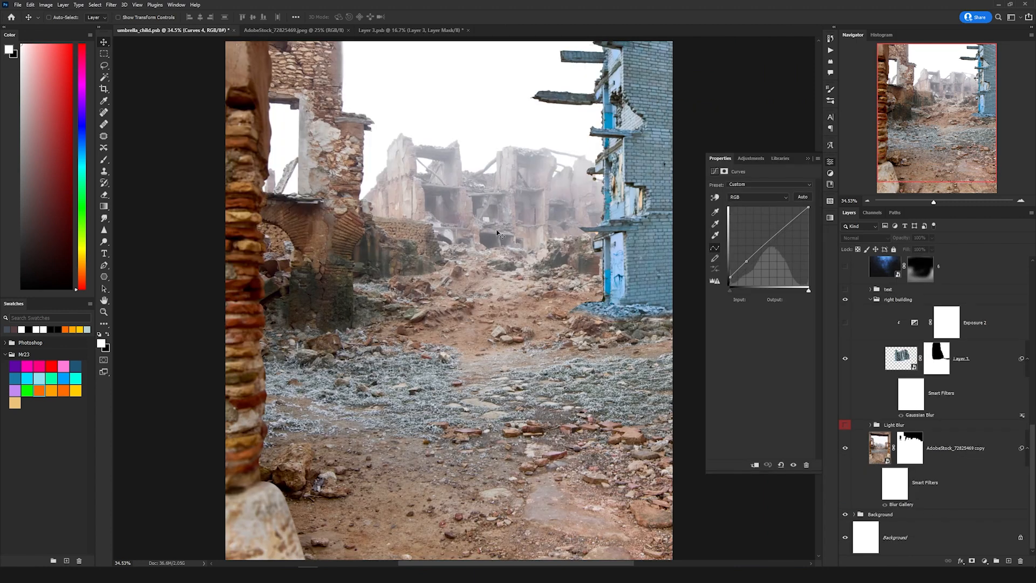
Try moving the AdobeStock_72825469 copy ruins layer downward, and undo the move.
{"action": "left_click", "coordinate": [941, 457]}
{"action": "left_click_drag", "start_coordinate": [490, 287], "coordinate": [481, 398]}
{"action": "key", "text": "ctrl+z"}
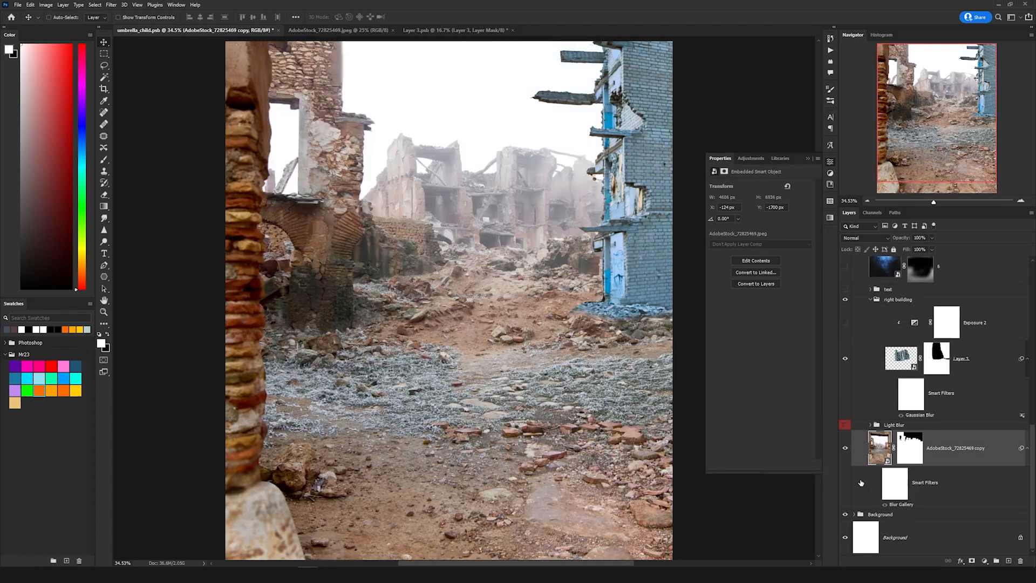
Turn on the Blur Gallery smart filter of the AdobeStock_72825469 copy layer to blur the distant ruins.
{"action": "left_click", "coordinate": [879, 483]}
{"action": "left_click_drag", "start_coordinate": [537, 326], "coordinate": [535, 382]}
{"action": "left_click_drag", "start_coordinate": [544, 312], "coordinate": [528, 232]}
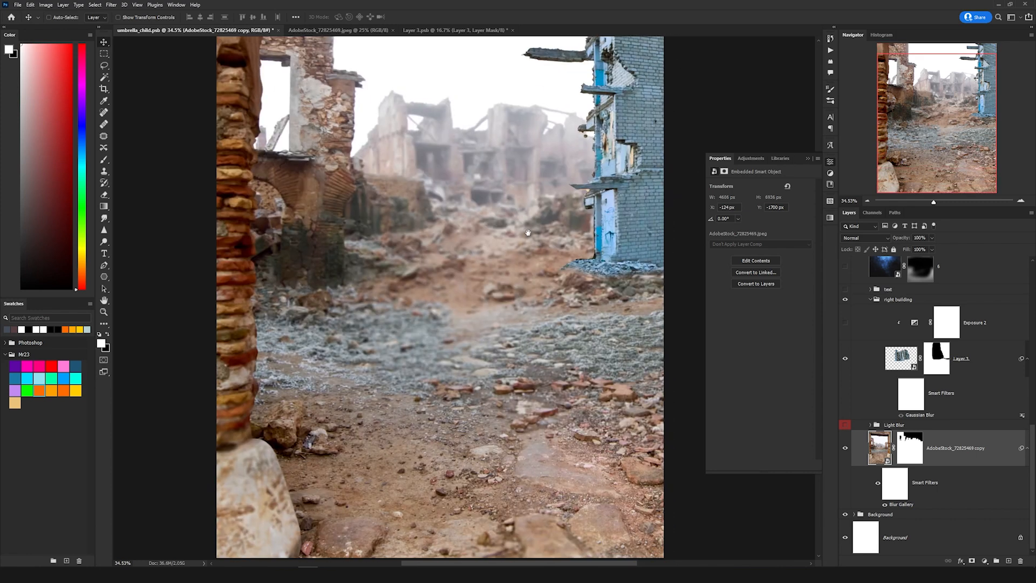
{"action": "left_click_drag", "start_coordinate": [532, 276], "coordinate": [529, 343]}
Turn on the Gaussian Blur smart filter of Layer 3 in the right building group, undoing a trial move of the building.
{"action": "left_click", "coordinate": [893, 393]}
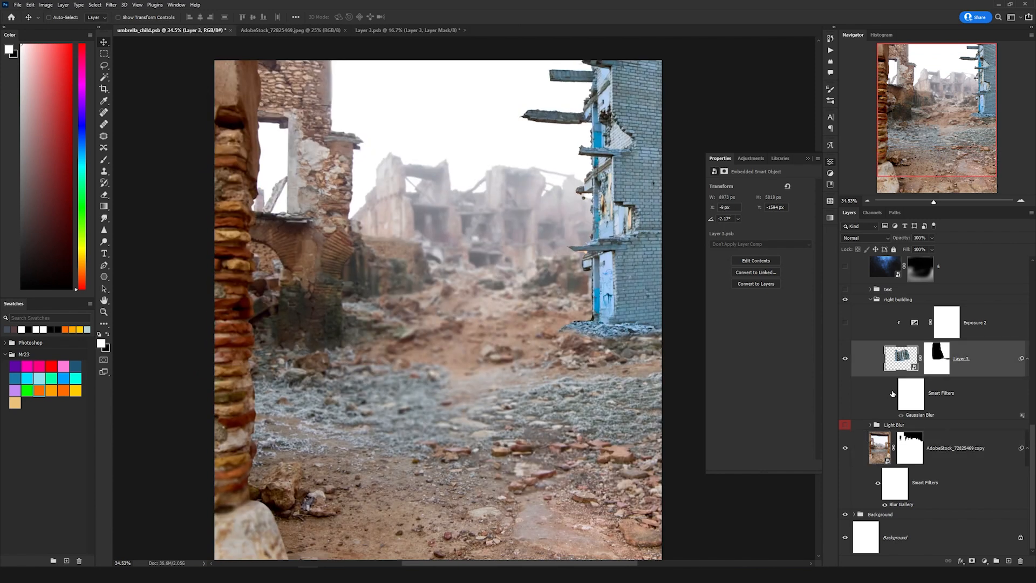
{"action": "left_click_drag", "start_coordinate": [552, 168], "coordinate": [495, 205]}
{"action": "key", "text": "ctrl+z"}
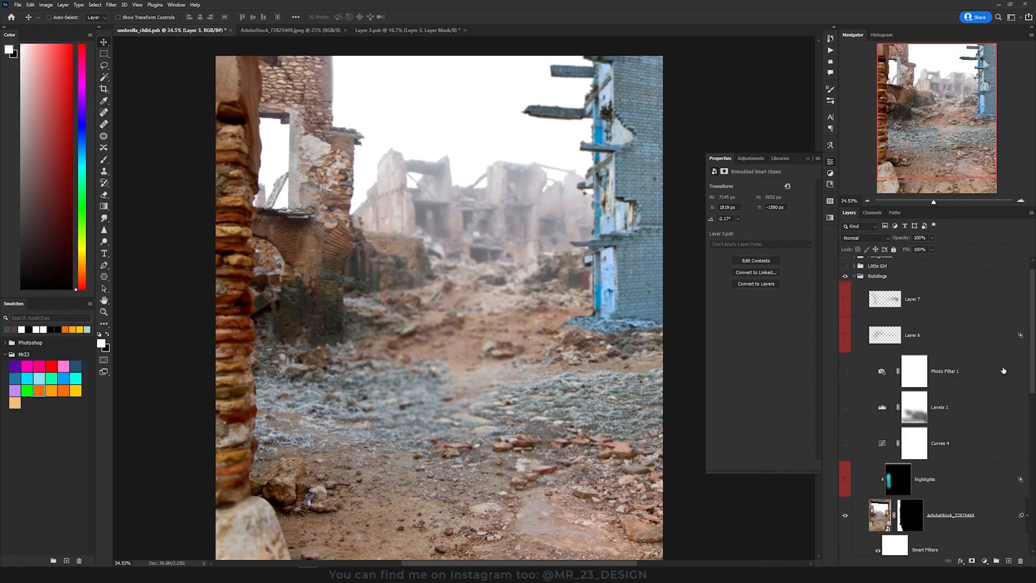
Show the Levels 1 and Photo Filter 1 adjustment layers to darken the buildings and tint them blue.
{"action": "left_click", "coordinate": [846, 408]}
{"action": "left_click", "coordinate": [882, 408]}
{"action": "left_click", "coordinate": [882, 371]}
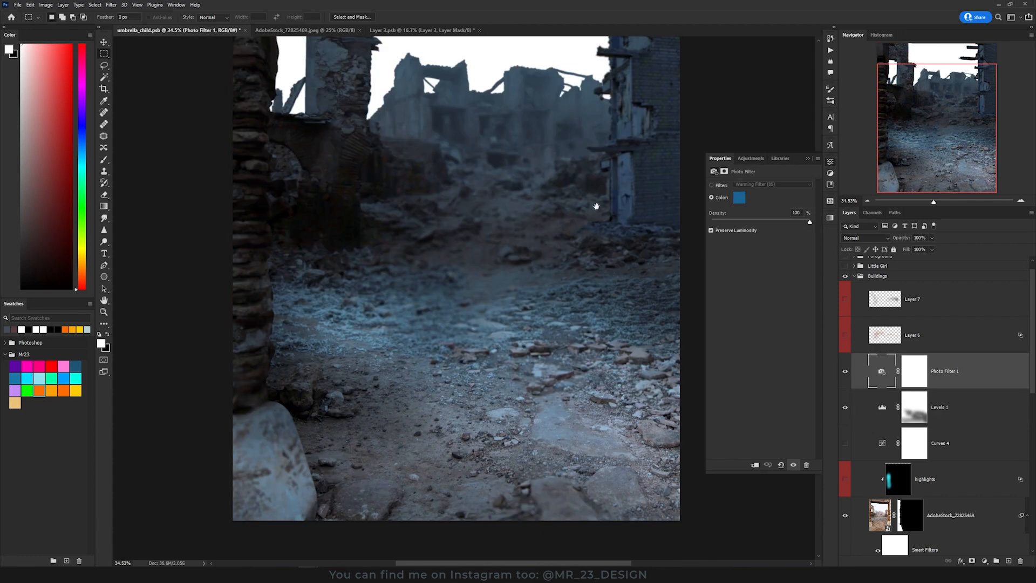
{"action": "left_click_drag", "start_coordinate": [596, 206], "coordinate": [605, 276]}
{"action": "key", "text": "v"}
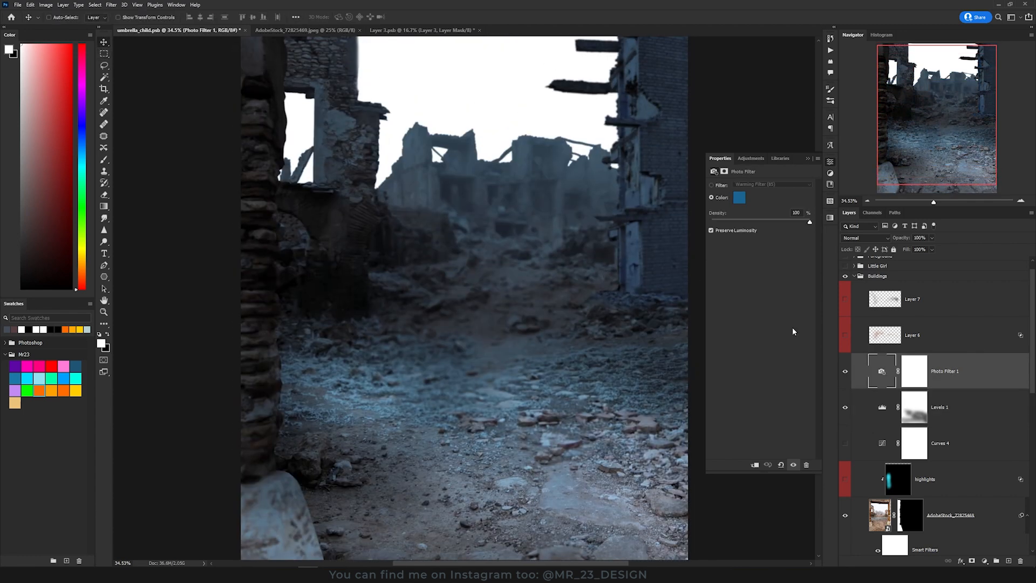
Show the Curves 4 adjustment layer in the Buildings group and open its curve settings.
{"action": "left_click", "coordinate": [845, 444]}
{"action": "left_click", "coordinate": [914, 443]}
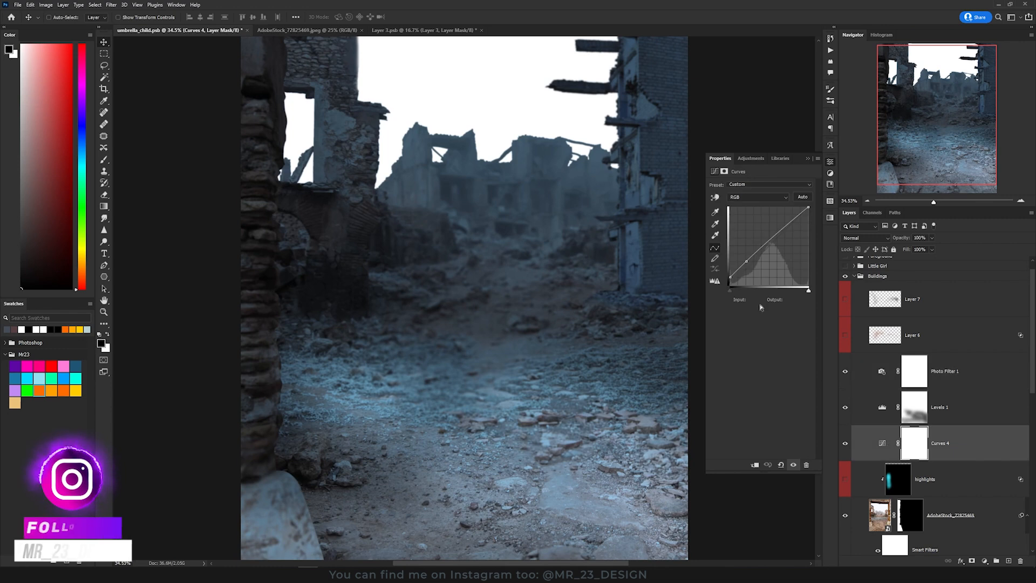
{"action": "left_click_drag", "start_coordinate": [506, 236], "coordinate": [502, 262]}
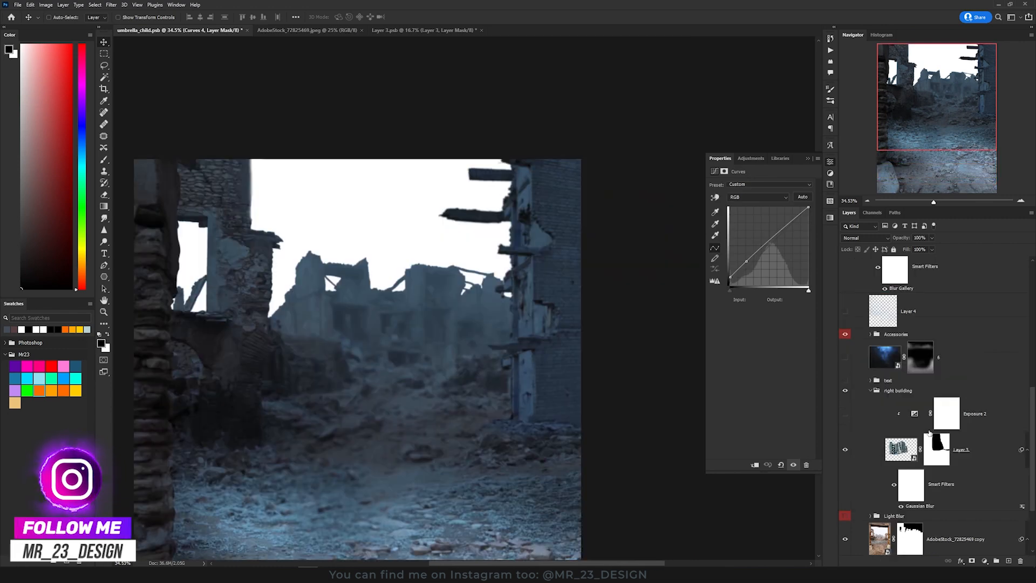
Show the clipped Exposure 2 adjustment above the right building and open its settings.
{"action": "left_click", "coordinate": [863, 413]}
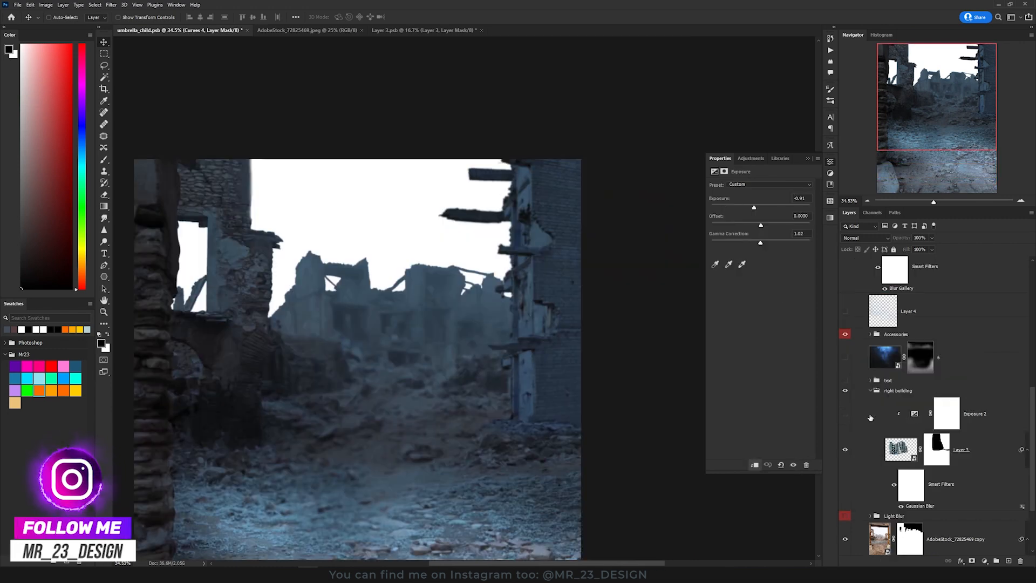
{"action": "left_click", "coordinate": [846, 415]}
{"action": "left_click", "coordinate": [912, 415]}
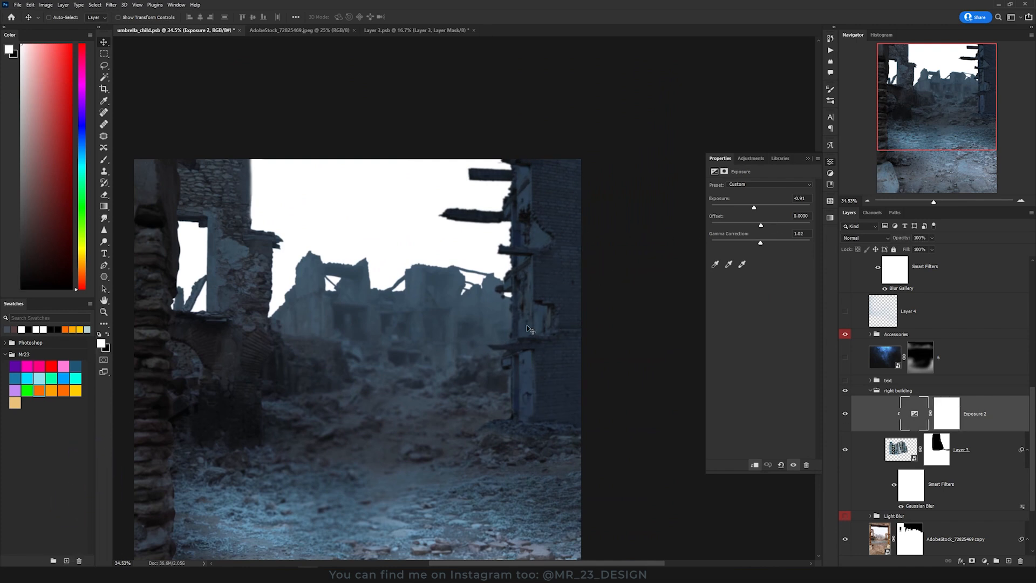
Show the masked dark blue texture layer 6 above the right building group.
{"action": "scroll", "coordinate": [893, 443], "scroll_direction": "up", "scroll_amount": 1}
{"action": "left_click", "coordinate": [864, 389]}
{"action": "left_click_drag", "start_coordinate": [417, 300], "coordinate": [528, 254]}
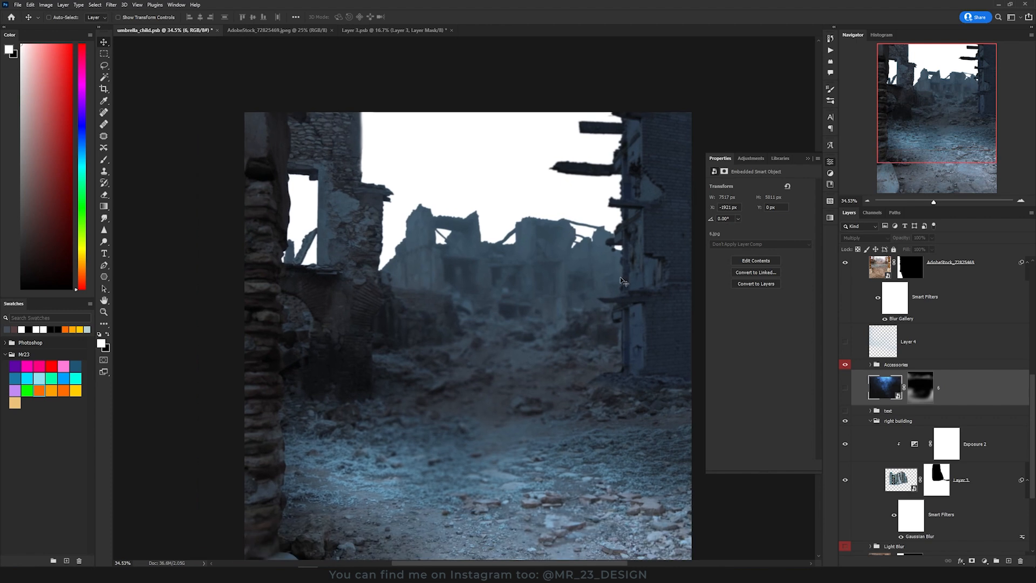
{"action": "left_click", "coordinate": [845, 387]}
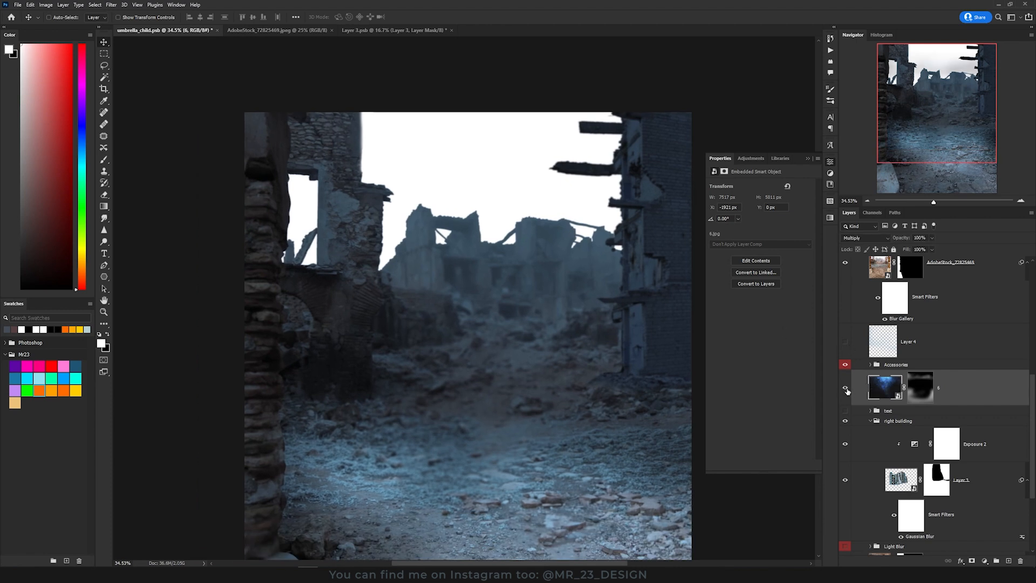
Preview the dark blue texture layer 6 without its mask in Normal mode, and restore Multiply blending and the mask.
{"action": "left_click", "coordinate": [921, 388], "text": "shift"}
{"action": "left_click", "coordinate": [874, 392]}
{"action": "left_click_drag", "start_coordinate": [539, 387], "coordinate": [456, 367]}
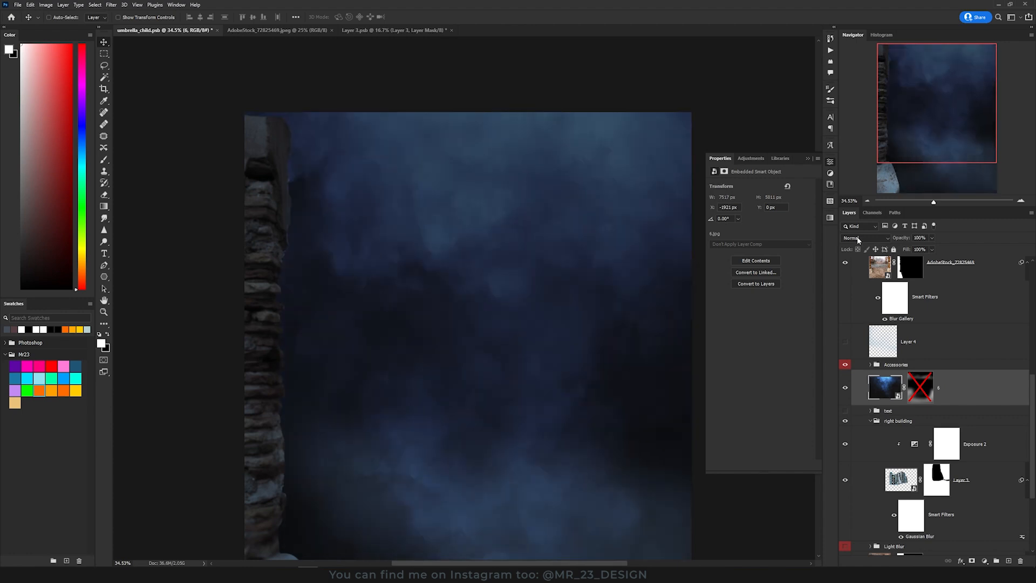
{"action": "left_click", "coordinate": [863, 237]}
{"action": "left_click", "coordinate": [856, 274]}
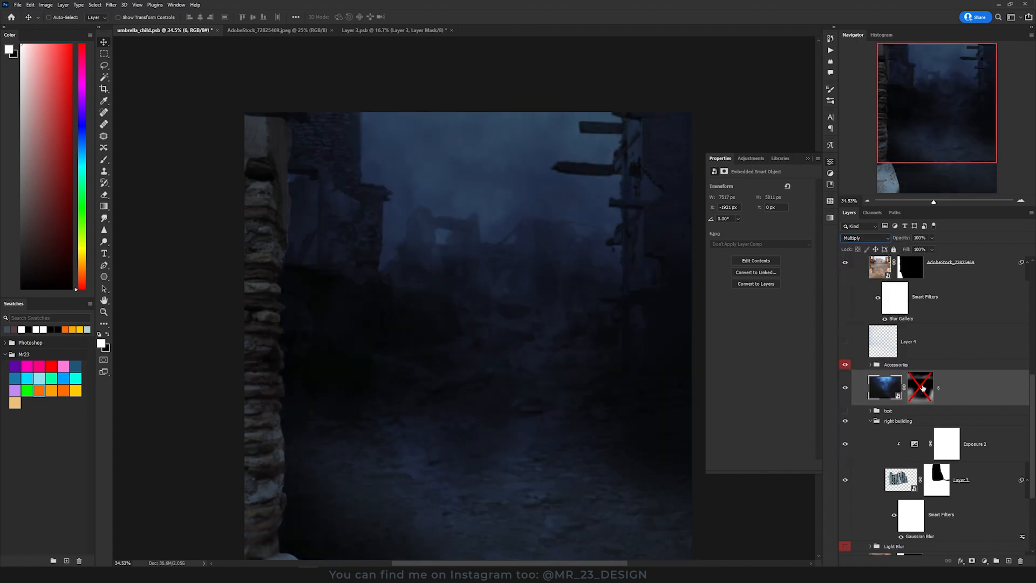
{"action": "left_click", "coordinate": [924, 381], "text": "shift"}
{"action": "left_click_drag", "start_coordinate": [431, 308], "coordinate": [467, 266]}
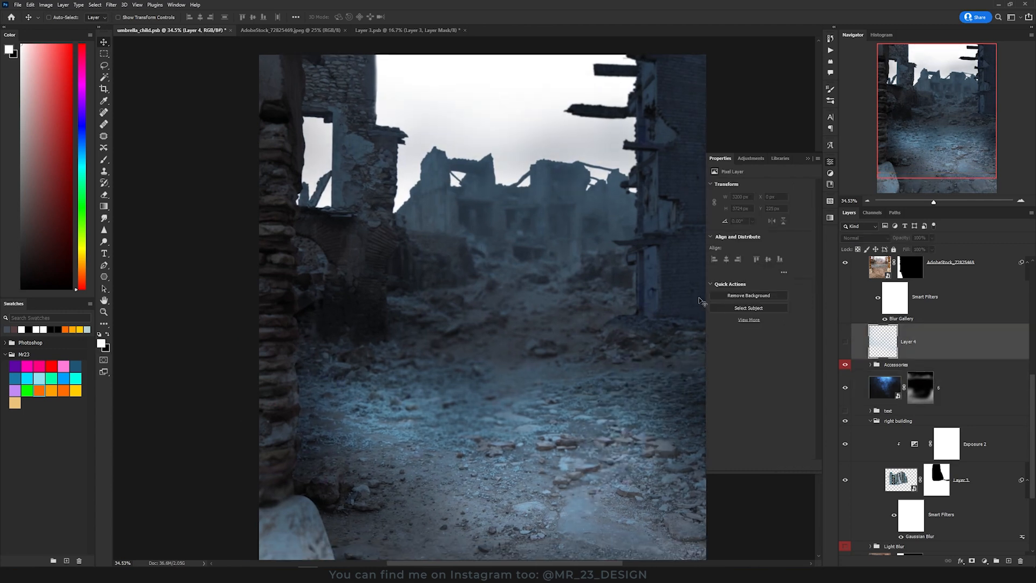
Show the blue haze on Layer 4, undoing a trial shift of it across the ruins.
{"action": "left_click", "coordinate": [845, 343]}
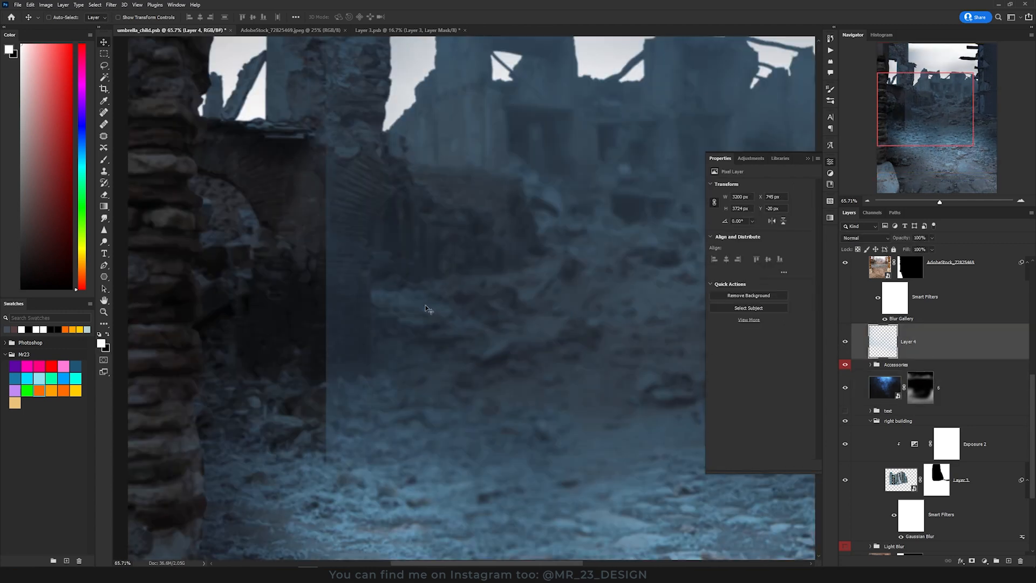
{"action": "left_click_drag", "start_coordinate": [429, 309], "coordinate": [265, 305]}
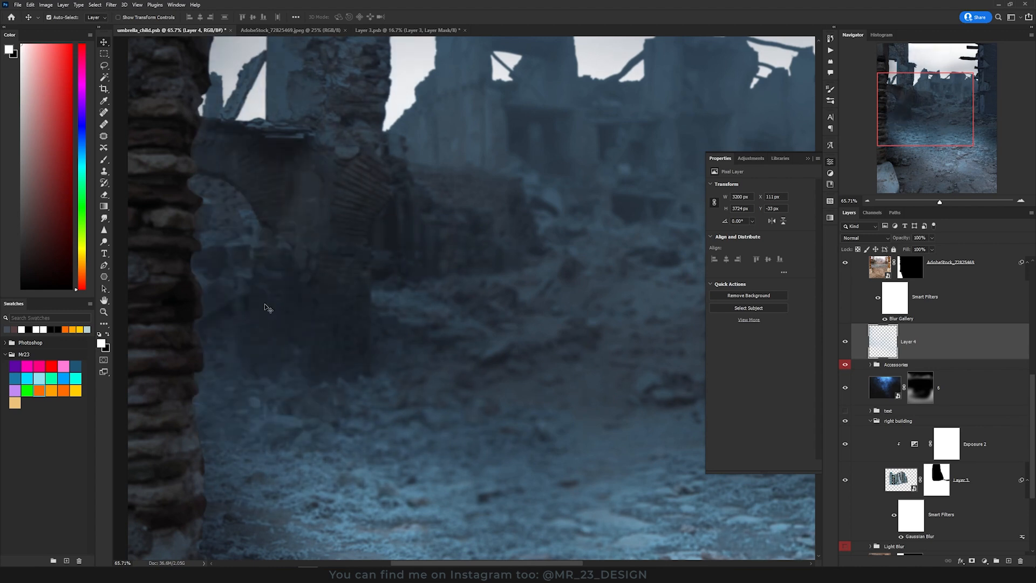
{"action": "key", "text": "ctrl+z"}
{"action": "left_click_drag", "start_coordinate": [306, 254], "coordinate": [411, 215]}
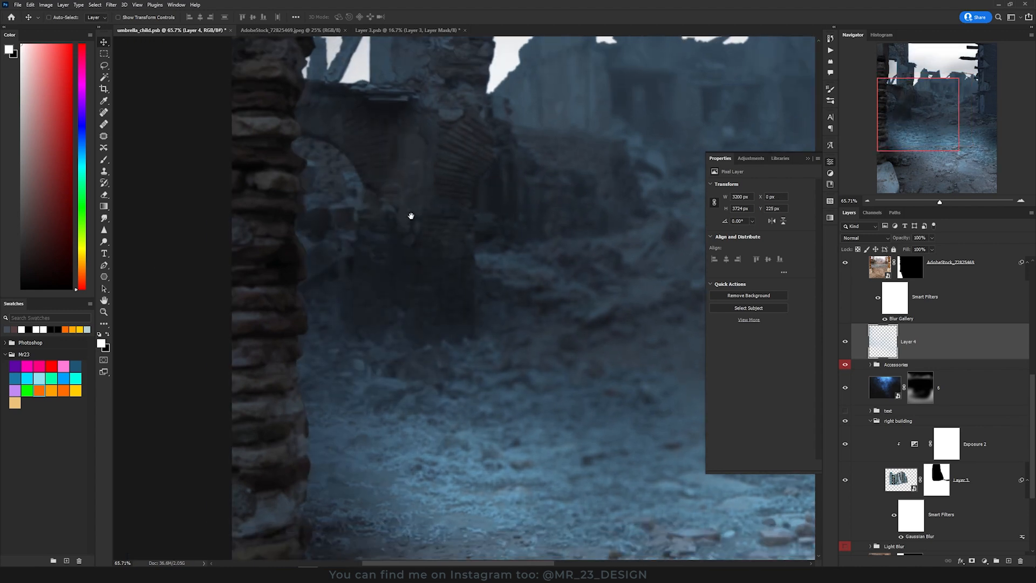
{"action": "left_click_drag", "start_coordinate": [312, 176], "coordinate": [325, 332]}
{"action": "left_click_drag", "start_coordinate": [282, 138], "coordinate": [294, 218]}
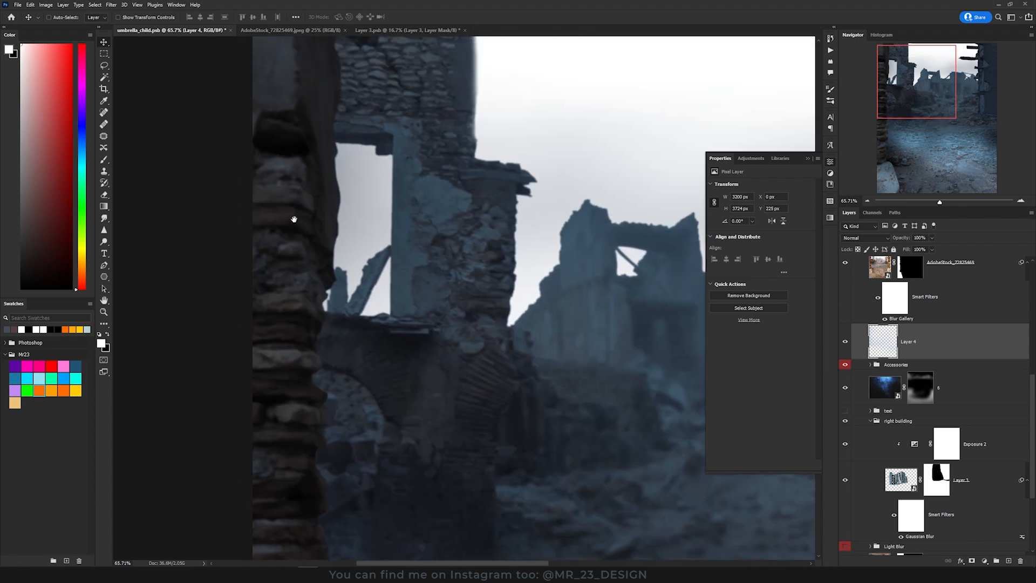
Try shifting the Layer 4 haze once more against the left wall, and undo the shift.
{"action": "left_click", "coordinate": [947, 270]}
{"action": "mouse_move", "coordinate": [449, 248]}
{"action": "left_mouse_down"}
{"action": "mouse_move", "coordinate": [493, 243]}
{"action": "mouse_move", "coordinate": [446, 259]}
{"action": "left_mouse_up"}
{"action": "left_click_drag", "start_coordinate": [498, 390], "coordinate": [478, 230]}
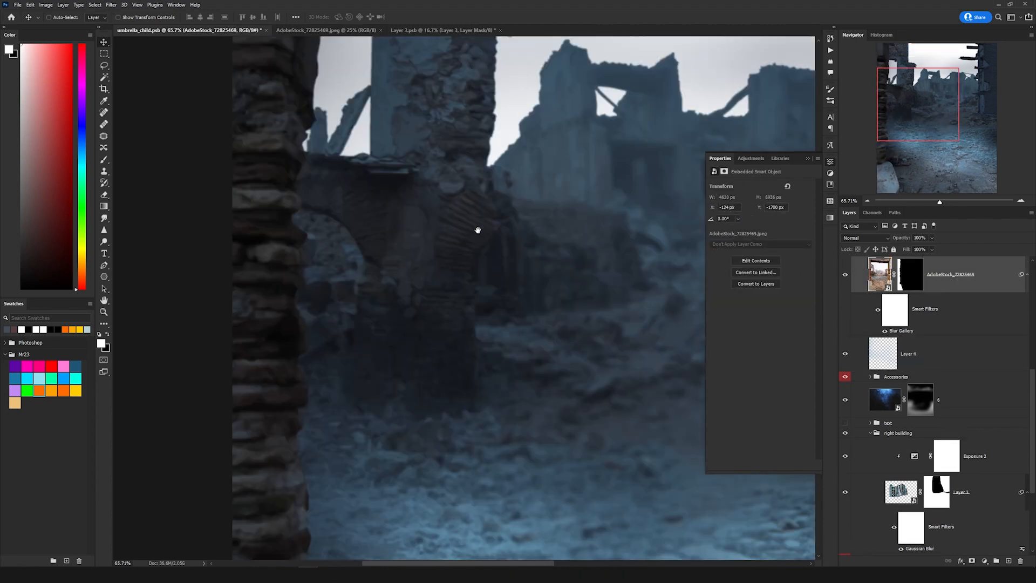
{"action": "left_click", "coordinate": [925, 343]}
{"action": "left_click_drag", "start_coordinate": [471, 276], "coordinate": [402, 295]}
{"action": "left_click_drag", "start_coordinate": [533, 327], "coordinate": [559, 345]}
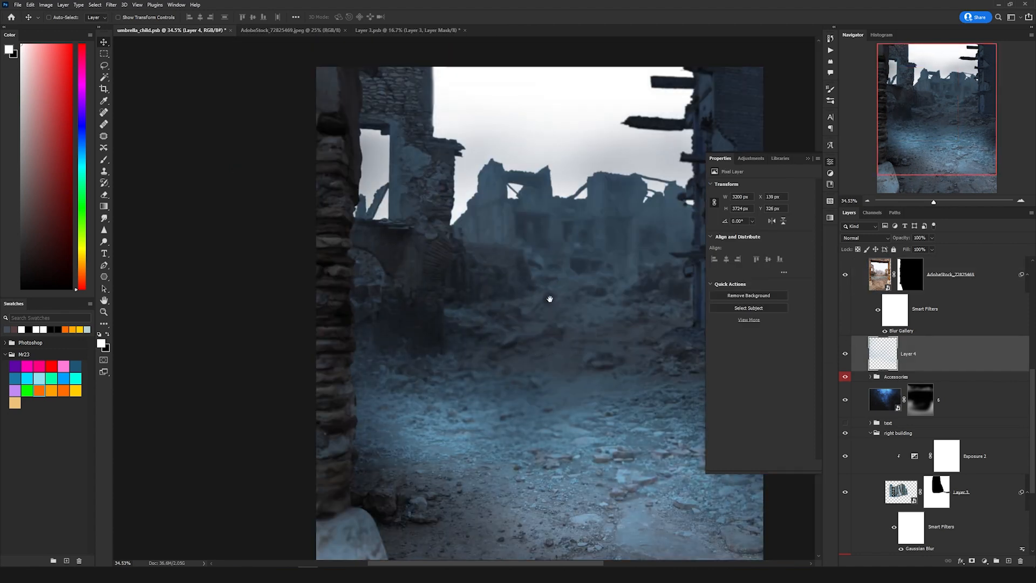
{"action": "left_click_drag", "start_coordinate": [552, 298], "coordinate": [500, 297]}
{"action": "key", "text": "ctrl+z"}
{"action": "left_click_drag", "start_coordinate": [406, 210], "coordinate": [310, 264]}
Expand the Background group and show the SunsetClouds sky behind the ruined buildings.
{"action": "scroll", "coordinate": [958, 346], "scroll_direction": "down", "scroll_amount": 3}
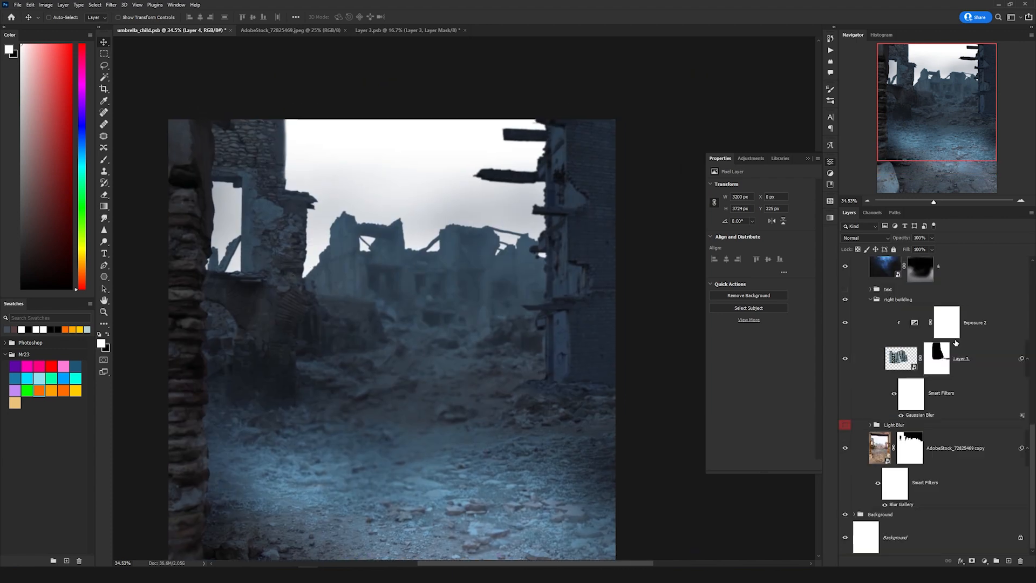
{"action": "left_click", "coordinate": [855, 515]}
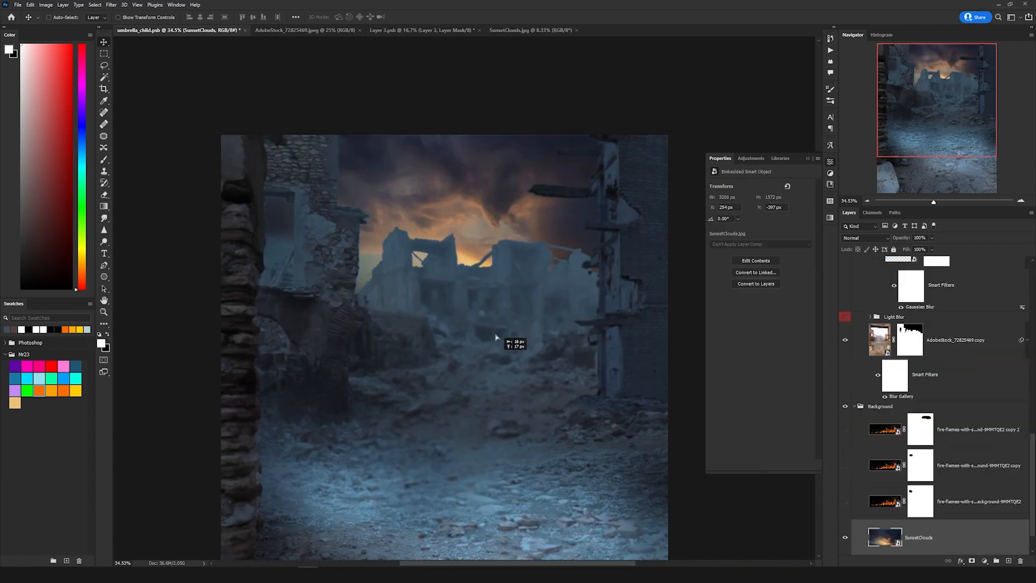
{"action": "left_click_drag", "start_coordinate": [514, 343], "coordinate": [561, 364]}
Show the three masked fire-flames layers above SunsetClouds so fire burns behind the buildings.
{"action": "left_click", "coordinate": [899, 506]}
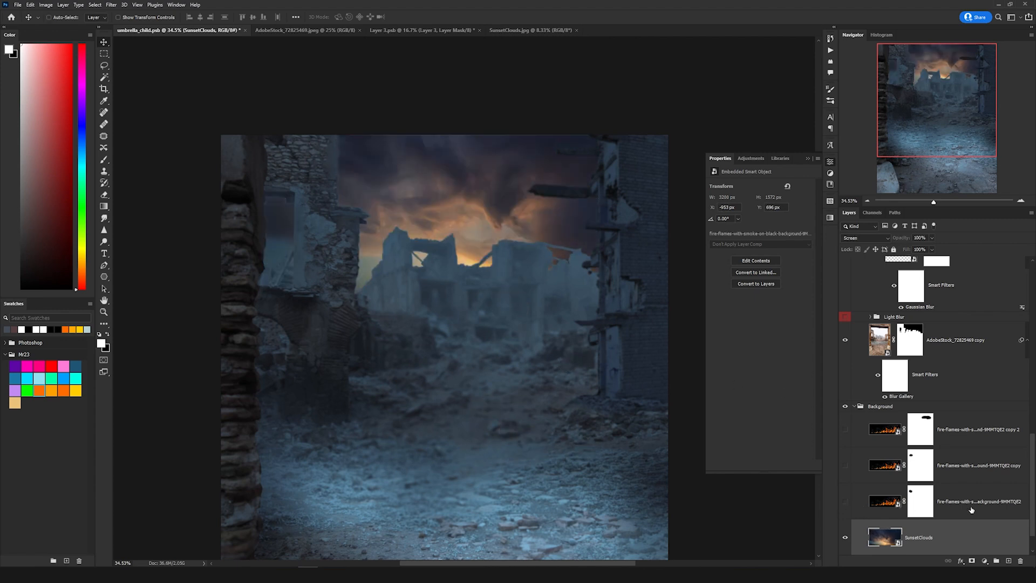
{"action": "left_click", "coordinate": [845, 505]}
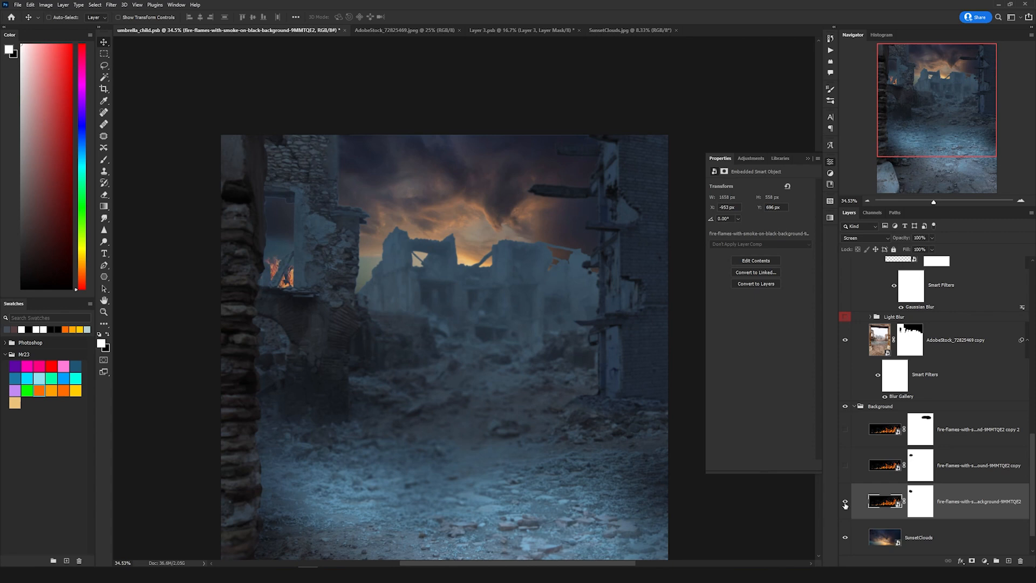
{"action": "left_click", "coordinate": [847, 465]}
{"action": "left_click", "coordinate": [845, 430]}
Duplicate a fire-flames layer into the sky, switch the copy to Normal blending to inspect its black background, and restore Screen.
{"action": "left_click_drag", "start_coordinate": [358, 298], "coordinate": [607, 212], "text": "alt"}
{"action": "left_click", "coordinate": [855, 238]}
{"action": "left_click", "coordinate": [855, 246]}
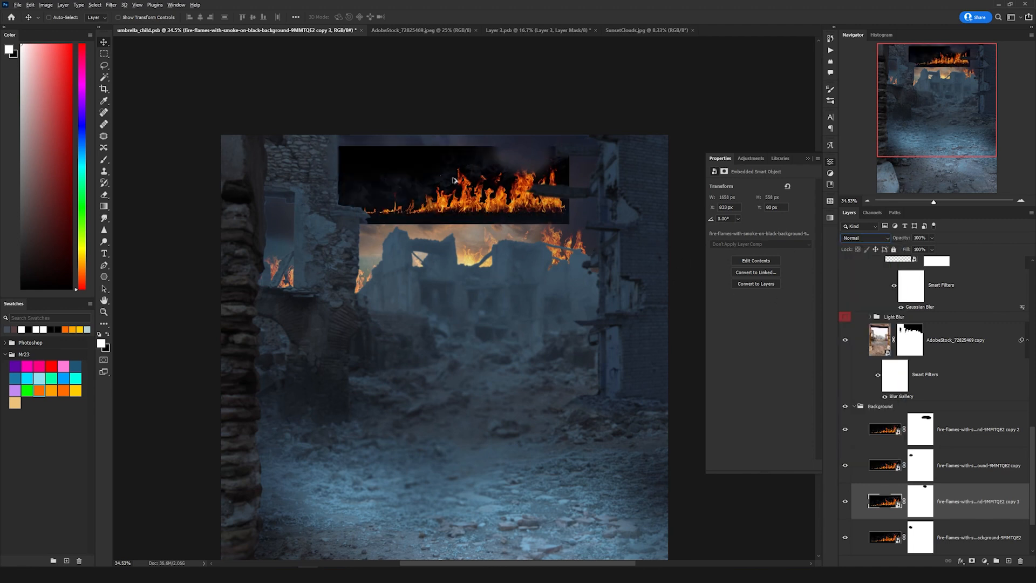
{"action": "scroll", "coordinate": [463, 185], "scroll_direction": "up", "scroll_amount": 8}
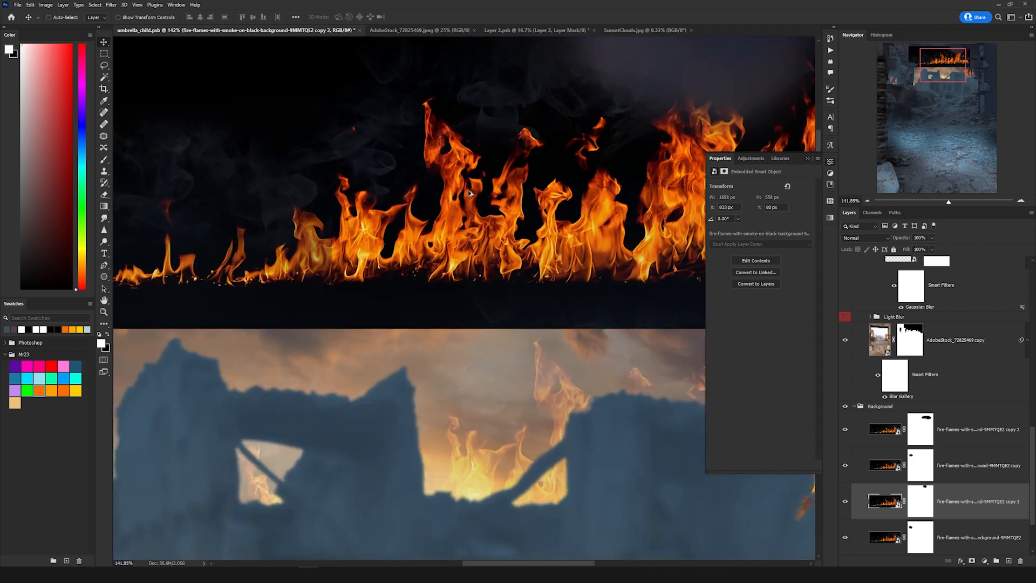
{"action": "scroll", "coordinate": [469, 192], "scroll_direction": "down", "scroll_amount": 2}
{"action": "left_click_drag", "start_coordinate": [477, 177], "coordinate": [506, 251]}
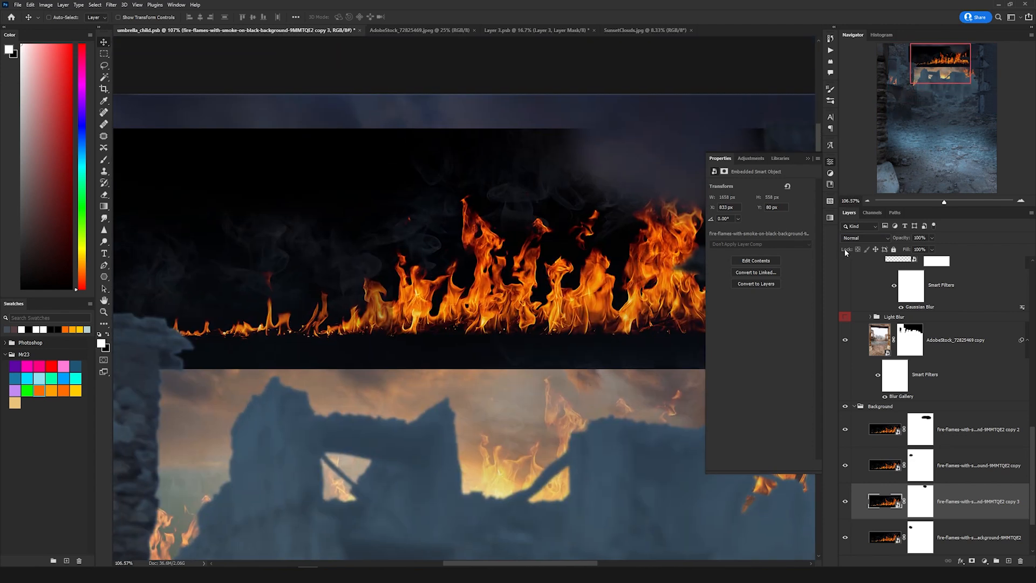
{"action": "left_click", "coordinate": [867, 240]}
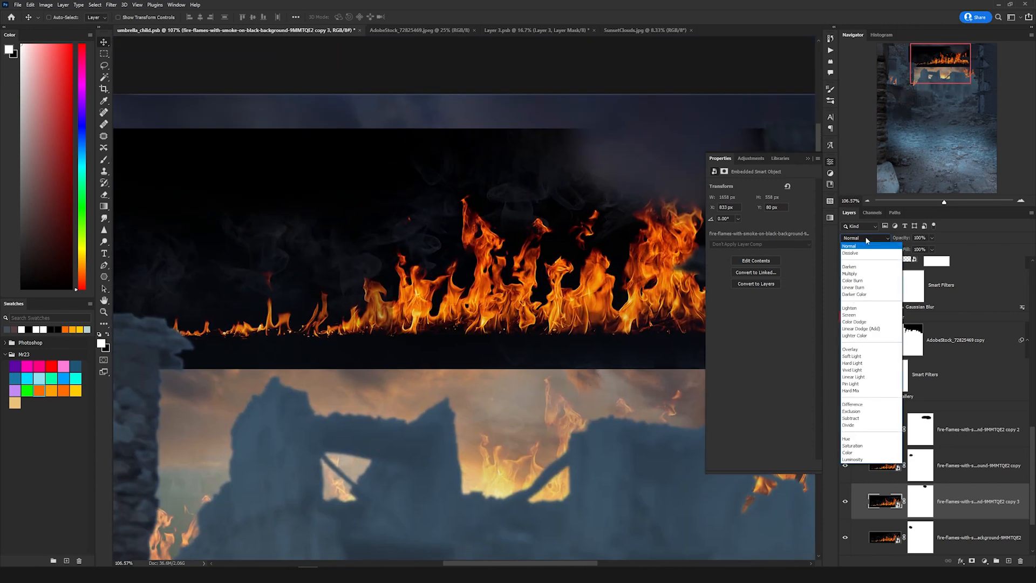
{"action": "left_click", "coordinate": [853, 311]}
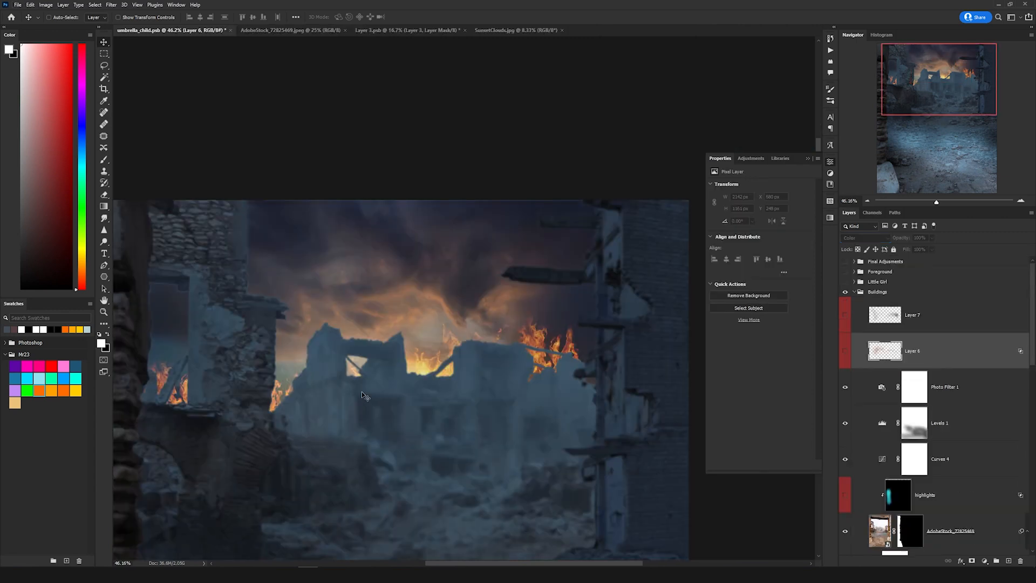
Show Layer 6, the orange glow in Color blend mode over the distant building tops.
{"action": "scroll", "coordinate": [364, 394], "scroll_direction": "up", "scroll_amount": 2}
{"action": "left_click_drag", "start_coordinate": [445, 359], "coordinate": [518, 353]}
{"action": "left_click", "coordinate": [845, 351]}
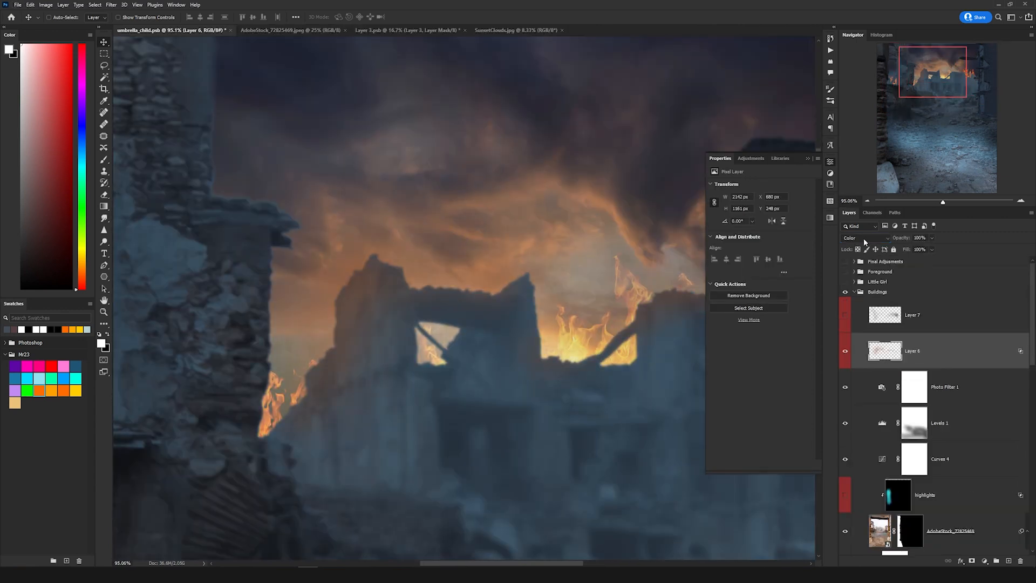
Show Layer 7 at the top of the Buildings group and inspect its effect around the burning ruins.
{"action": "left_click", "coordinate": [912, 315]}
{"action": "left_click", "coordinate": [845, 314]}
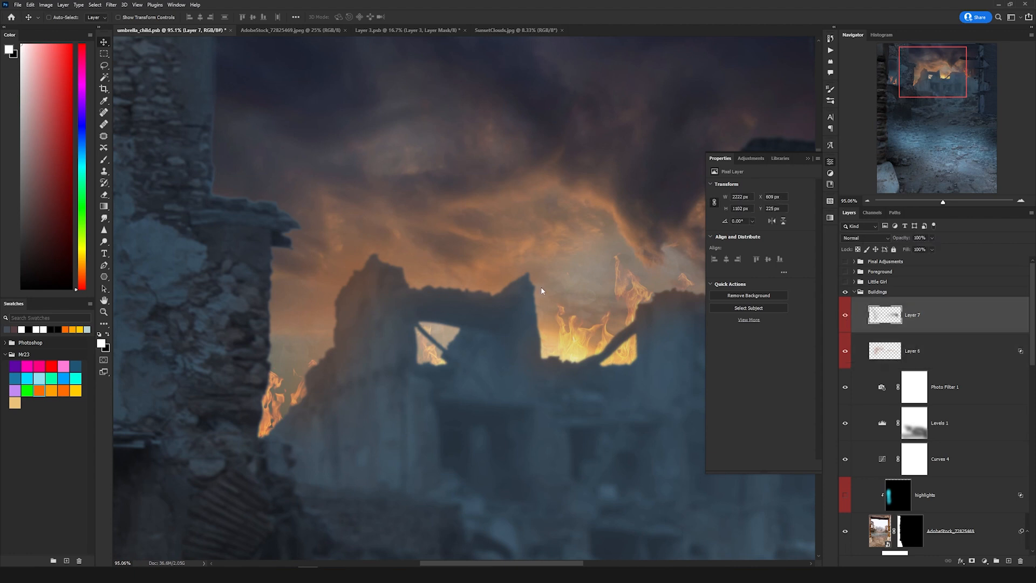
{"action": "left_click_drag", "start_coordinate": [539, 282], "coordinate": [337, 301]}
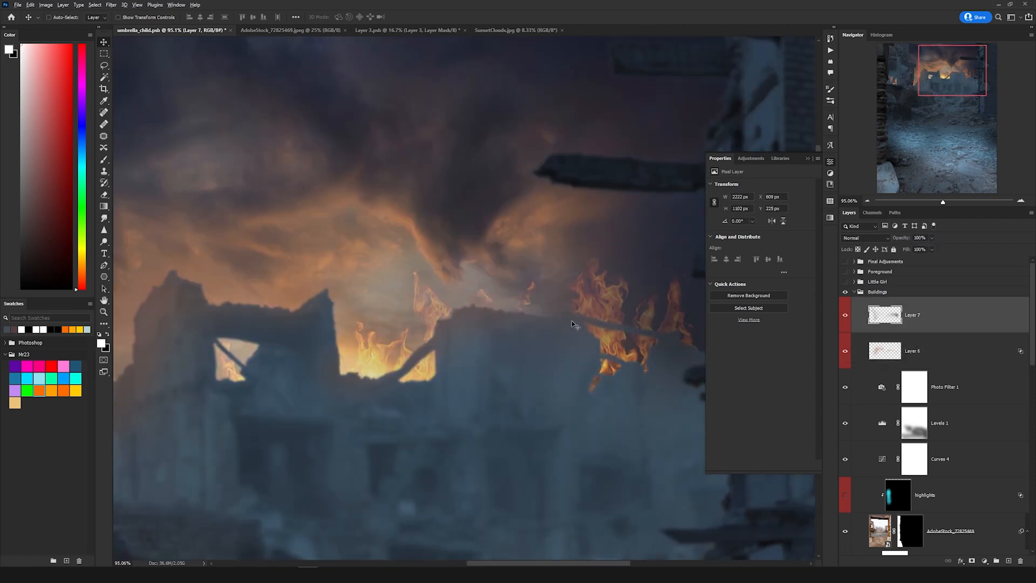
{"action": "scroll", "coordinate": [574, 324], "scroll_direction": "down", "scroll_amount": 5}
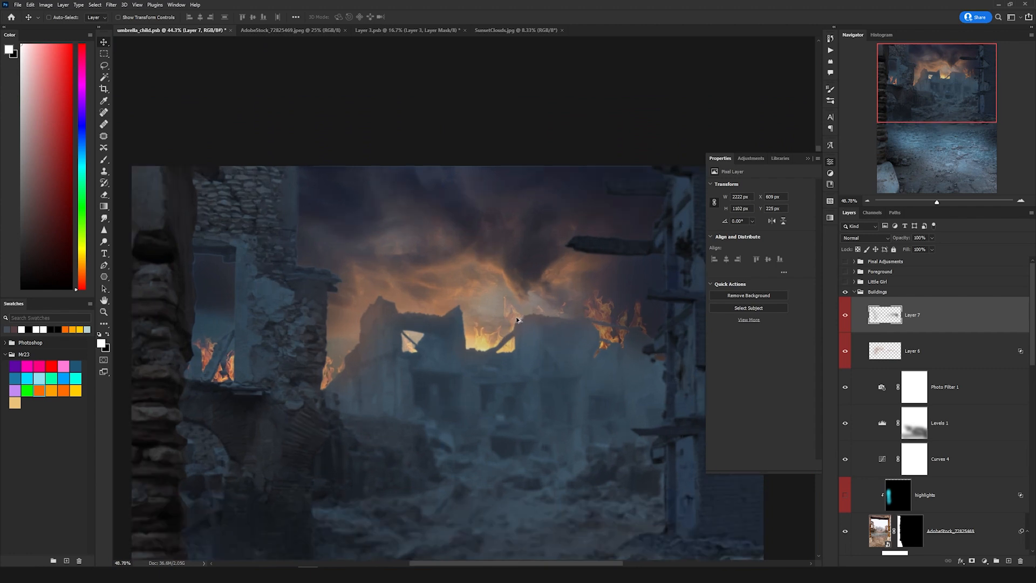
{"action": "scroll", "coordinate": [517, 319], "scroll_direction": "up", "scroll_amount": 2}
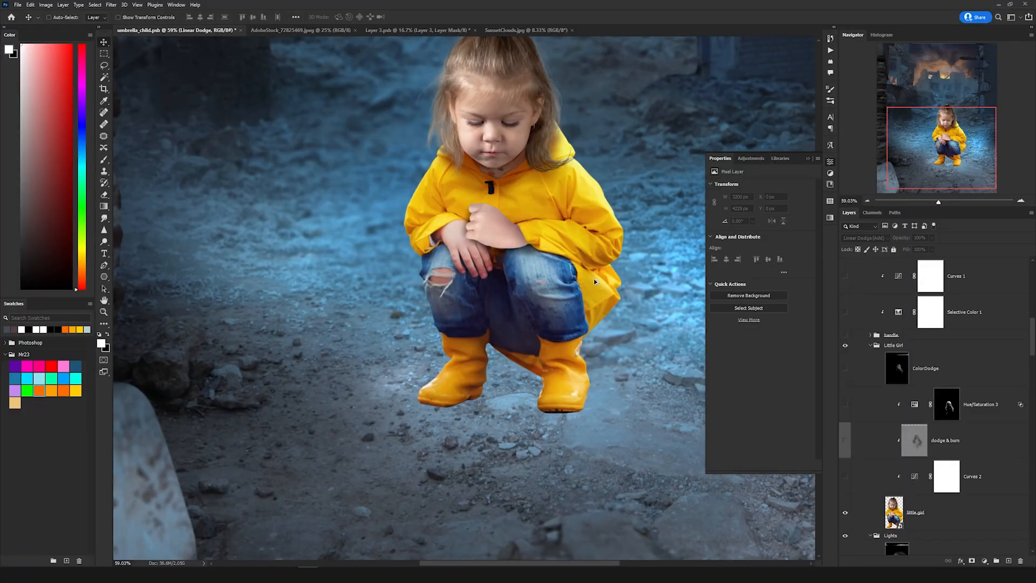
Open the little girl smart object down to its Layer 0 copy source photo and examine the squatting child in the yellow raincoat.
{"action": "left_click_drag", "start_coordinate": [594, 279], "coordinate": [565, 317]}
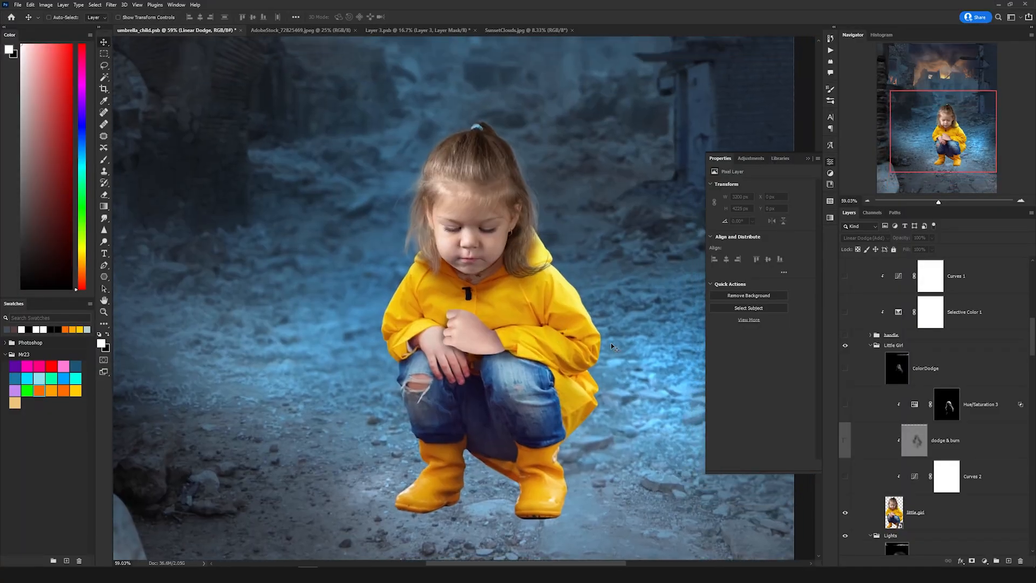
{"action": "scroll", "coordinate": [860, 416], "scroll_direction": "down", "scroll_amount": 2}
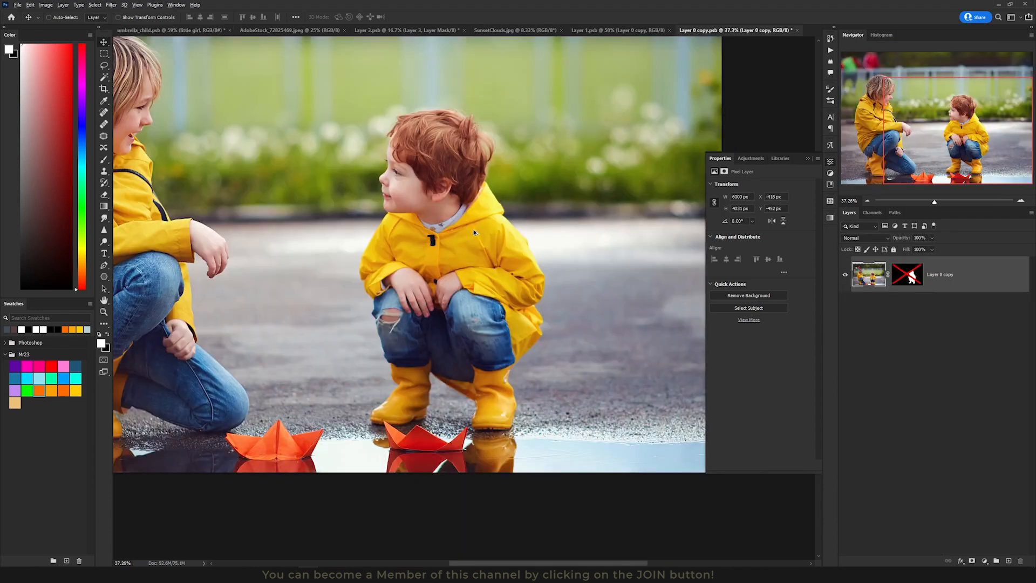
{"action": "scroll", "coordinate": [474, 229], "scroll_direction": "up", "scroll_amount": 3}
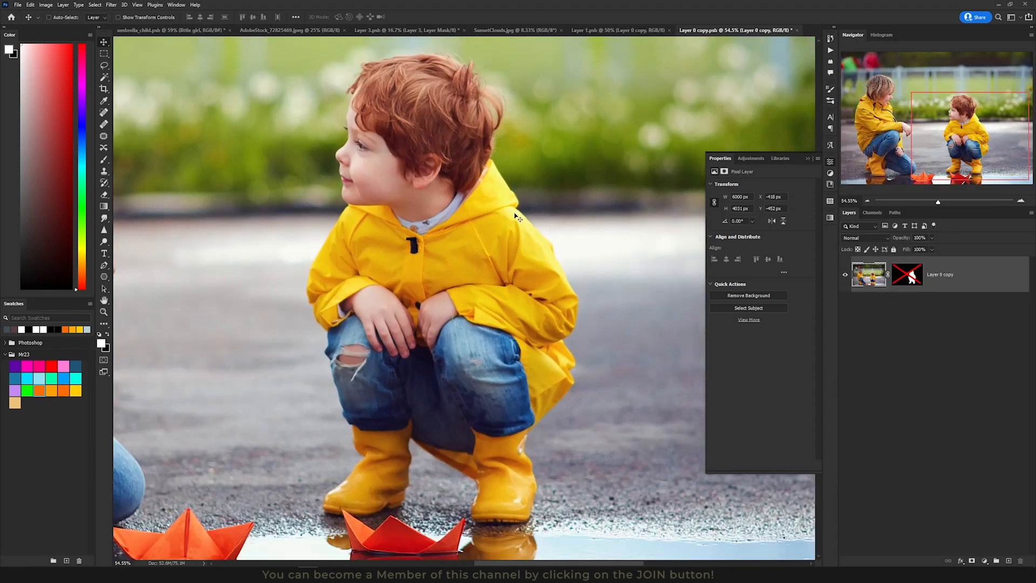
{"action": "mouse_move", "coordinate": [517, 217]}
{"action": "left_mouse_down"}
{"action": "mouse_move", "coordinate": [522, 251]}
{"action": "mouse_move", "coordinate": [518, 235]}
{"action": "left_mouse_up"}
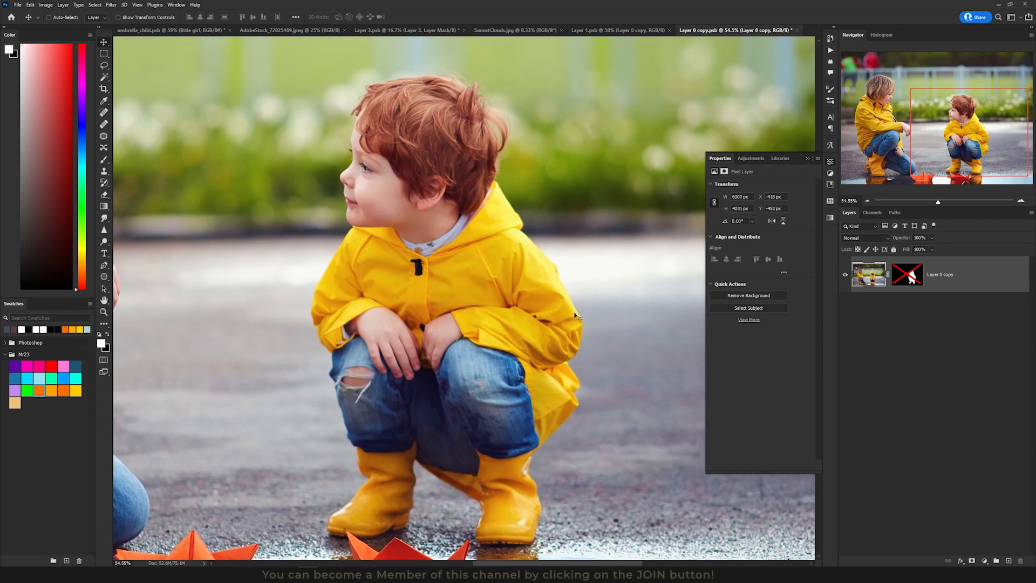
Trace along the toe of the squatting child's front boot with the Pen tool to demonstrate the cutout.
{"action": "key", "text": "p"}
{"action": "left_click", "coordinate": [329, 523]}
{"action": "left_click_drag", "start_coordinate": [338, 512], "coordinate": [368, 478]}
{"action": "left_click_drag", "start_coordinate": [360, 471], "coordinate": [359, 463]}
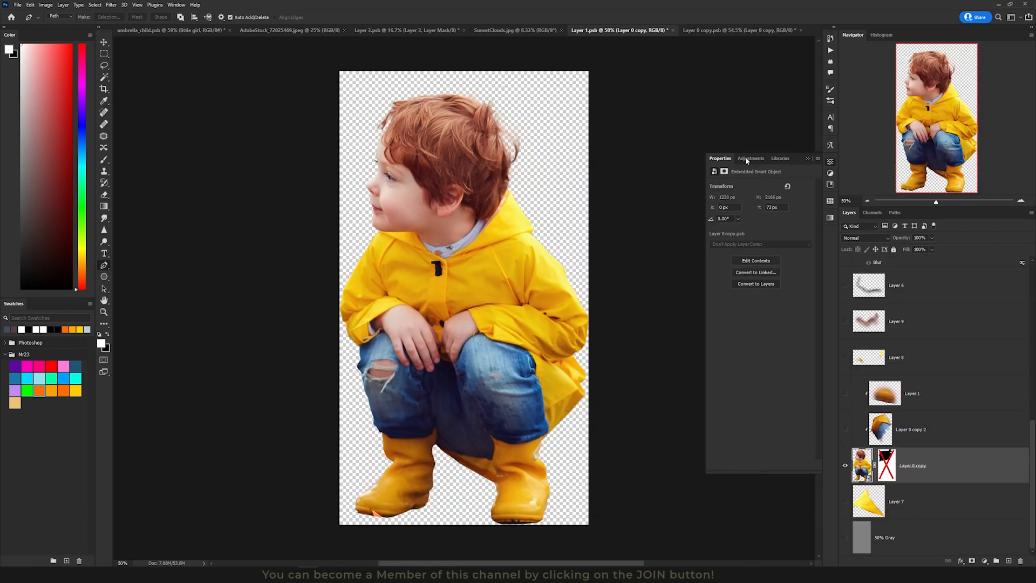
In Layer 1.psb, show the clipped Layer 1 patch that covers the orange paper-boat tip on the boot.
{"action": "scroll", "coordinate": [380, 516], "scroll_direction": "up", "scroll_amount": 20}
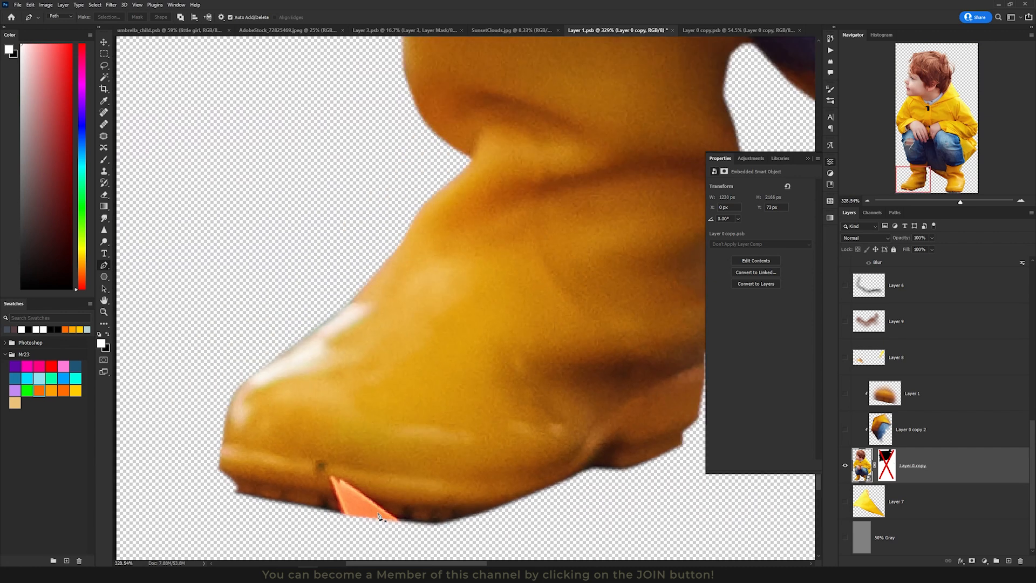
{"action": "left_click_drag", "start_coordinate": [420, 475], "coordinate": [396, 366]}
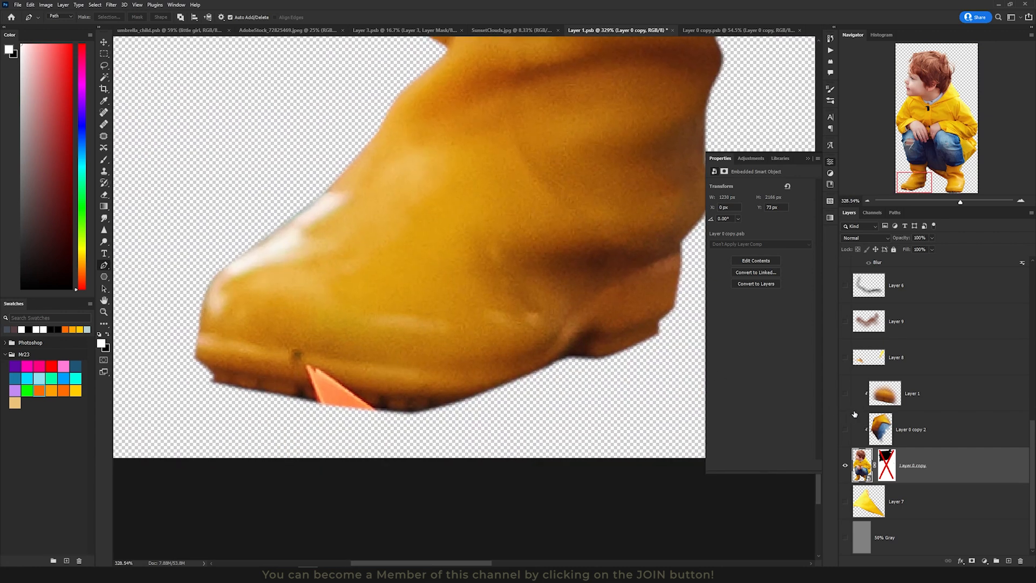
{"action": "left_click", "coordinate": [844, 394]}
{"action": "left_click", "coordinate": [867, 397]}
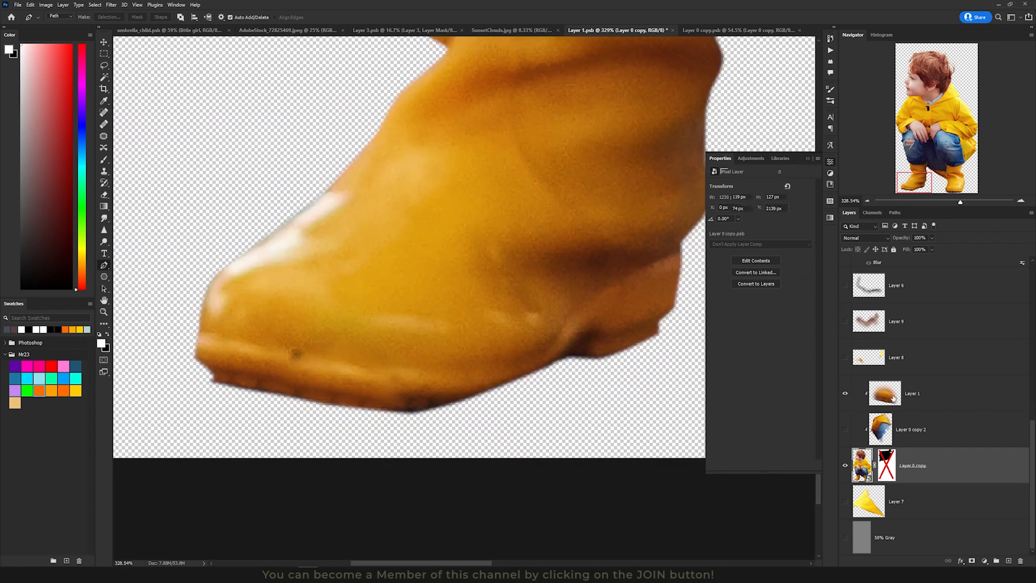
{"action": "scroll", "coordinate": [616, 151], "scroll_direction": "down", "scroll_amount": 3}
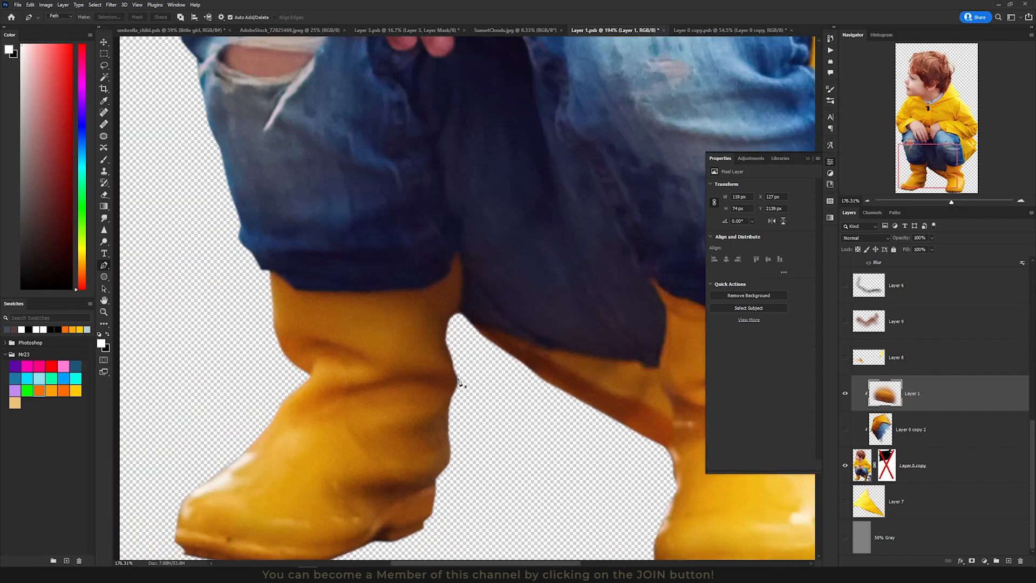
{"action": "left_click_drag", "start_coordinate": [486, 224], "coordinate": [389, 429]}
{"action": "scroll", "coordinate": [388, 429], "scroll_direction": "down", "scroll_amount": 3}
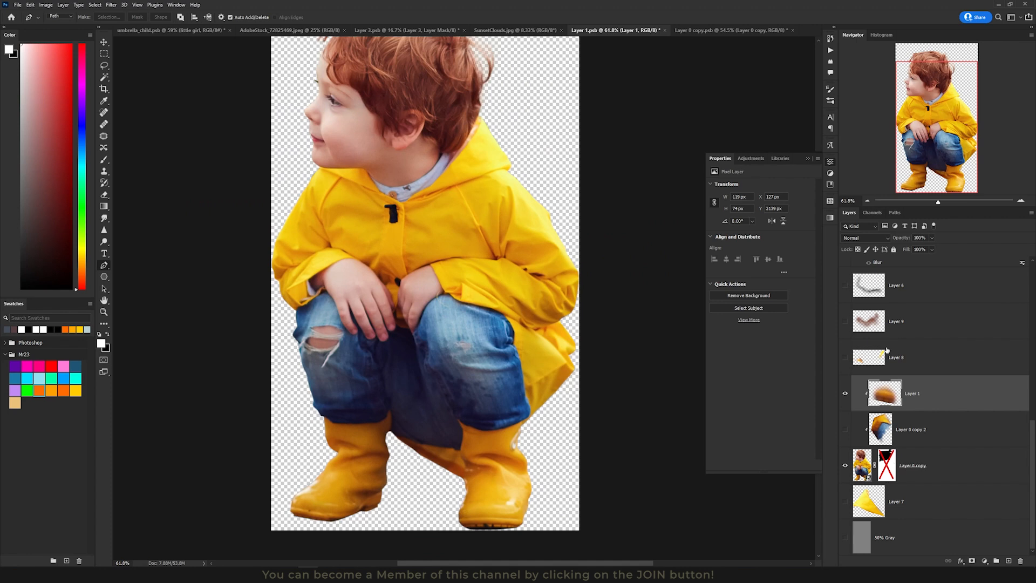
{"action": "scroll", "coordinate": [896, 367], "scroll_direction": "up", "scroll_amount": 6}
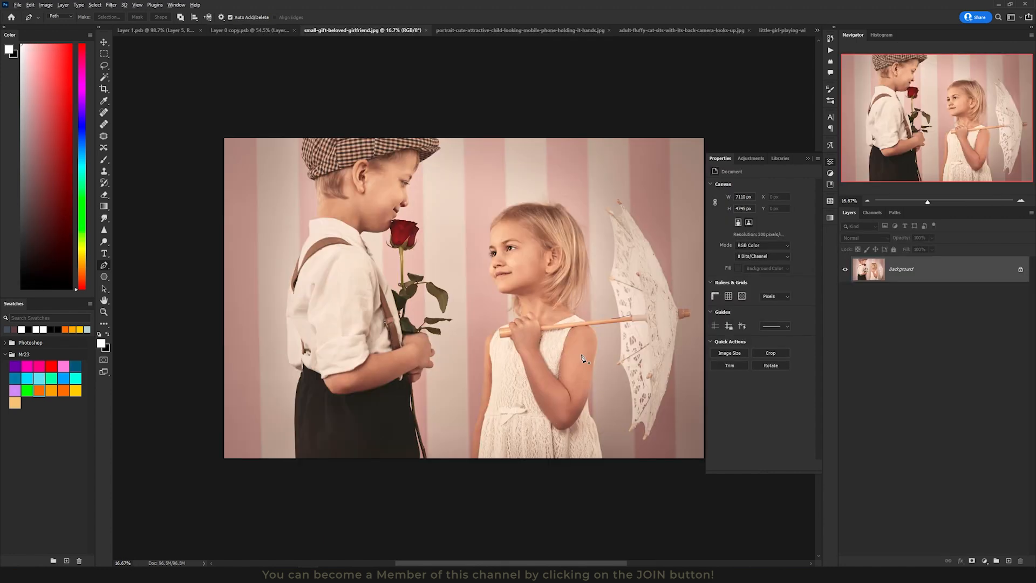
Examine the girl's hand on the umbrella handle in small-gift-beloved-girlfriend.jpg and indicate its Pen tool outline.
{"action": "scroll", "coordinate": [474, 330], "scroll_direction": "up", "scroll_amount": 5}
{"action": "left_click_drag", "start_coordinate": [544, 192], "coordinate": [328, 187]}
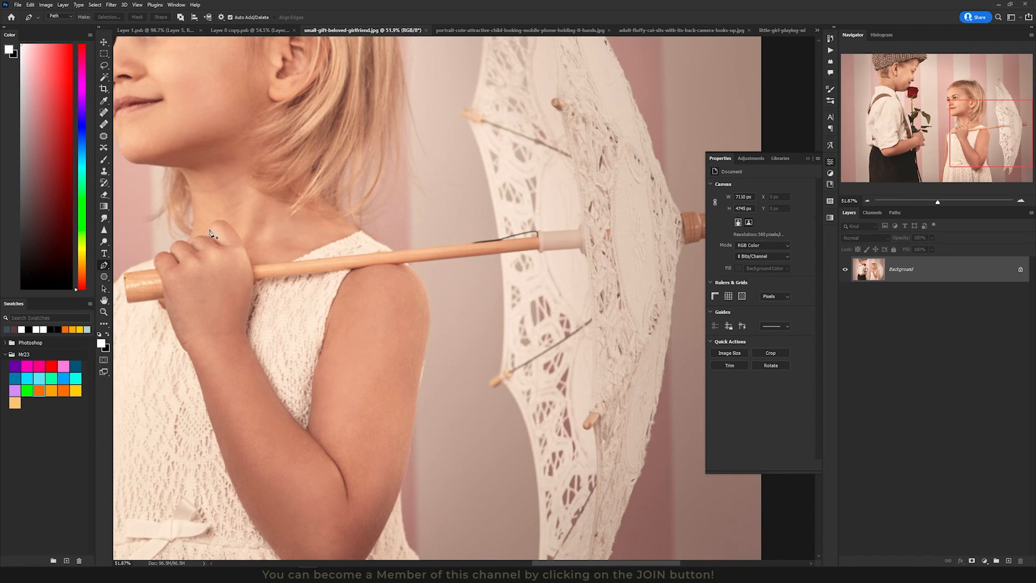
{"action": "left_click", "coordinate": [156, 264]}
{"action": "left_click", "coordinate": [172, 248]}
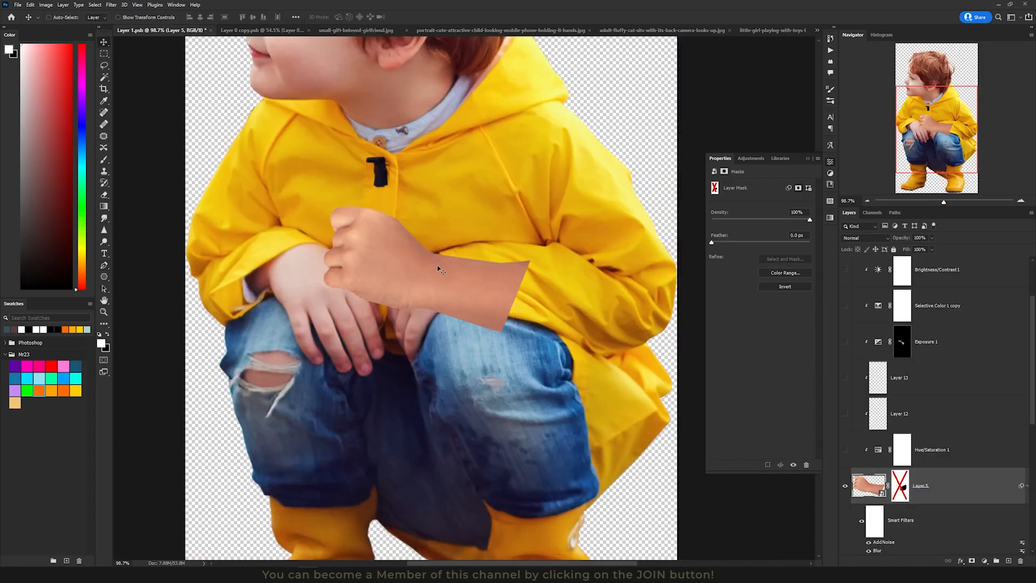
Enable the mask on Layer 5, the added hand, and show its clipped Hue/Saturation 1 adjustment.
{"action": "left_click", "coordinate": [900, 487], "text": "shift"}
{"action": "left_click", "coordinate": [846, 449]}
{"action": "left_click", "coordinate": [877, 454]}
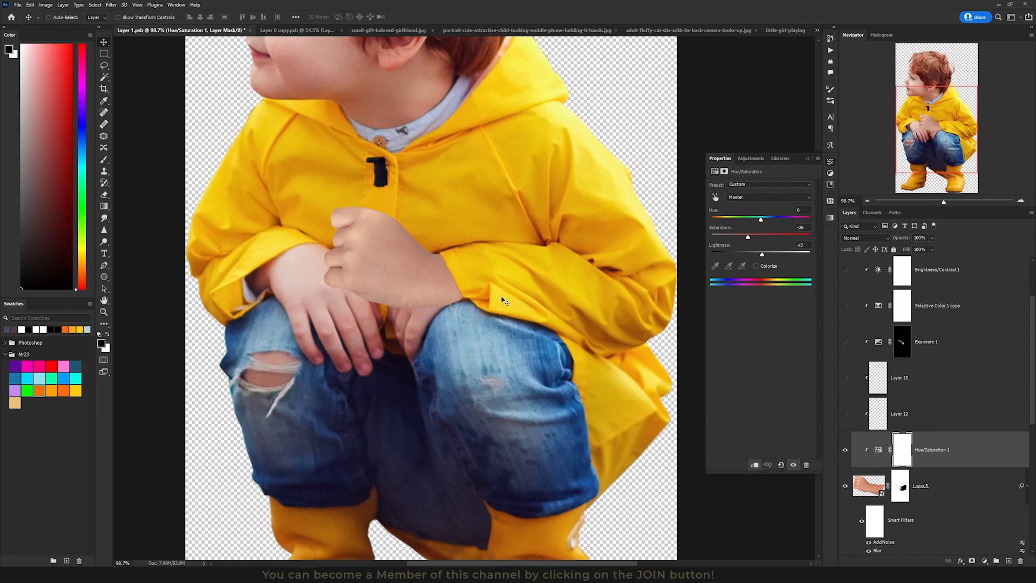
Show Layer 0 copy 2 to cover the original hand on the knee, and enable the body layer's mask to hide the boy's head.
{"action": "scroll", "coordinate": [890, 448], "scroll_direction": "down", "scroll_amount": 1}
{"action": "scroll", "coordinate": [463, 347], "scroll_direction": "down", "scroll_amount": 3}
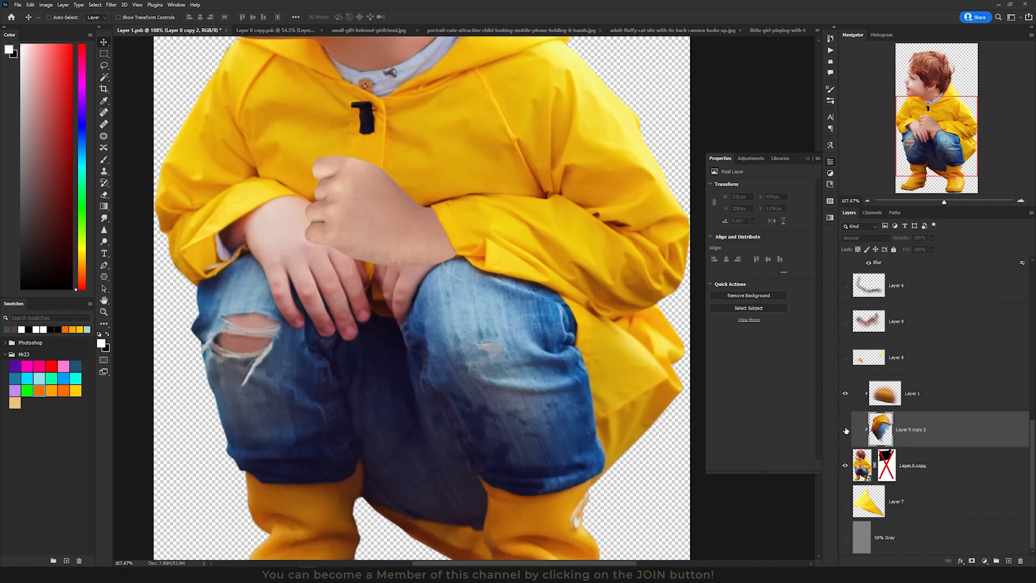
{"action": "left_click", "coordinate": [846, 430]}
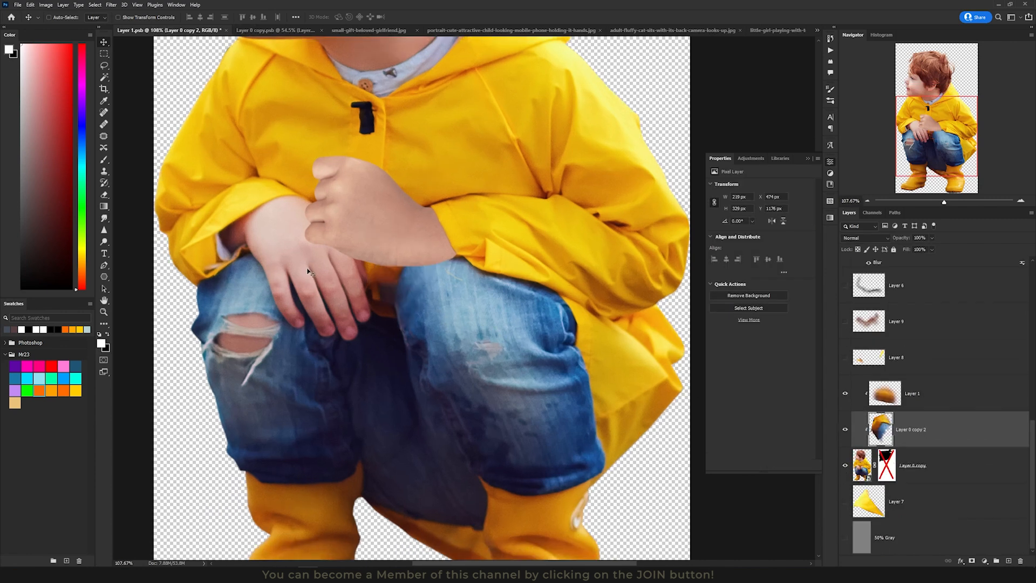
{"action": "left_click_drag", "start_coordinate": [377, 282], "coordinate": [363, 392]}
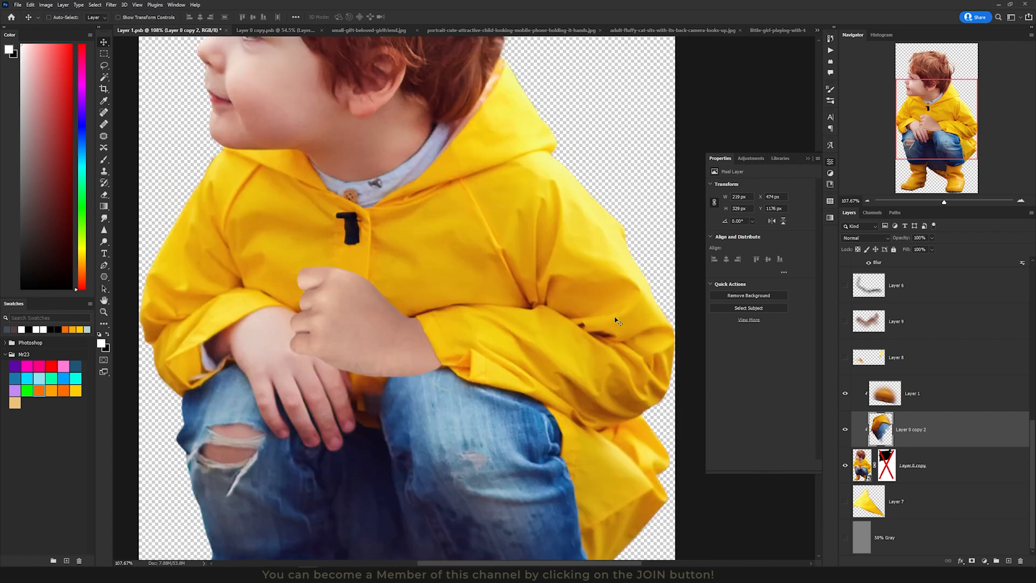
{"action": "left_click_drag", "start_coordinate": [411, 138], "coordinate": [435, 363]}
{"action": "left_click", "coordinate": [887, 467]}
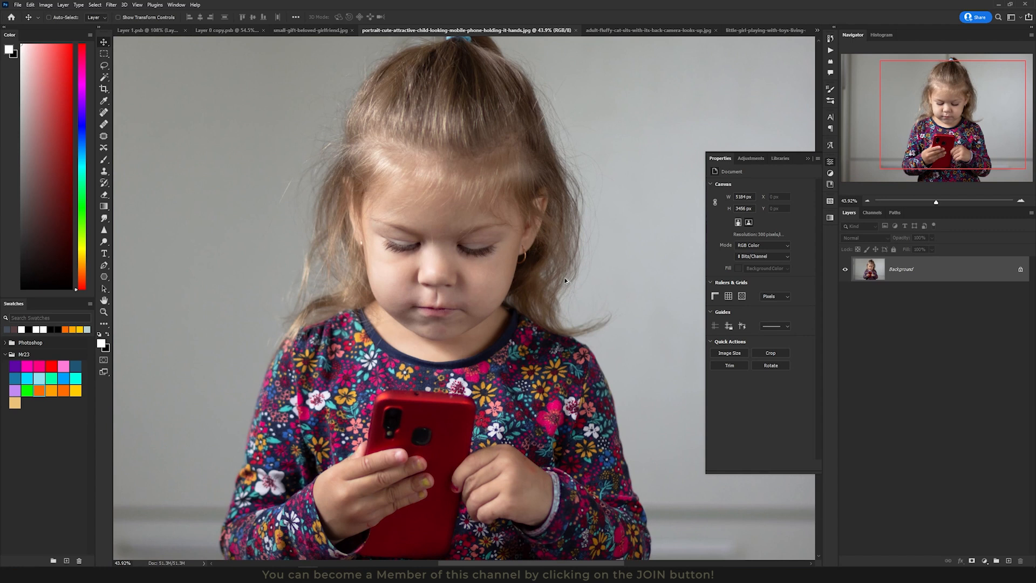
Examine the portrait of the girl holding a phone, and show her cut-out head over the raincoat body.
{"action": "left_click_drag", "start_coordinate": [526, 220], "coordinate": [521, 280]}
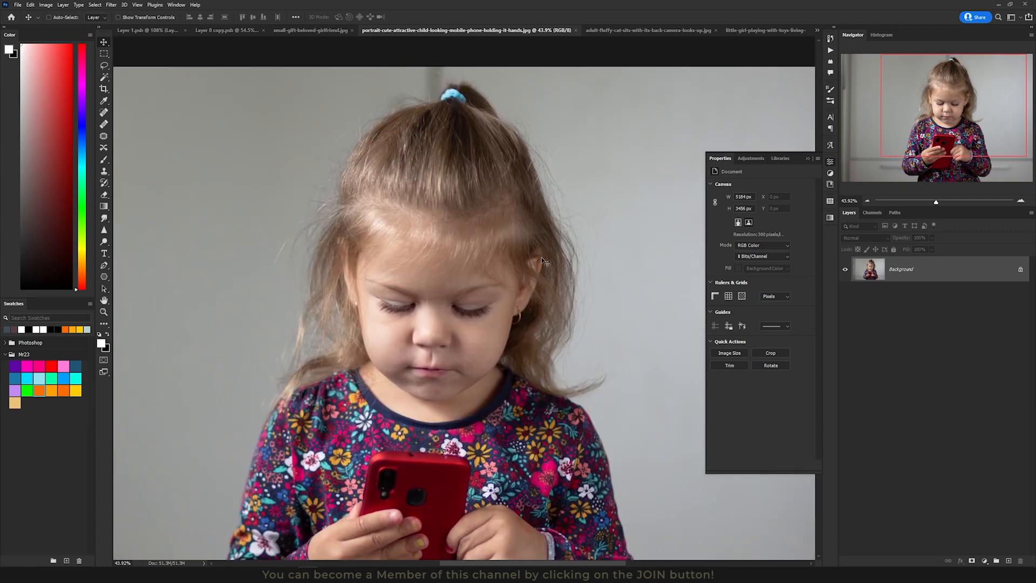
{"action": "scroll", "coordinate": [542, 258], "scroll_direction": "up", "scroll_amount": 1}
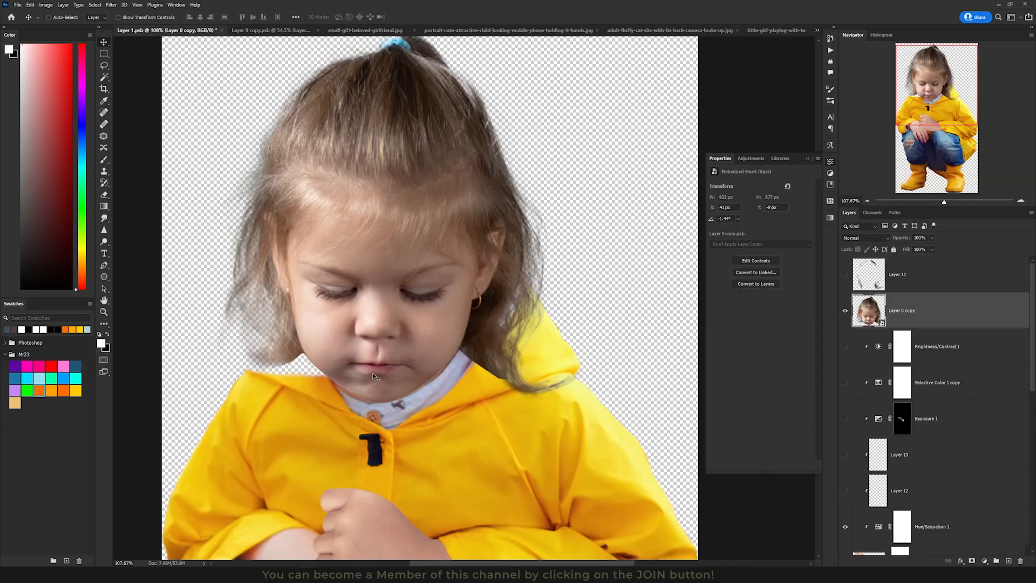
{"action": "scroll", "coordinate": [237, 386], "scroll_direction": "up", "scroll_amount": 2}
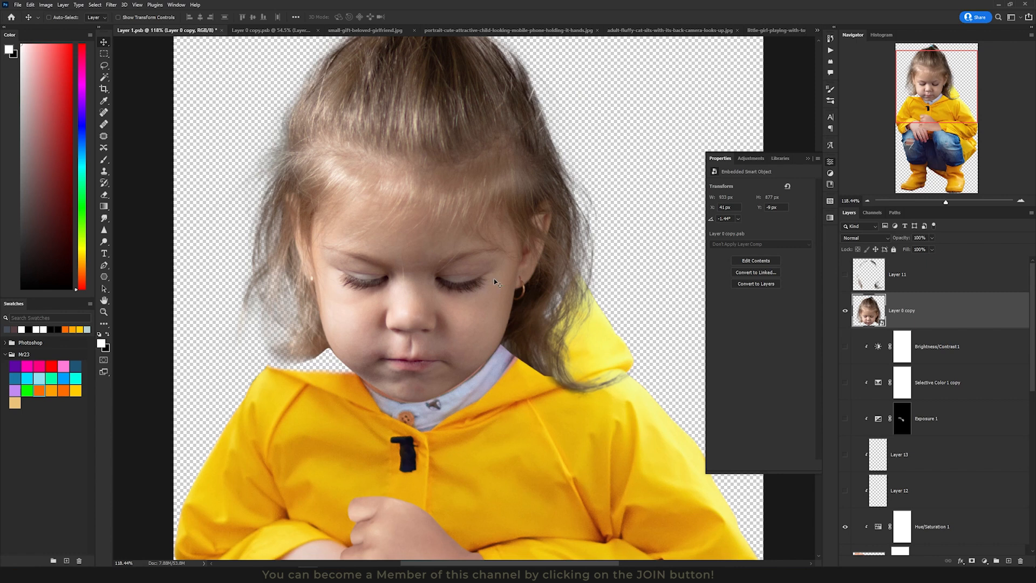
{"action": "scroll", "coordinate": [496, 278], "scroll_direction": "down", "scroll_amount": 2}
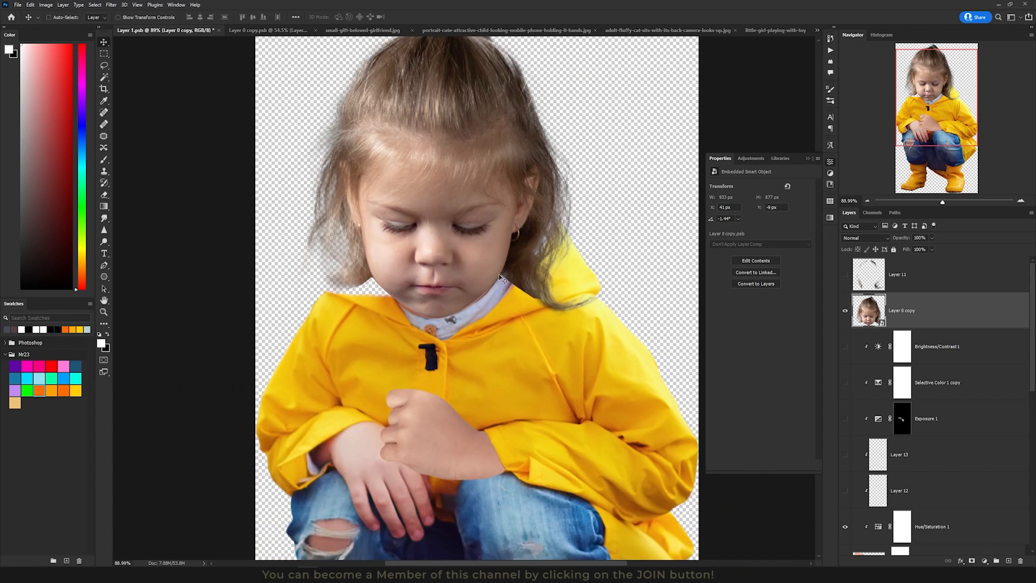
Show Layer 7, the yellow patch beneath the body layer that completes the raincoat hood.
{"action": "scroll", "coordinate": [501, 279], "scroll_direction": "down", "scroll_amount": 1}
{"action": "scroll", "coordinate": [937, 360], "scroll_direction": "down", "scroll_amount": 10}
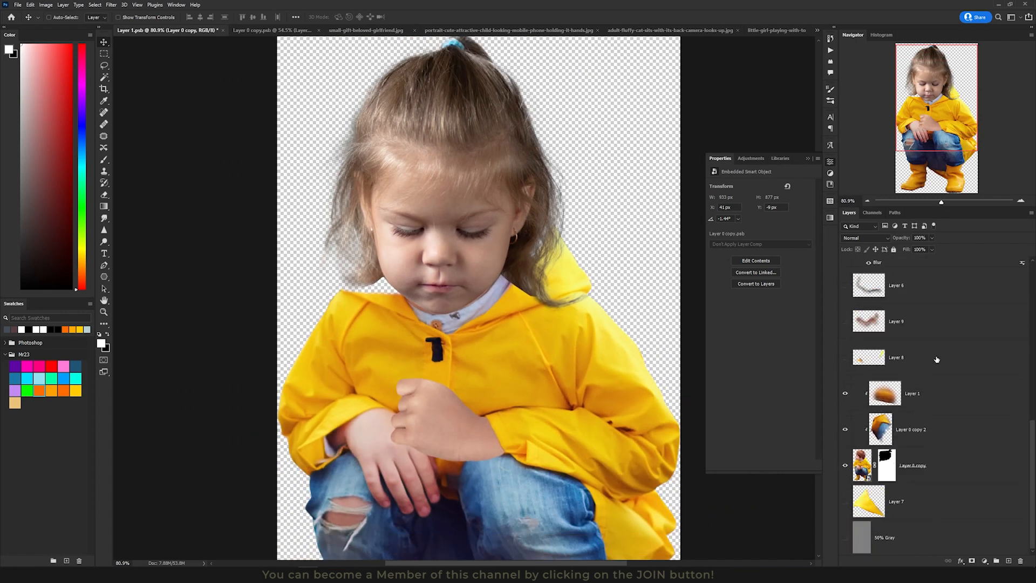
{"action": "left_click", "coordinate": [845, 501]}
{"action": "left_click", "coordinate": [885, 506]}
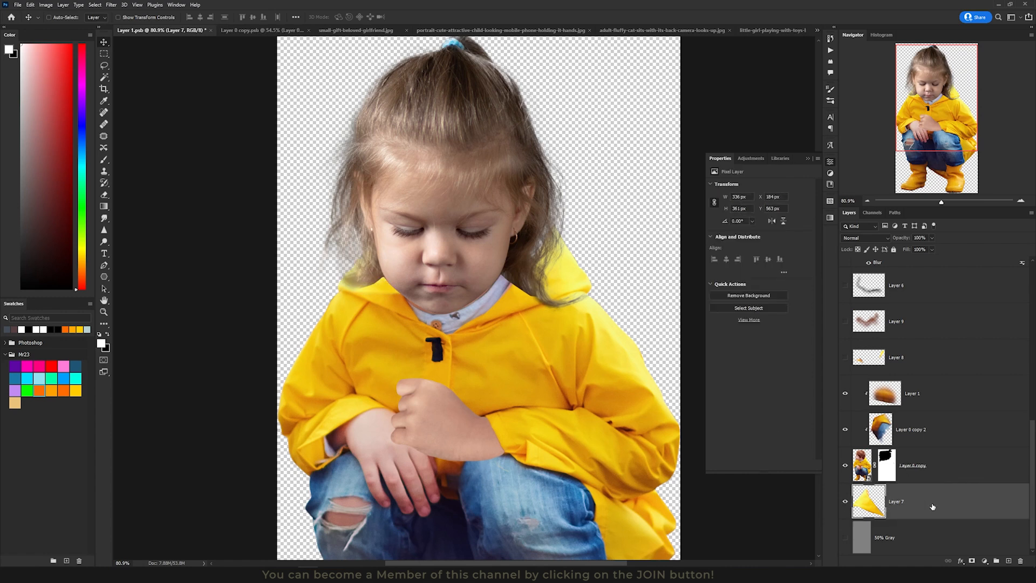
Move the Layer 7 hood patch aside to inspect it, and undo the moves.
{"action": "left_click_drag", "start_coordinate": [519, 323], "coordinate": [542, 319]}
{"action": "key", "text": "ctrl+z"}
{"action": "left_click_drag", "start_coordinate": [416, 304], "coordinate": [668, 282]}
{"action": "key", "text": "ctrl+z"}
Show the Layer 8 raincoat touch-ups and the Layer 11 hair strands, moving the strands aside to inspect them and undoing the move.
{"action": "left_click", "coordinate": [906, 370]}
{"action": "scroll", "coordinate": [907, 373], "scroll_direction": "up", "scroll_amount": 8}
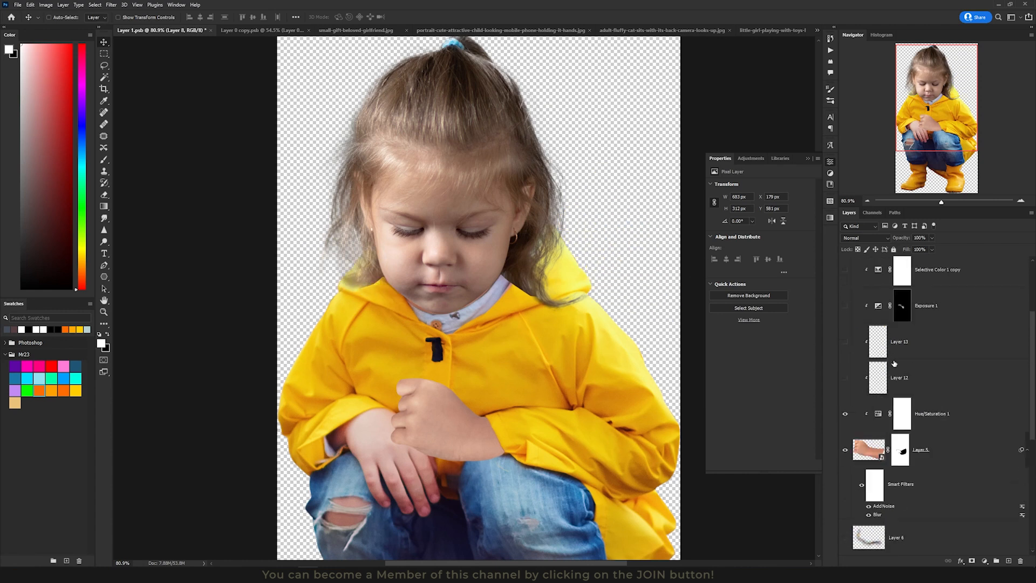
{"action": "left_click", "coordinate": [846, 274]}
{"action": "left_click", "coordinate": [896, 278]}
{"action": "left_click_drag", "start_coordinate": [472, 234], "coordinate": [524, 483]}
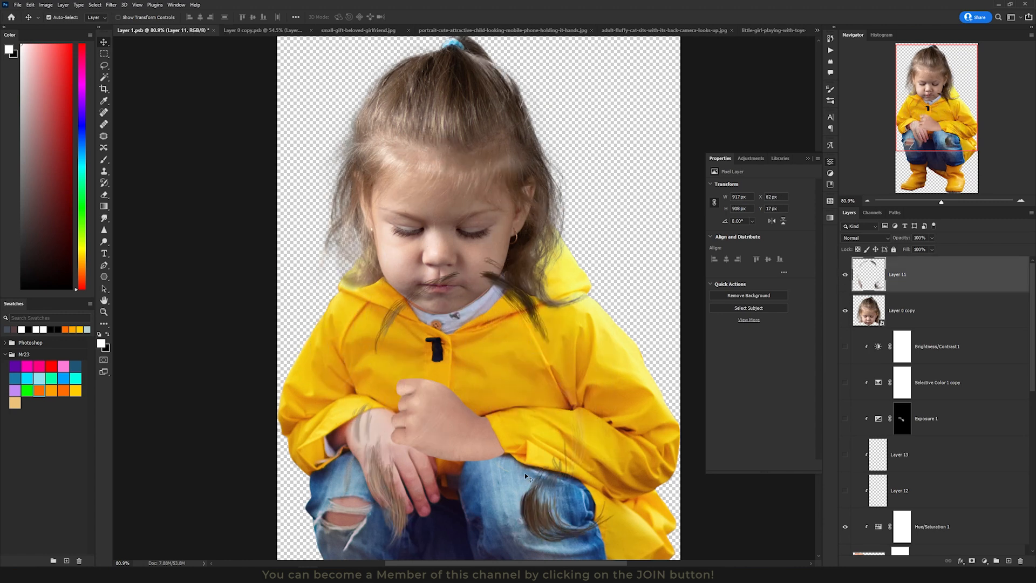
{"action": "key", "text": "ctrl+z"}
Show Layer 9 in Multiply mode and Layer 6 to add shading around the neck and the added hand.
{"action": "scroll", "coordinate": [850, 401], "scroll_direction": "down", "scroll_amount": 8}
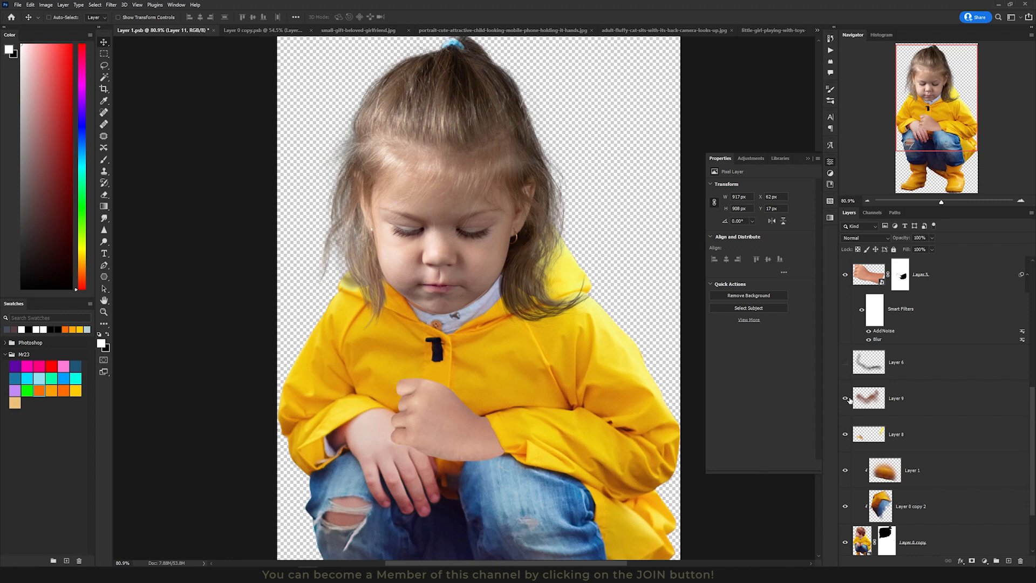
{"action": "left_click", "coordinate": [845, 399]}
{"action": "left_click", "coordinate": [875, 403]}
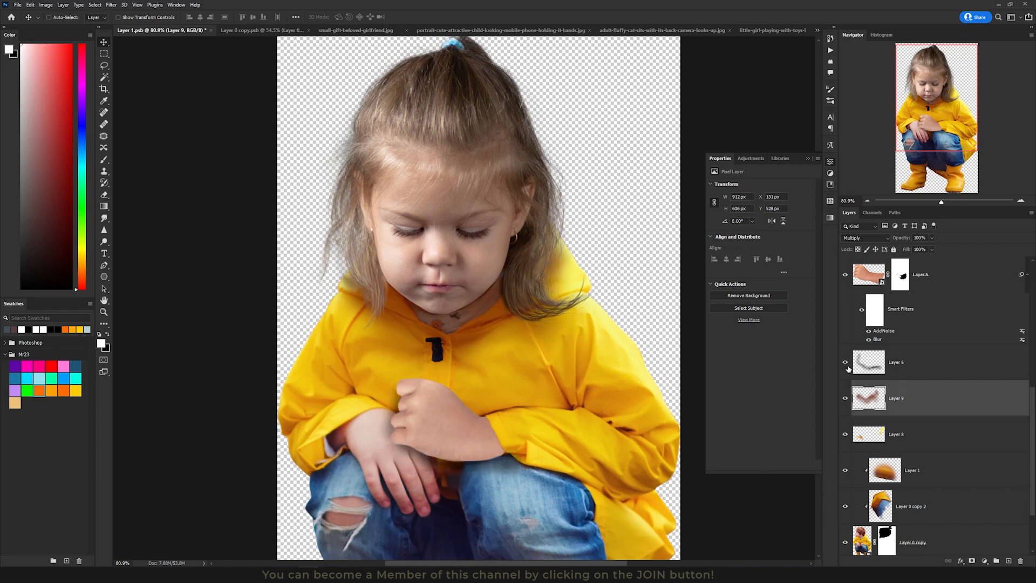
{"action": "left_click", "coordinate": [877, 369]}
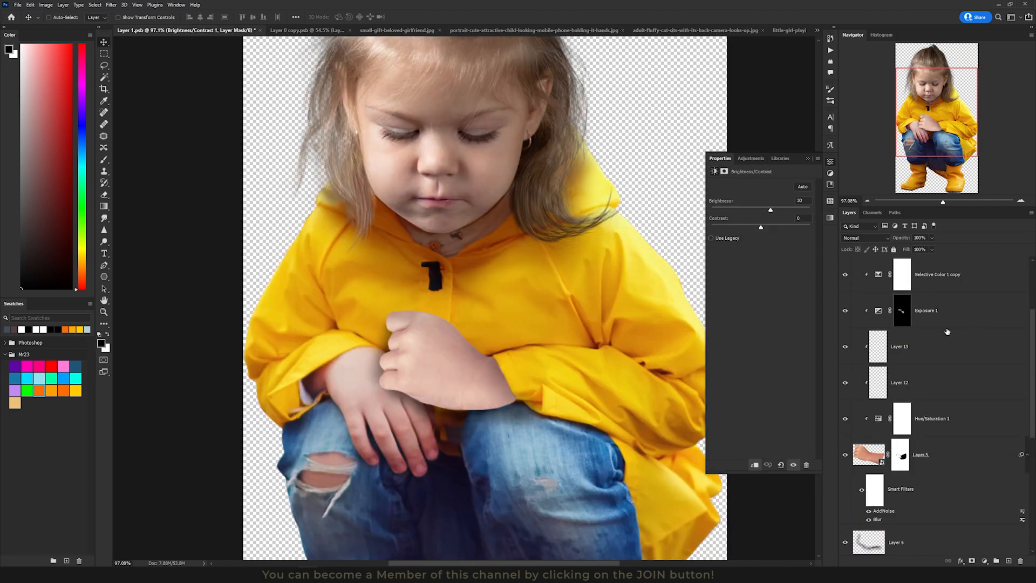
Review the assembled girl with the hand's clipped adjustments and return to the umbrella_child composite.
{"action": "scroll", "coordinate": [947, 331], "scroll_direction": "down", "scroll_amount": 4}
{"action": "scroll", "coordinate": [947, 332], "scroll_direction": "down", "scroll_amount": 4}
{"action": "scroll", "coordinate": [499, 291], "scroll_direction": "down", "scroll_amount": 5}
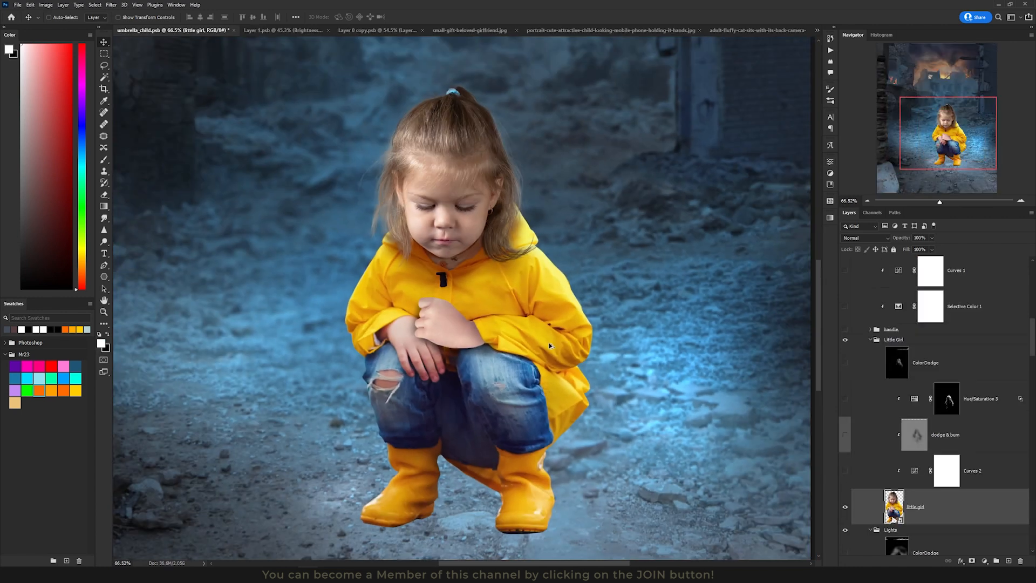
{"action": "left_click_drag", "start_coordinate": [547, 256], "coordinate": [536, 269]}
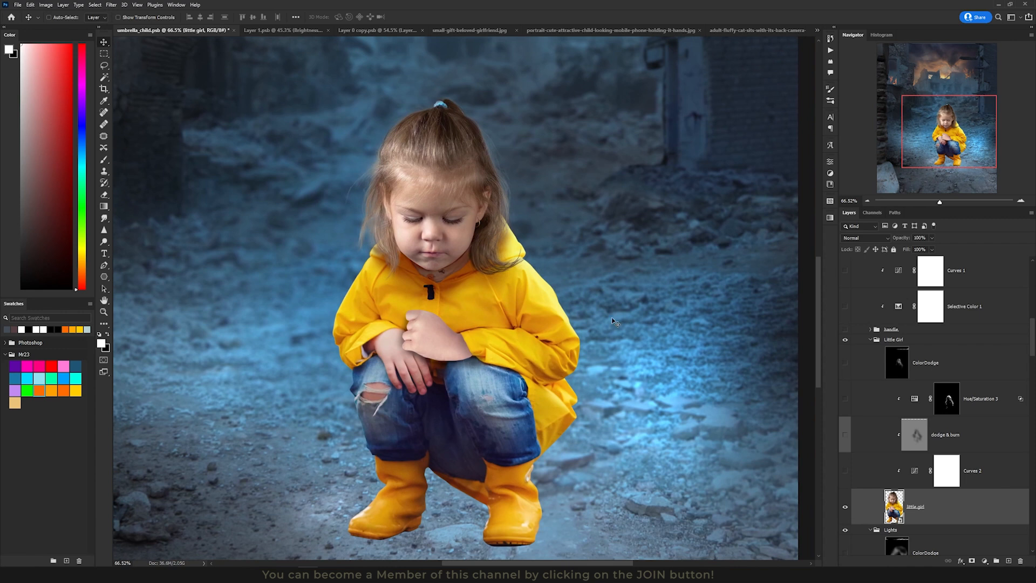
Show the Curves 2 adjustment and the Soft Light dodge & burn layer clipped to the little girl.
{"action": "left_click", "coordinate": [848, 473]}
{"action": "double_click", "coordinate": [916, 471]}
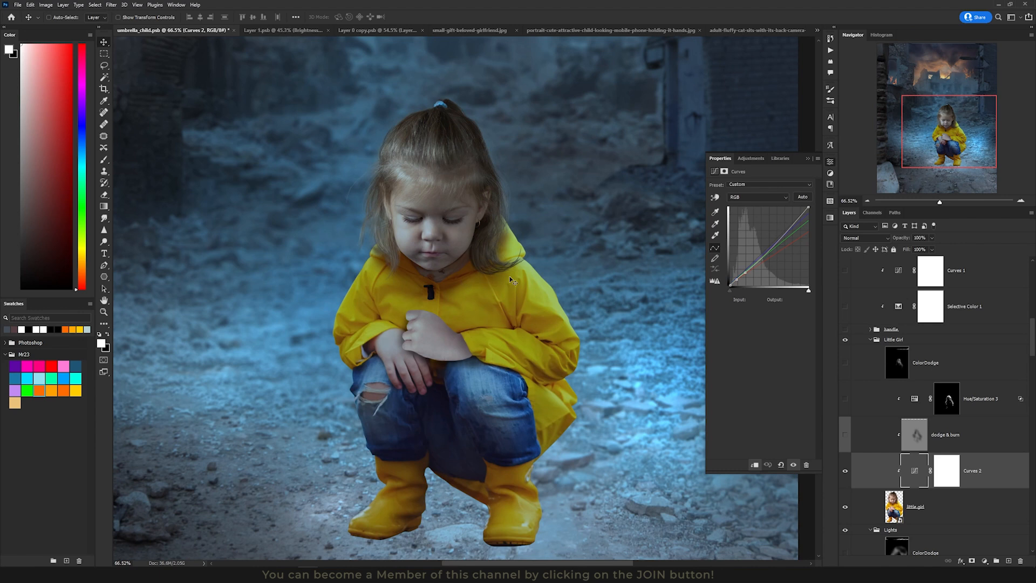
{"action": "scroll", "coordinate": [518, 273], "scroll_direction": "down", "scroll_amount": 1}
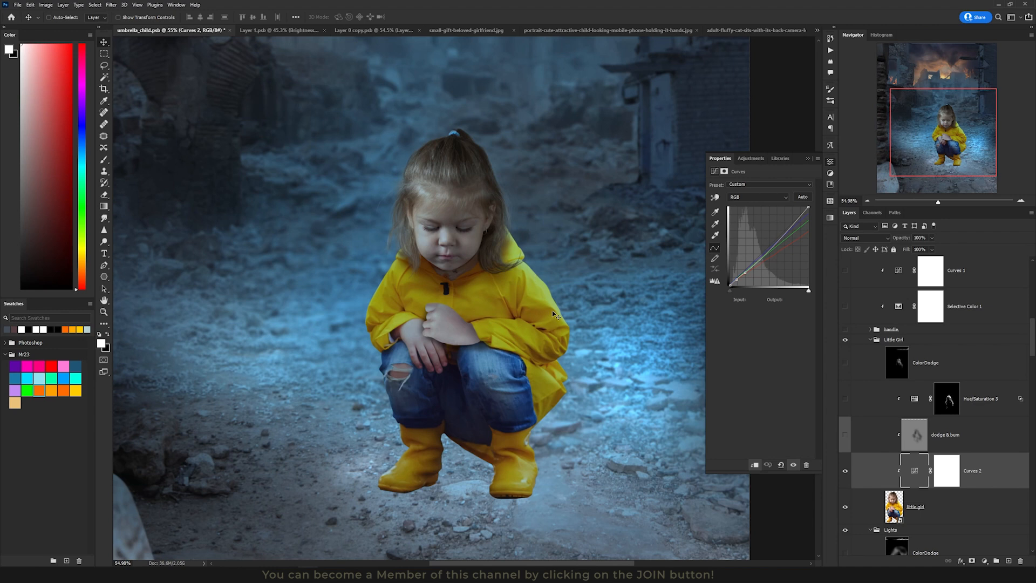
{"action": "left_click", "coordinate": [845, 435]}
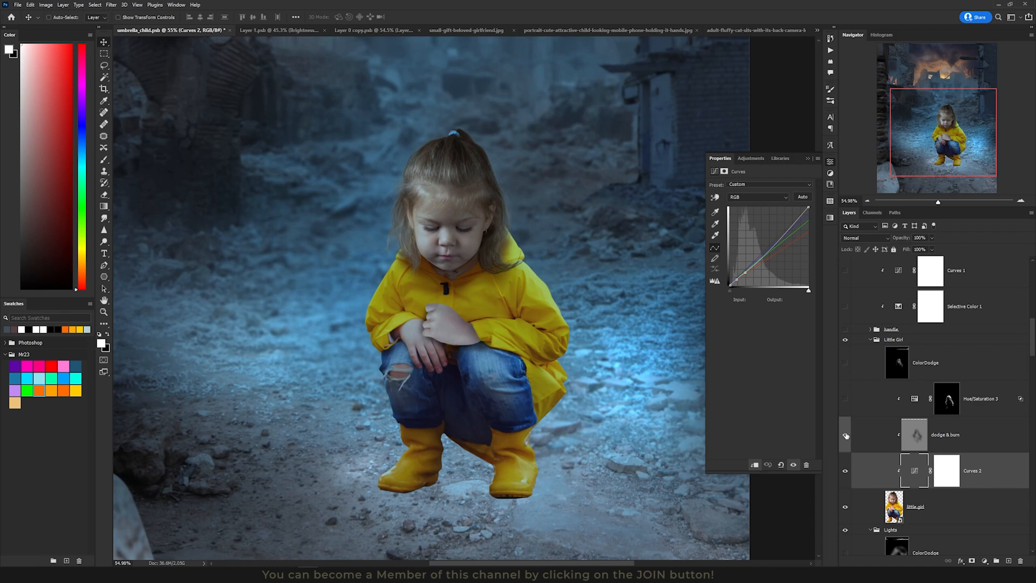
{"action": "left_click", "coordinate": [927, 438]}
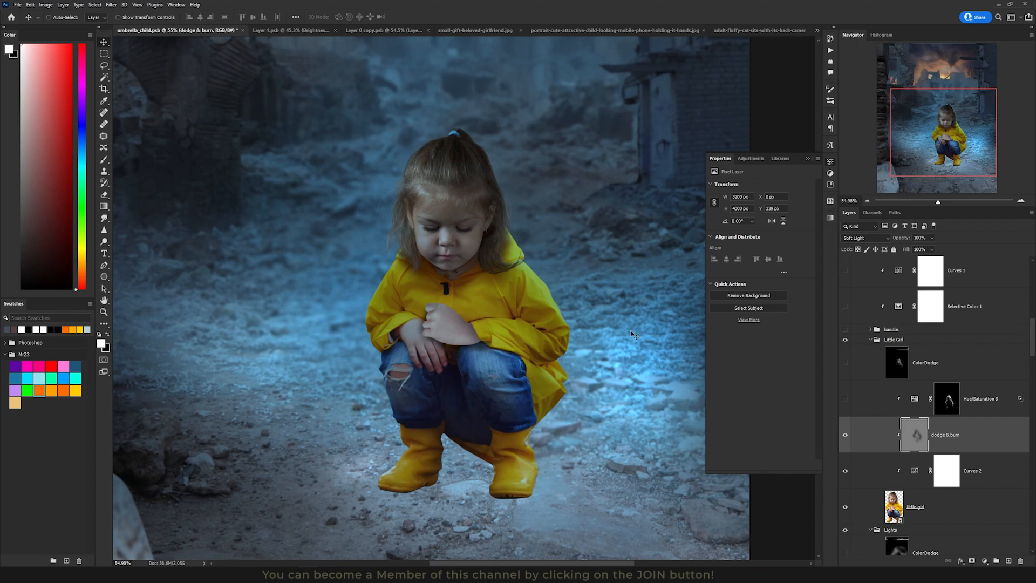
Compare the girl with and without the dodge & burn layer and show the Dodge tool group used on it.
{"action": "left_click", "coordinate": [846, 435]}
{"action": "left_click", "coordinate": [846, 435]}
{"action": "left_click", "coordinate": [846, 435]}
{"action": "left_click", "coordinate": [846, 435]}
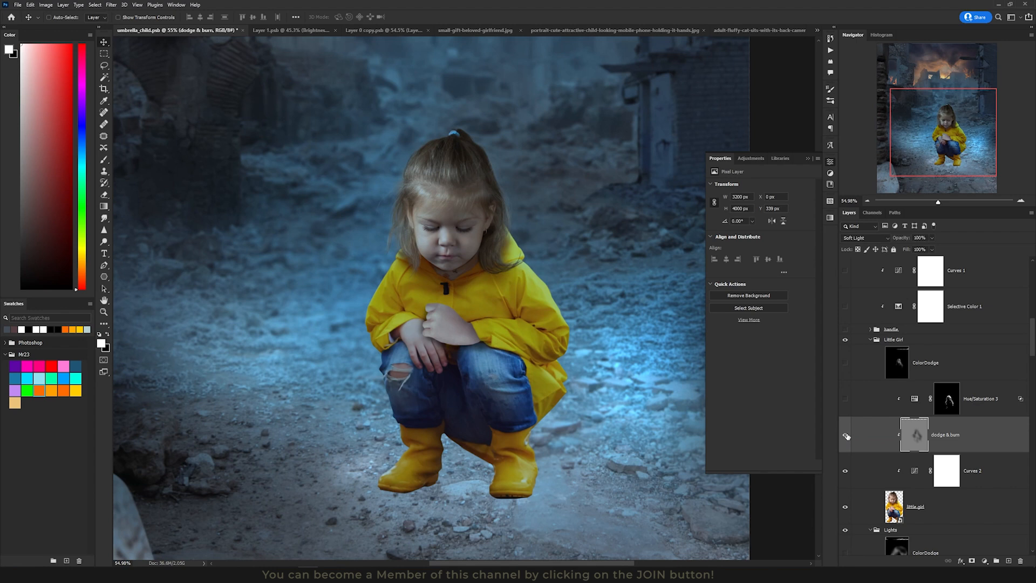
{"action": "left_click", "coordinate": [104, 242]}
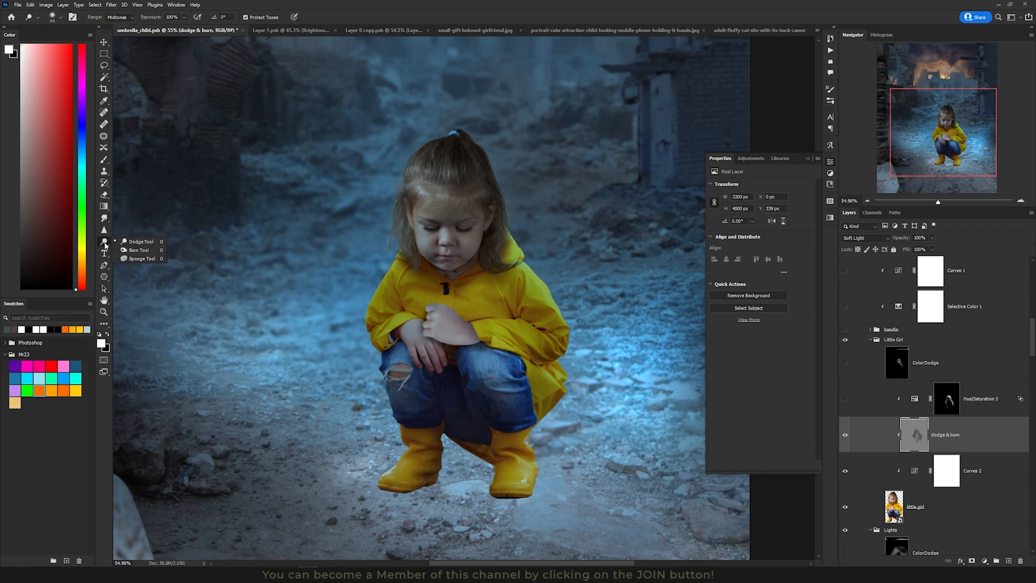
{"action": "left_click", "coordinate": [397, 4]}
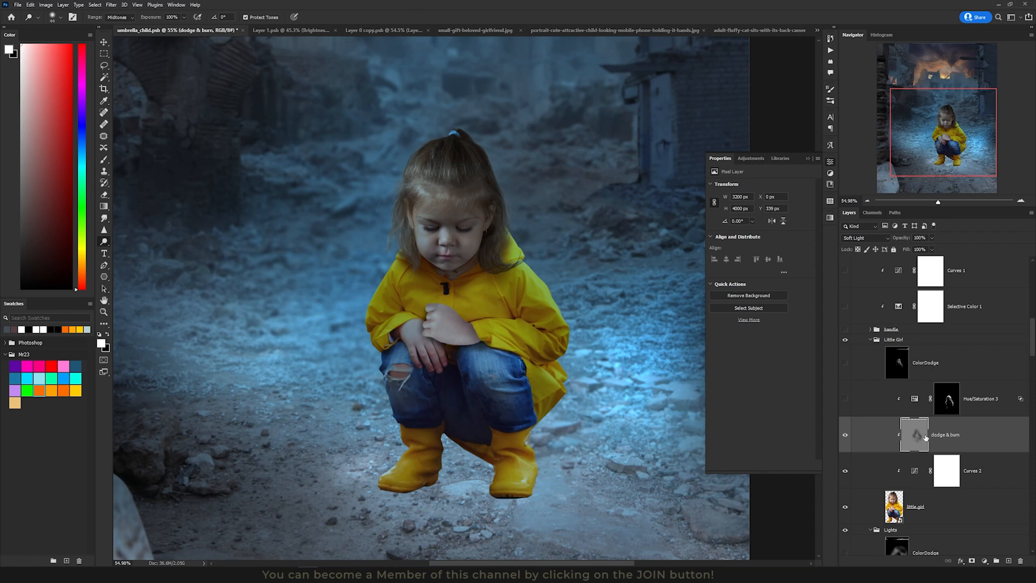
{"action": "scroll", "coordinate": [480, 304], "scroll_direction": "up", "scroll_amount": 3}
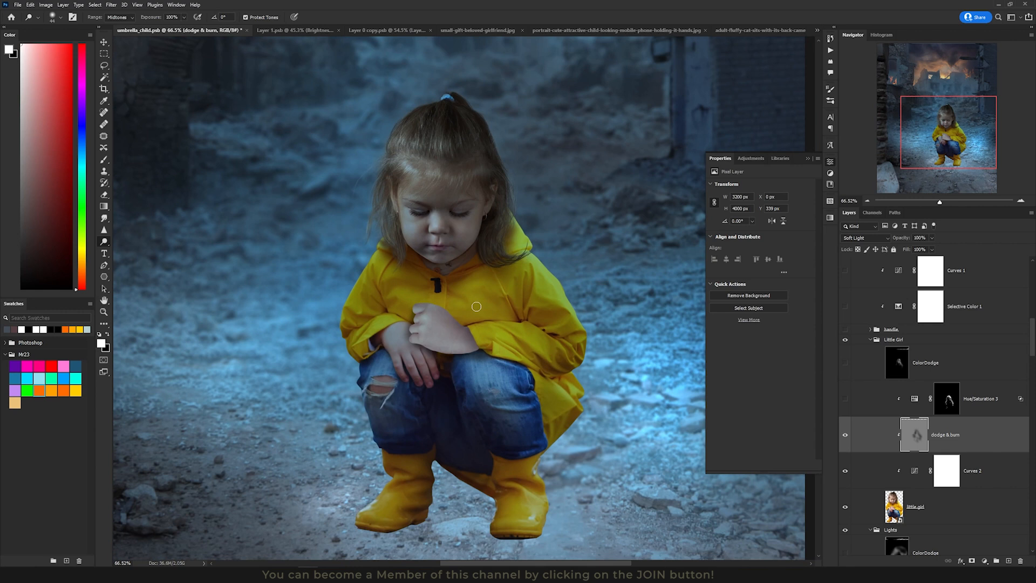
Turn on the Hue/Saturation 3 adjustment clipped to the girl and compare her blue rim light with and without it.
{"action": "left_click_drag", "start_coordinate": [489, 283], "coordinate": [452, 318]}
{"action": "left_click", "coordinate": [879, 399]}
{"action": "left_click", "coordinate": [846, 399]}
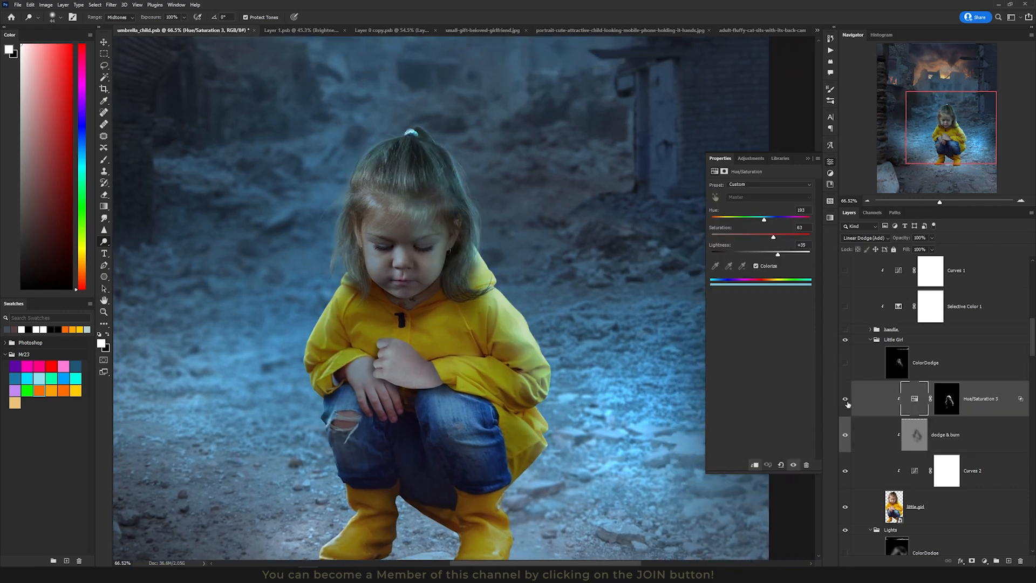
{"action": "left_click", "coordinate": [845, 399]}
{"action": "left_click", "coordinate": [845, 399]}
Compare the ground beneath the girl with and without the shadows layer and show its Exposure settings.
{"action": "scroll", "coordinate": [373, 336], "scroll_direction": "down", "scroll_amount": 2}
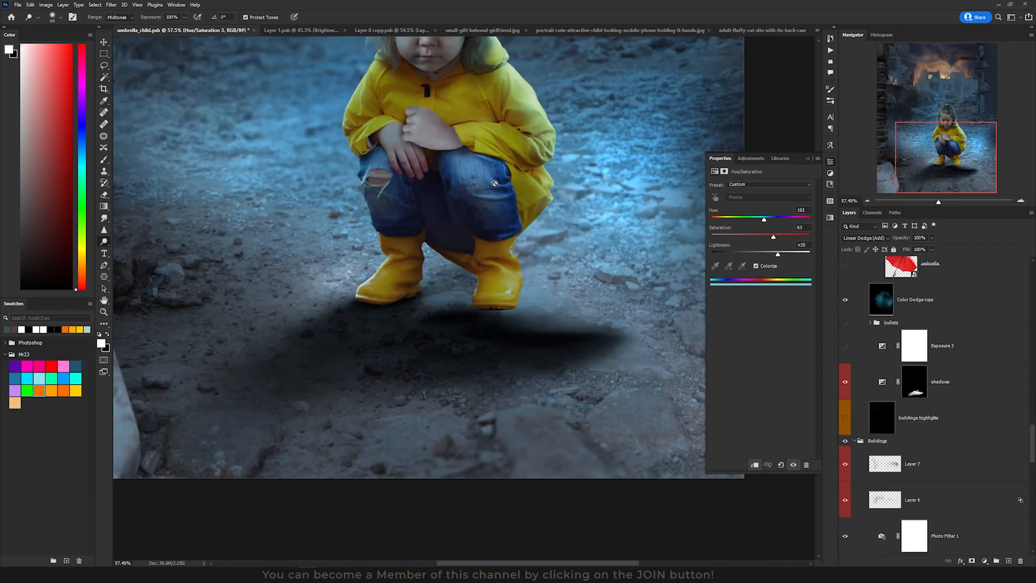
{"action": "scroll", "coordinate": [464, 270], "scroll_direction": "down", "scroll_amount": 3}
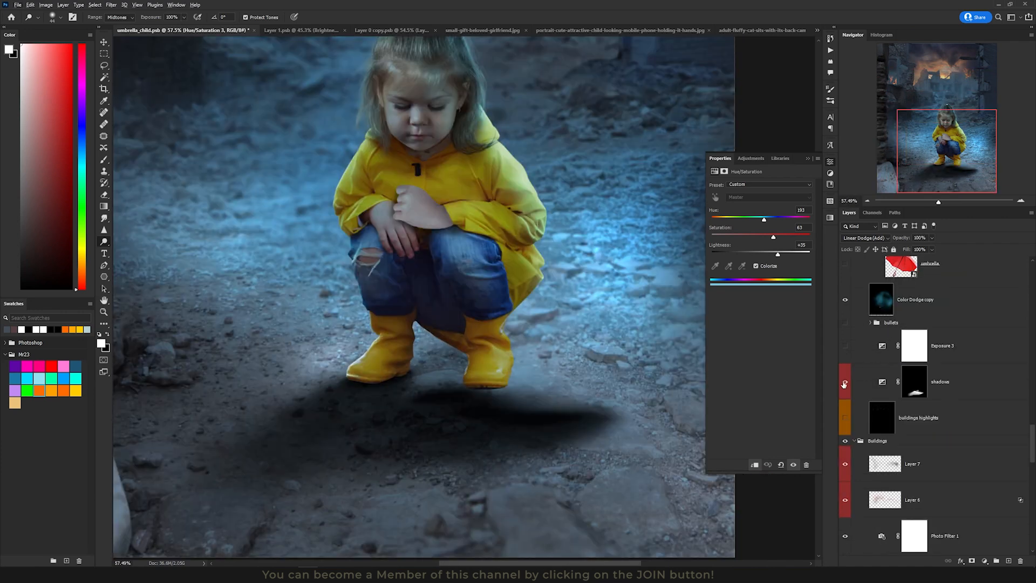
{"action": "left_click", "coordinate": [845, 381]}
{"action": "left_click", "coordinate": [845, 382]}
{"action": "left_click", "coordinate": [883, 382]}
{"action": "left_click", "coordinate": [883, 383]}
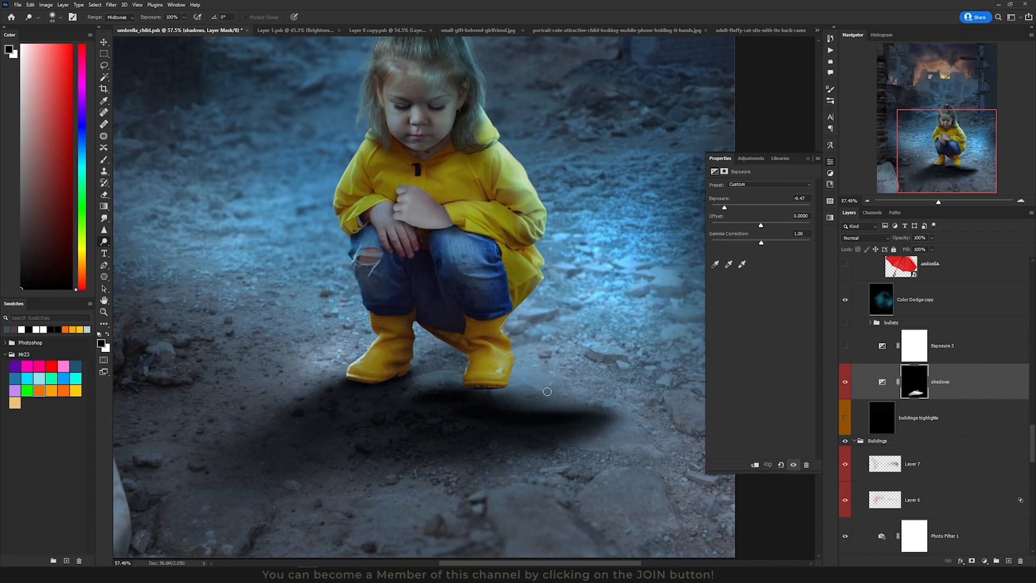
Outline a freehand lasso selection on the ground beneath the boot to demonstrate shaping the shadow, and deselect it.
{"action": "key", "text": "l"}
{"action": "mouse_move", "coordinate": [464, 380]}
{"action": "left_mouse_down"}
{"action": "mouse_move", "coordinate": [453, 430]}
{"action": "mouse_move", "coordinate": [687, 436]}
{"action": "mouse_move", "coordinate": [556, 371]}
{"action": "left_mouse_up"}
{"action": "key", "text": "ctrl+d"}
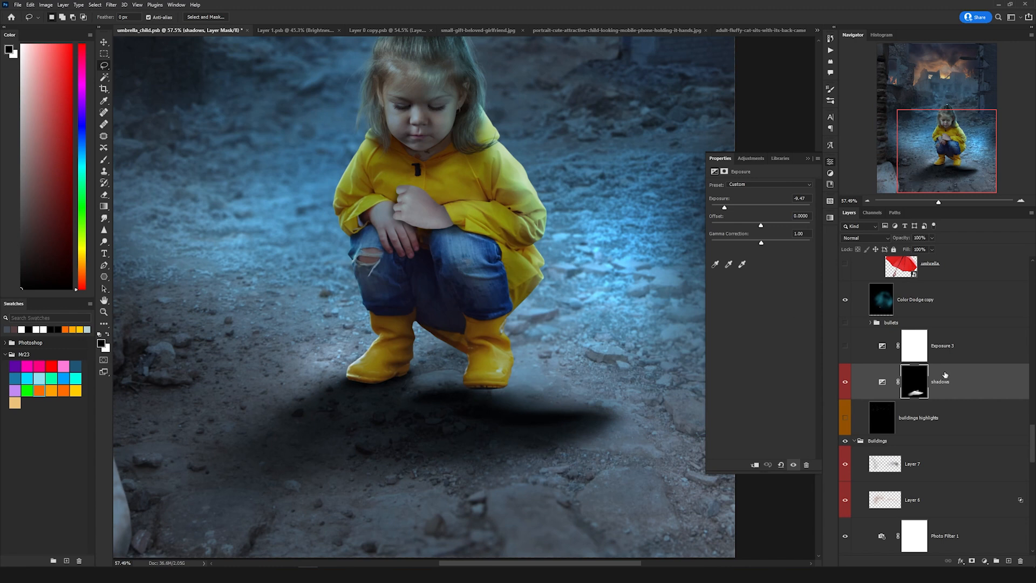
Show the red umbrella's source image and its smart object in umbrella_child, shifting the umbrella sideways and undoing the move.
{"action": "scroll", "coordinate": [945, 374], "scroll_direction": "up", "scroll_amount": 3}
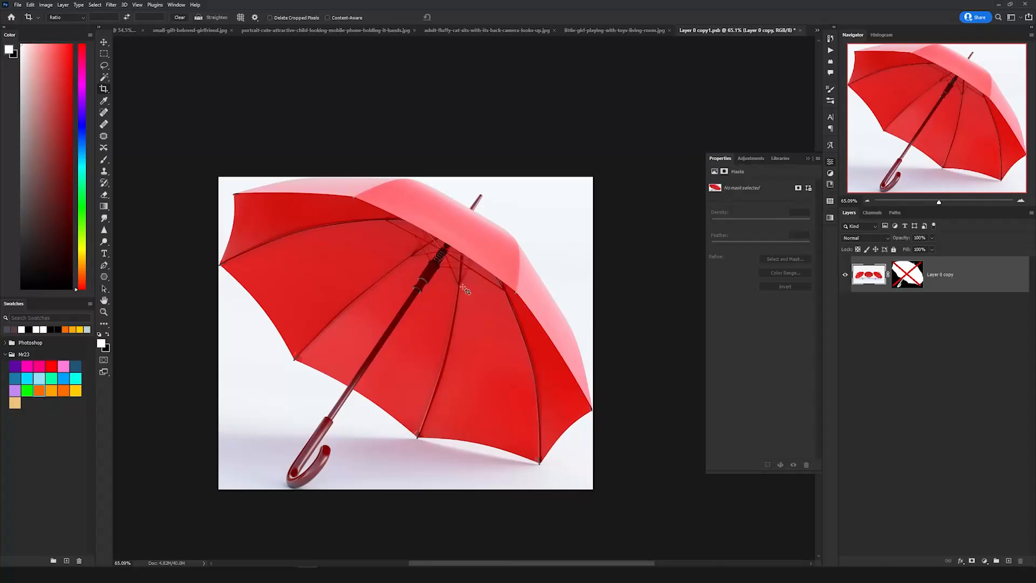
{"action": "scroll", "coordinate": [348, 304], "scroll_direction": "up", "scroll_amount": 2}
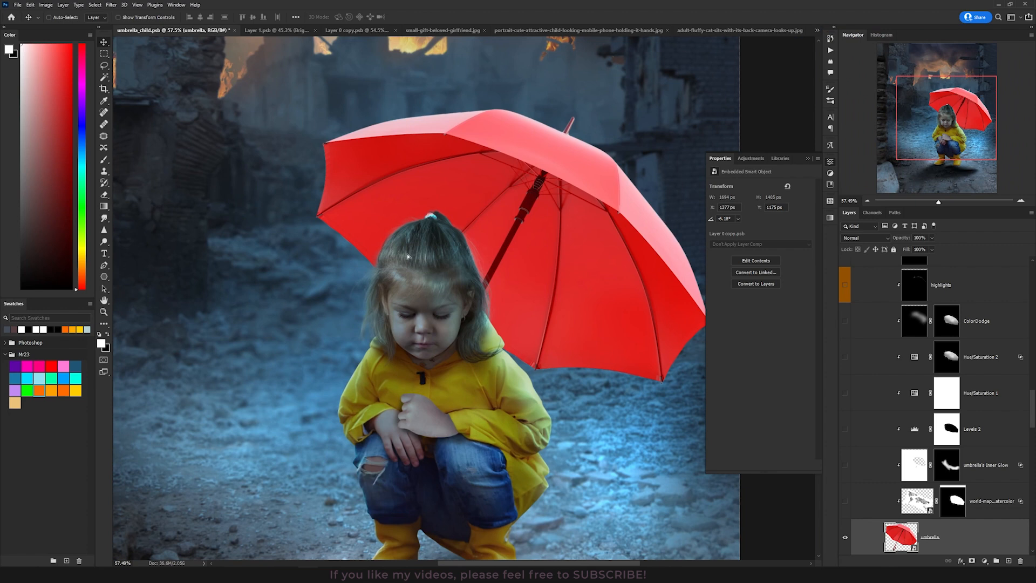
{"action": "left_click_drag", "start_coordinate": [408, 255], "coordinate": [584, 257]}
{"action": "key", "text": "ctrl+z"}
{"action": "scroll", "coordinate": [415, 333], "scroll_direction": "down", "scroll_amount": 3}
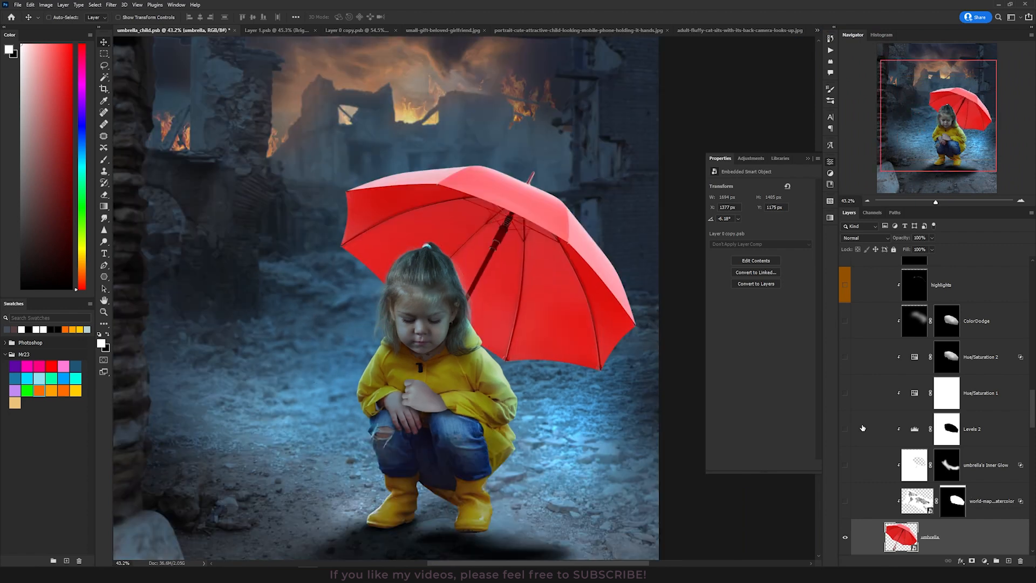
Turn on the clipped Hue/Saturation 1 and Levels 2 adjustments to darken the umbrella, and show their settings.
{"action": "left_click", "coordinate": [845, 394]}
{"action": "left_click", "coordinate": [915, 393]}
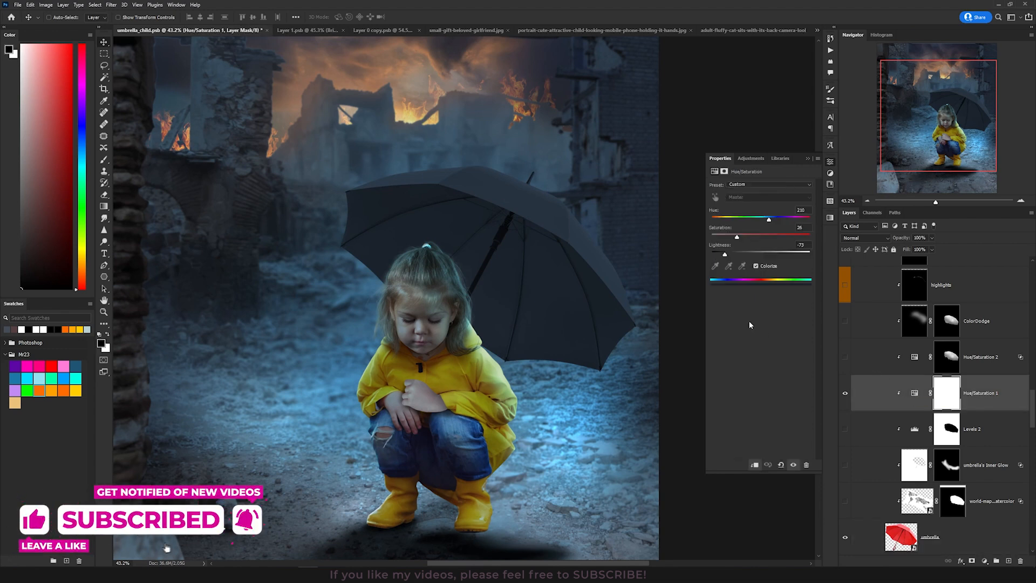
{"action": "left_click", "coordinate": [845, 429]}
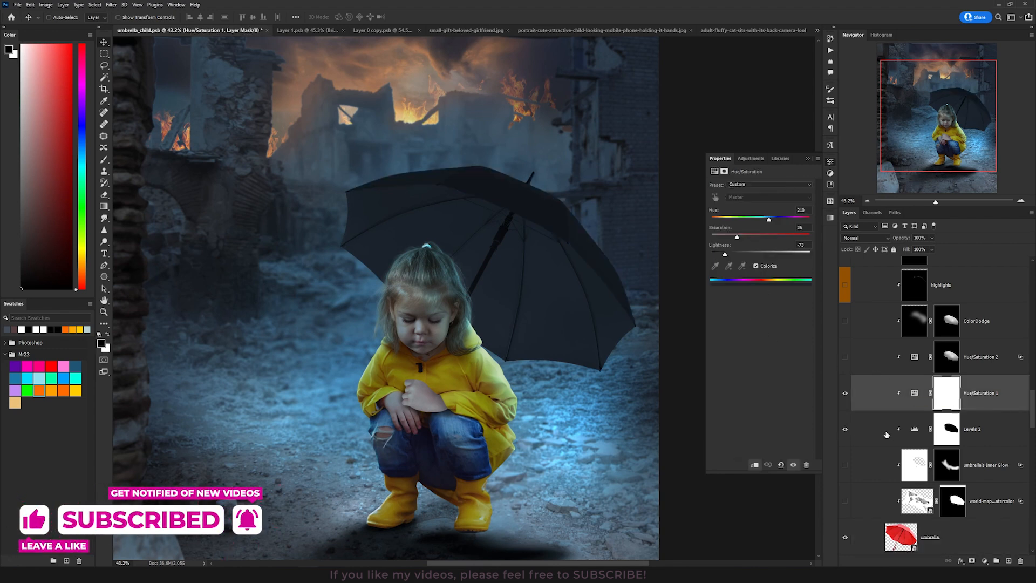
{"action": "left_click", "coordinate": [915, 429]}
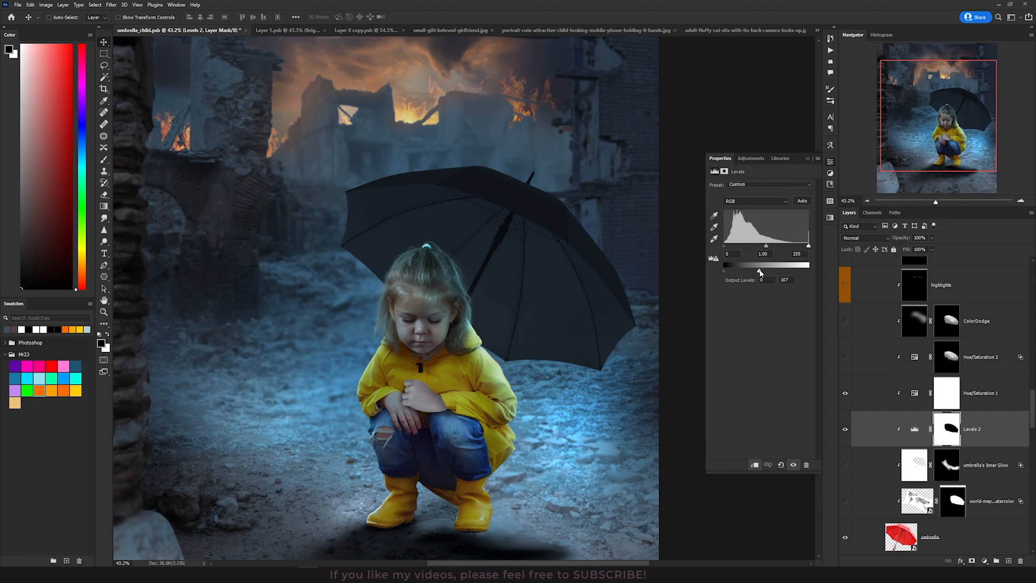
Turn on the Linear Dodge (Add) Hue/Saturation 2 adjustment to tint the umbrella's inside cyan, and compare its effect.
{"action": "left_click", "coordinate": [845, 357]}
{"action": "left_click", "coordinate": [915, 357]}
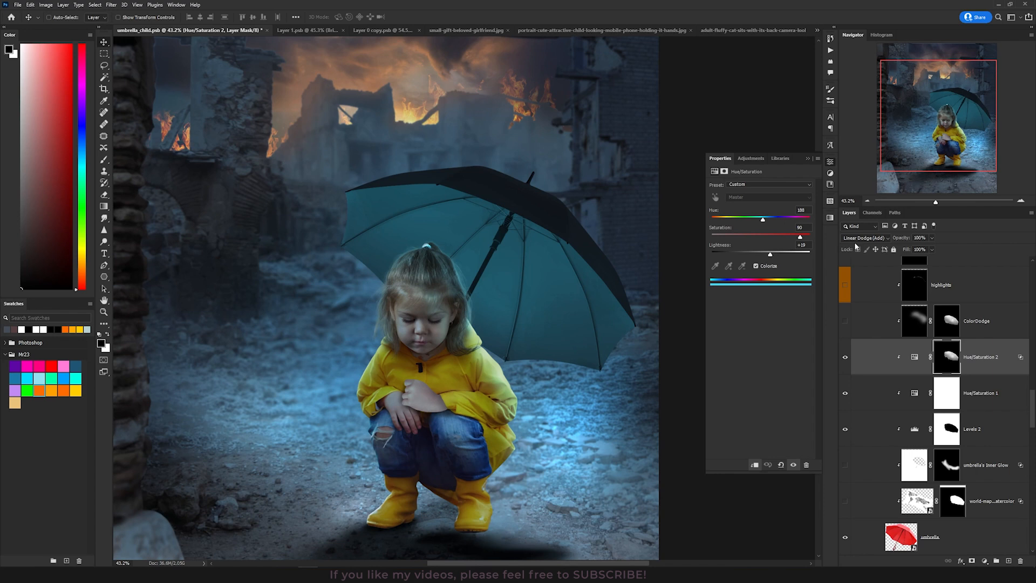
{"action": "left_click", "coordinate": [845, 358]}
{"action": "left_click", "coordinate": [846, 357]}
Show the masked ColorDodge layer's glow inside the umbrella, compare it on and off, and hide the layer.
{"action": "left_click", "coordinate": [845, 322]}
{"action": "left_click", "coordinate": [913, 321]}
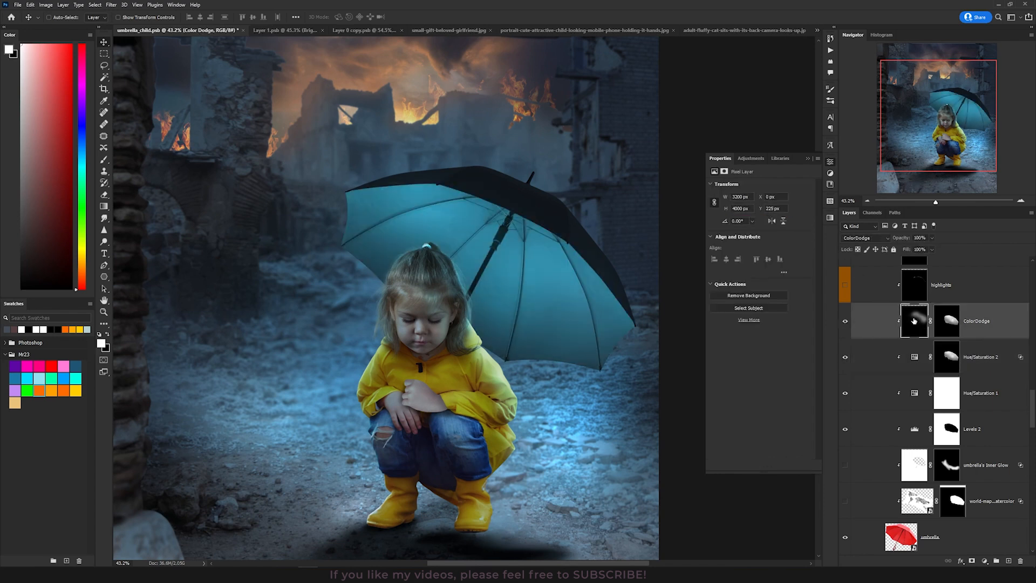
{"action": "left_click", "coordinate": [845, 323]}
{"action": "left_click", "coordinate": [845, 323]}
{"action": "left_click", "coordinate": [845, 322]}
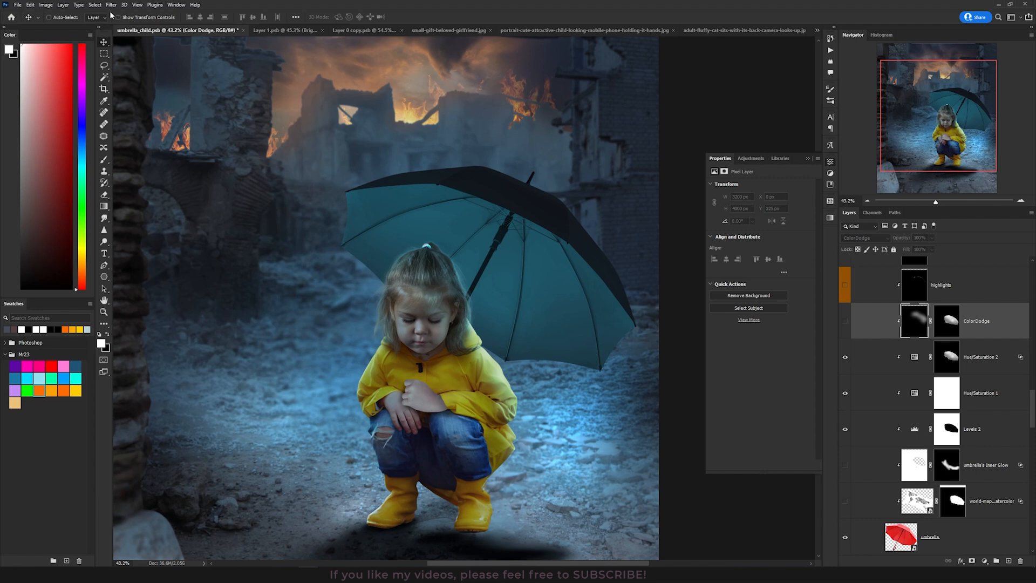
Create a new clipped layer in Color Dodge mode filled with the Color-Dodge-neutral black.
{"action": "left_click", "coordinate": [63, 5]}
{"action": "mouse_move", "coordinate": [73, 13]}
{"action": "left_click", "coordinate": [162, 13]}
{"action": "left_click", "coordinate": [482, 207]}
{"action": "left_click", "coordinate": [478, 291]}
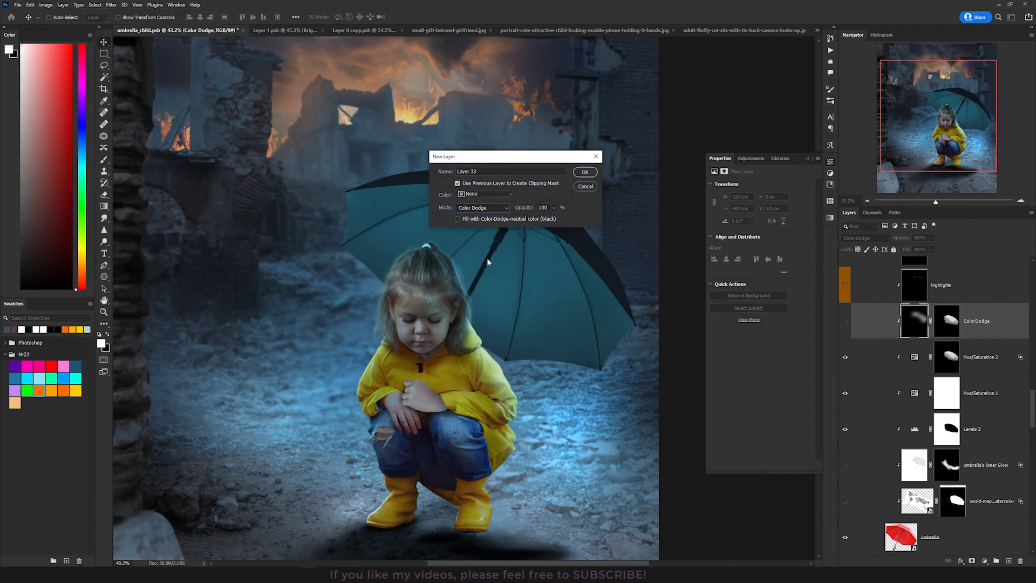
{"action": "left_click", "coordinate": [584, 172]}
Paint a soft cyan glow across the umbrella's inside with an enlarged brush and an adjusted flow.
{"action": "key", "text": "b"}
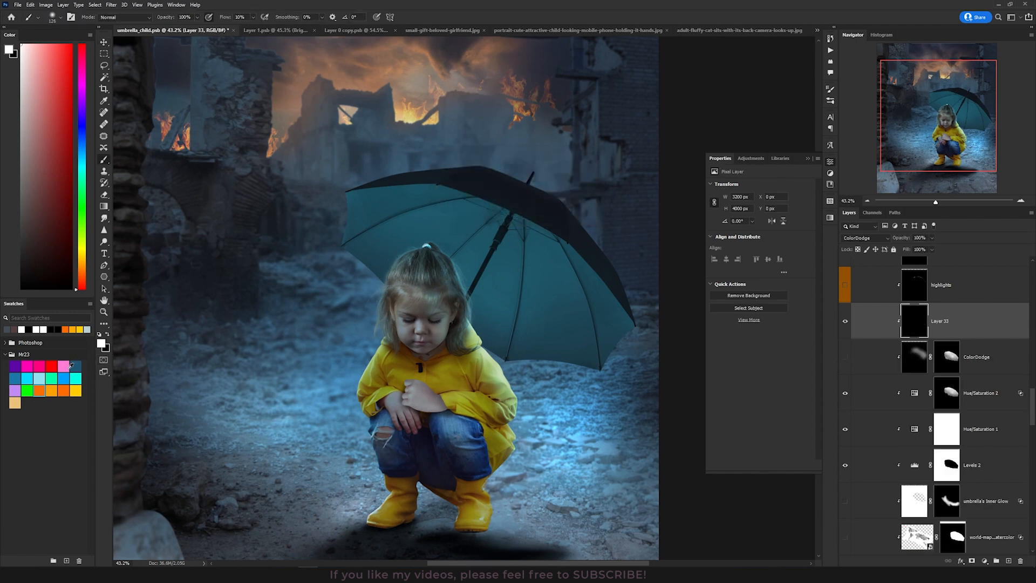
{"action": "left_click", "coordinate": [74, 378]}
{"action": "left_click", "coordinate": [82, 160]}
{"action": "key", "text": "bracketright"}
{"action": "key", "text": "bracketright"}
{"action": "key", "text": "bracketright"}
{"action": "key", "text": "bracketright"}
{"action": "key", "text": "bracketright"}
{"action": "key", "text": "bracketright"}
{"action": "left_click", "coordinate": [254, 18]}
{"action": "left_click_drag", "start_coordinate": [253, 29], "coordinate": [251, 30]}
{"action": "left_click", "coordinate": [291, 2]}
{"action": "mouse_move", "coordinate": [422, 213]}
{"action": "left_mouse_down"}
{"action": "mouse_move", "coordinate": [541, 264]}
{"action": "mouse_move", "coordinate": [500, 232]}
{"action": "mouse_move", "coordinate": [523, 248]}
{"action": "mouse_move", "coordinate": [551, 317]}
{"action": "mouse_move", "coordinate": [386, 219]}
{"action": "mouse_move", "coordinate": [520, 239]}
{"action": "left_mouse_up"}
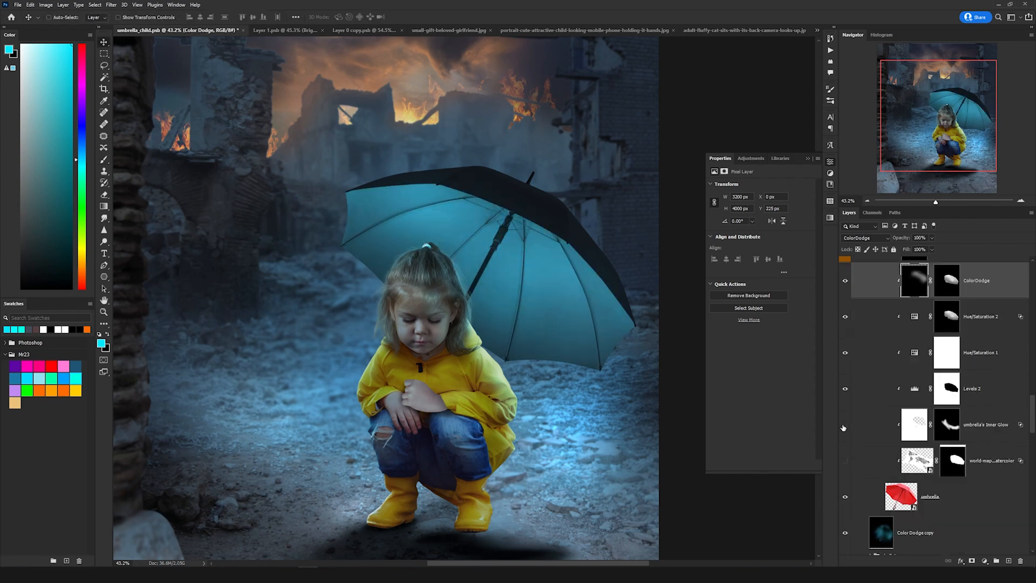
Turn on the umbrella's Inner Glow layer and compare the umbrella with and without it.
{"action": "left_click", "coordinate": [844, 427]}
{"action": "left_click", "coordinate": [844, 427]}
{"action": "left_click", "coordinate": [844, 427]}
{"action": "left_click", "coordinate": [910, 431]}
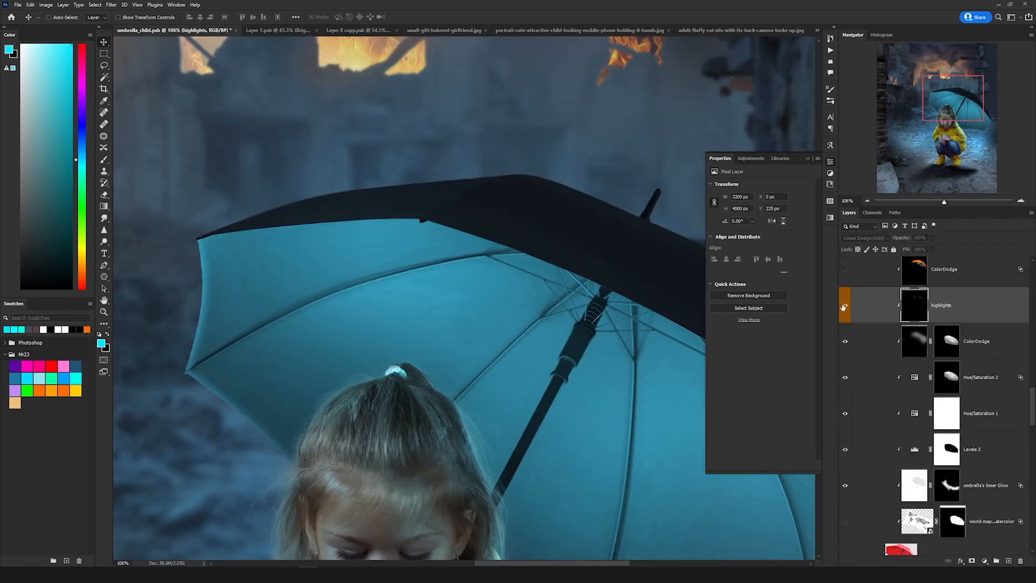
Turn on the orange-labelled highlights layer and inspect the highlights along the umbrella's upper edge.
{"action": "scroll", "coordinate": [445, 148], "scroll_direction": "up", "scroll_amount": 2}
{"action": "scroll", "coordinate": [448, 149], "scroll_direction": "up", "scroll_amount": 2}
{"action": "left_click", "coordinate": [846, 306]}
{"action": "left_click", "coordinate": [846, 306]}
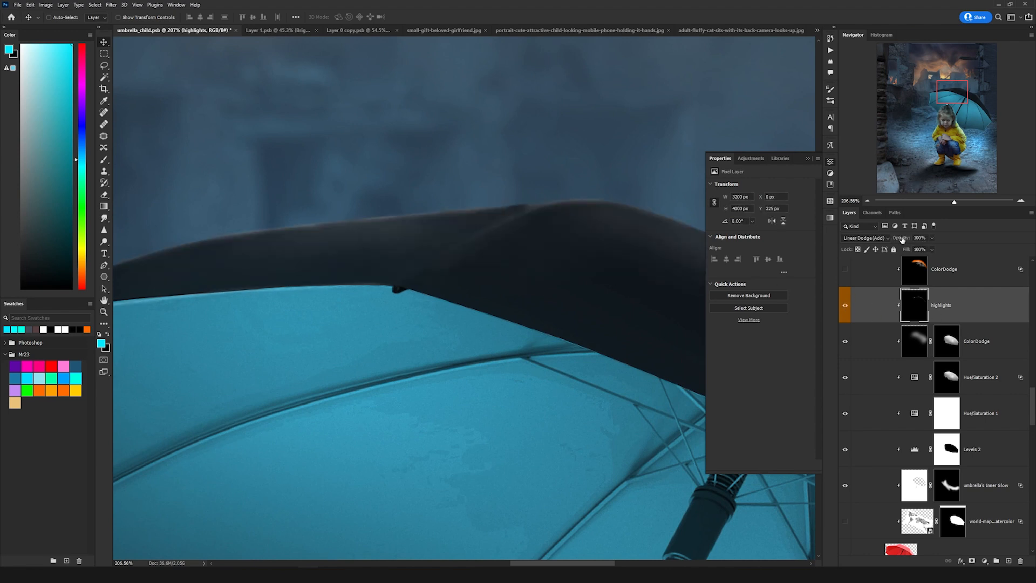
Turn on the orange ColorDodge layer above the highlights and compare the fire glow on the umbrella's top.
{"action": "scroll", "coordinate": [561, 324], "scroll_direction": "down", "scroll_amount": 3}
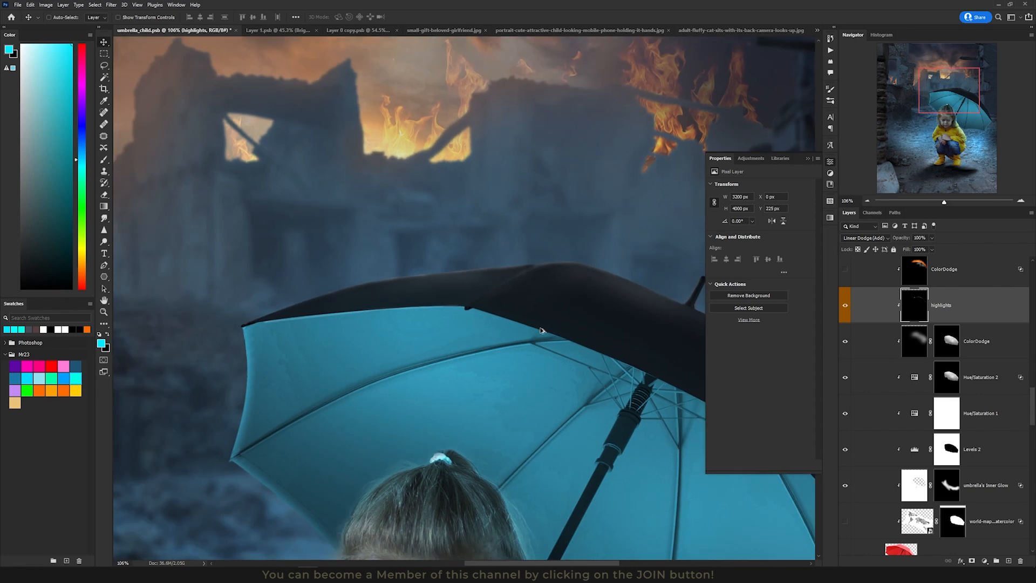
{"action": "left_click", "coordinate": [846, 269]}
{"action": "left_click", "coordinate": [924, 277]}
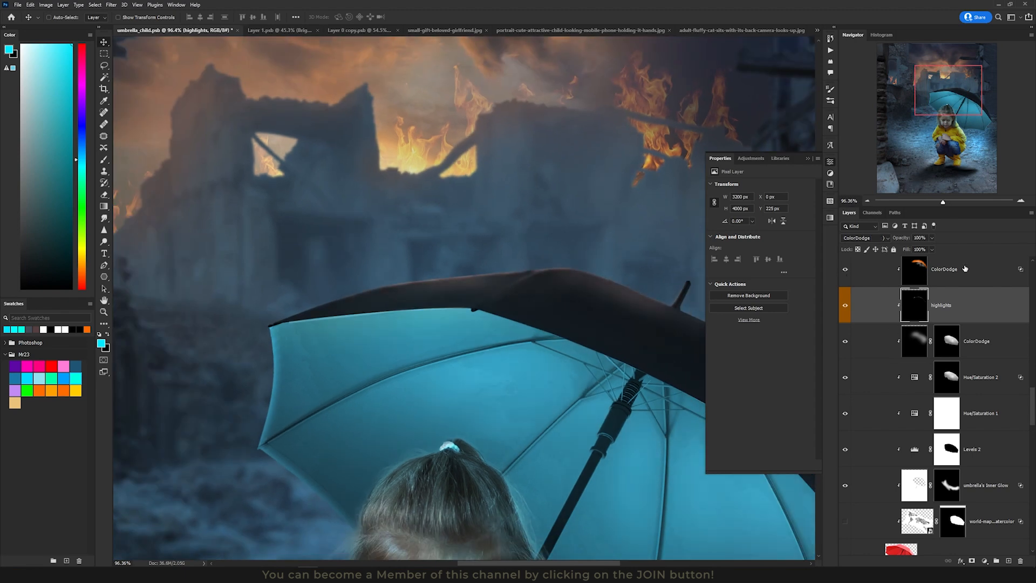
{"action": "left_click_drag", "start_coordinate": [562, 301], "coordinate": [433, 232]}
{"action": "left_click", "coordinate": [843, 276]}
{"action": "left_click", "coordinate": [845, 276]}
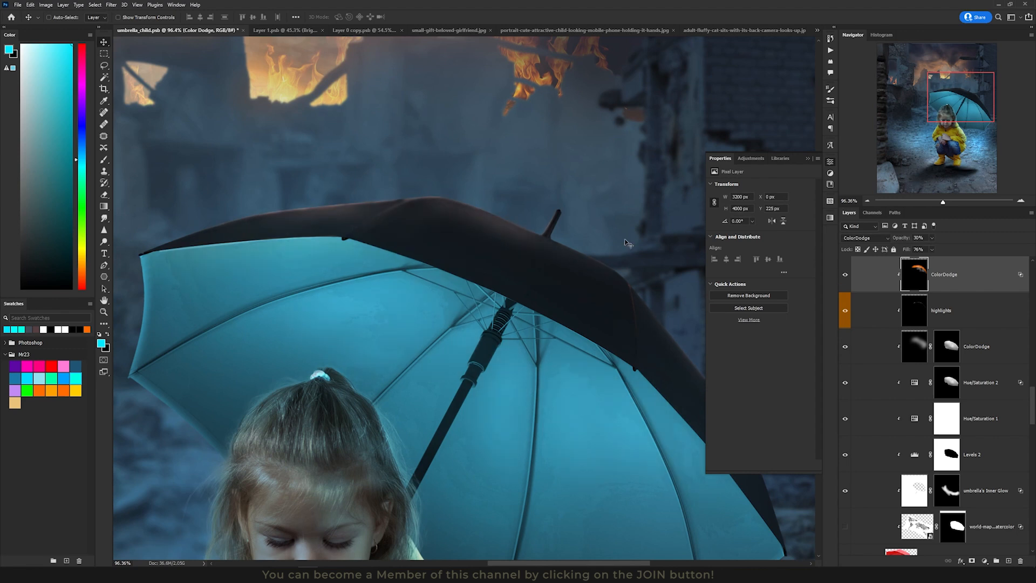
Turn on the world-map watercolor layer inside the umbrella, show its Multiply mode, and compare it with its mask disabled.
{"action": "scroll", "coordinate": [577, 235], "scroll_direction": "down", "scroll_amount": 2}
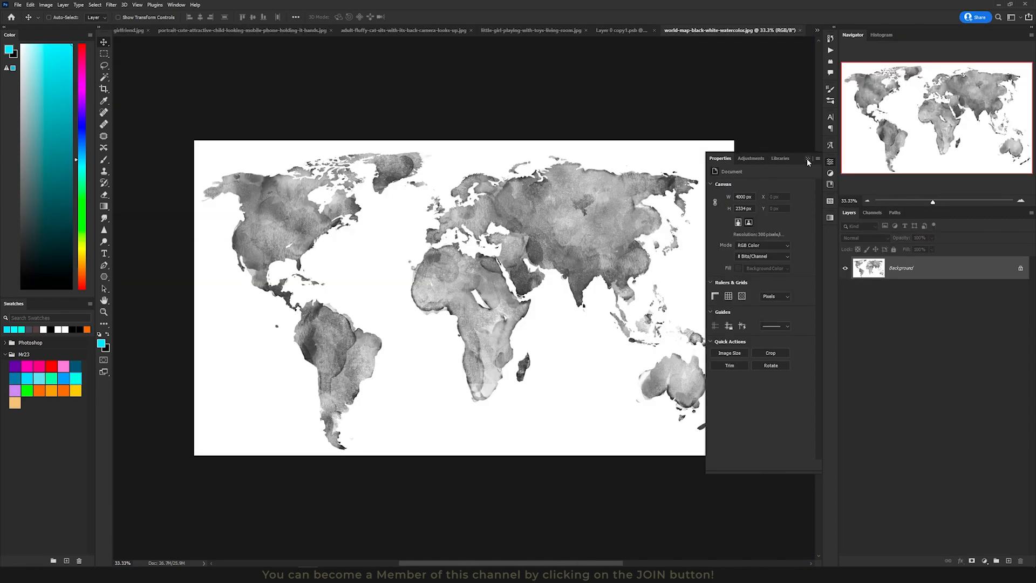
{"action": "left_click", "coordinate": [808, 158]}
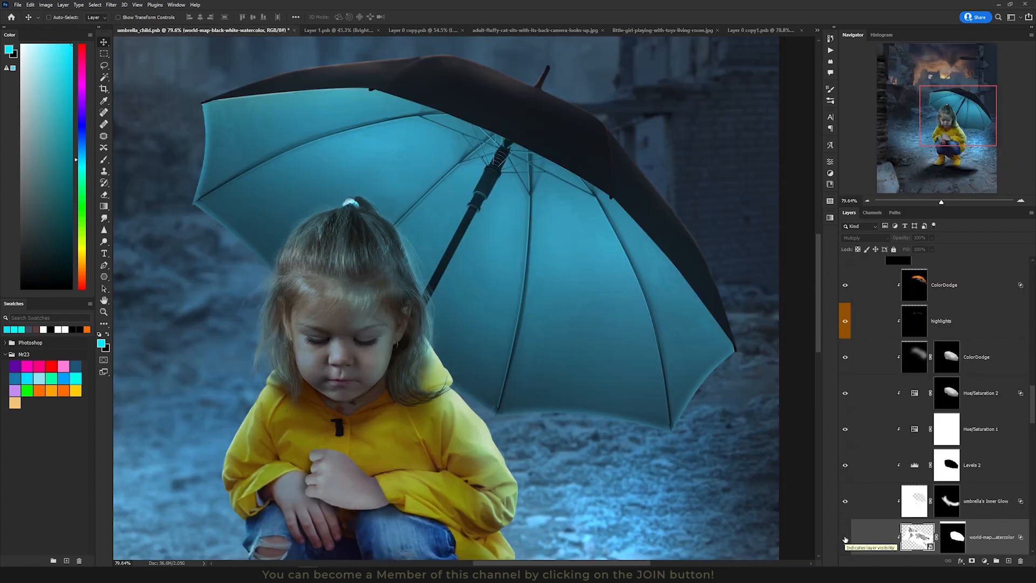
{"action": "left_click", "coordinate": [845, 537]}
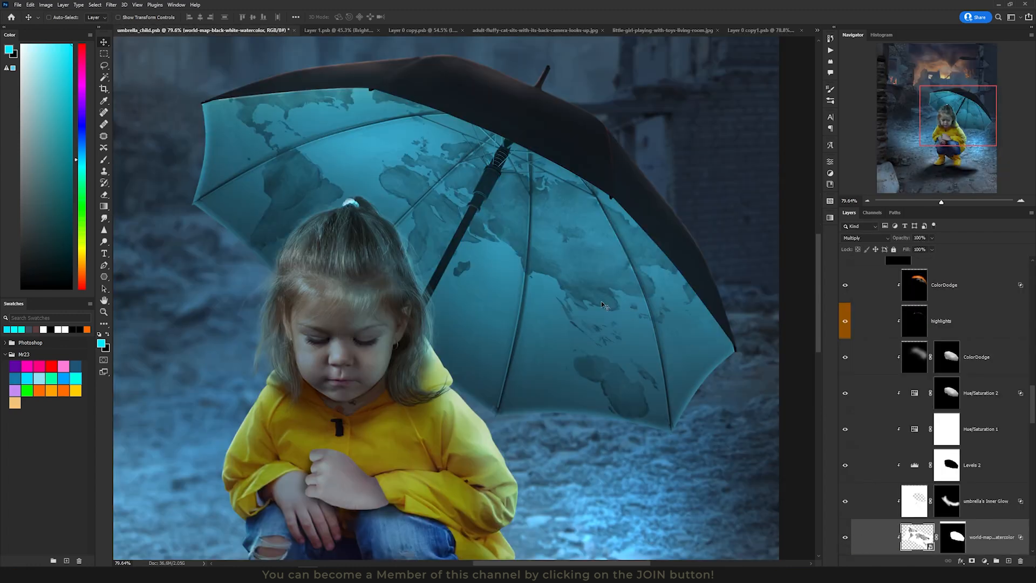
{"action": "left_click", "coordinate": [858, 238]}
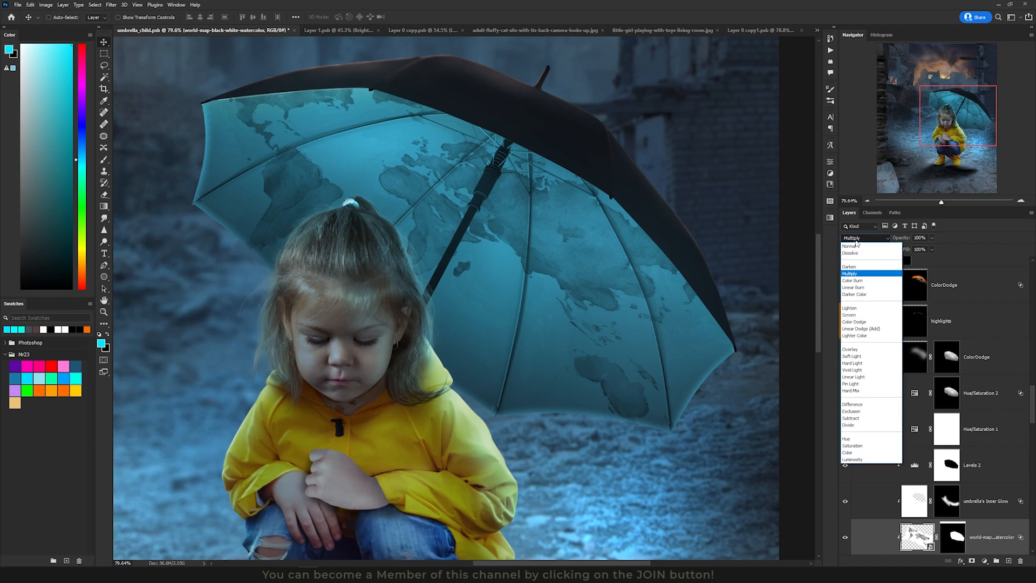
{"action": "left_click", "coordinate": [855, 240]}
{"action": "left_click", "coordinate": [955, 541], "text": "shift"}
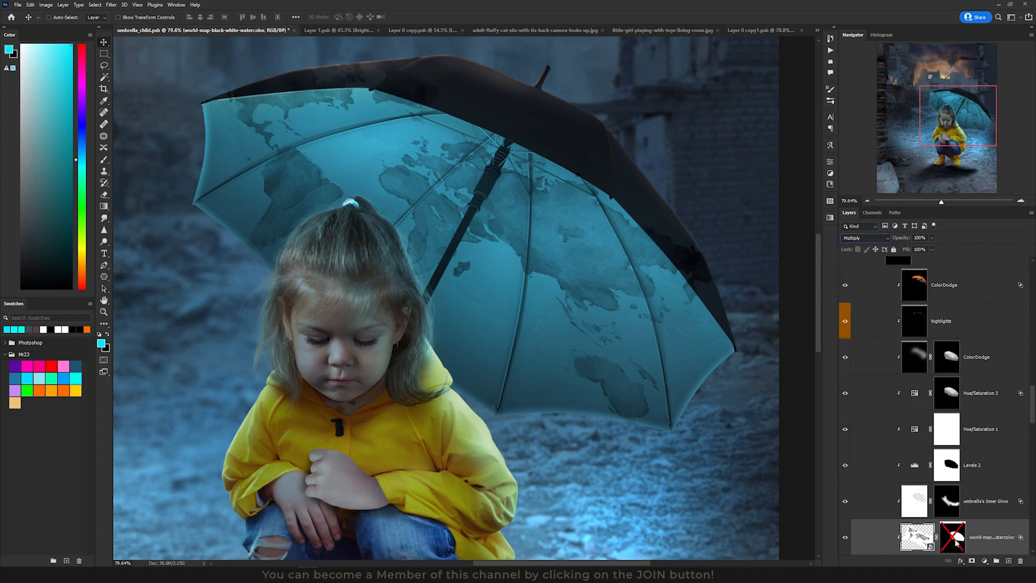
{"action": "left_click", "coordinate": [955, 542], "text": "shift"}
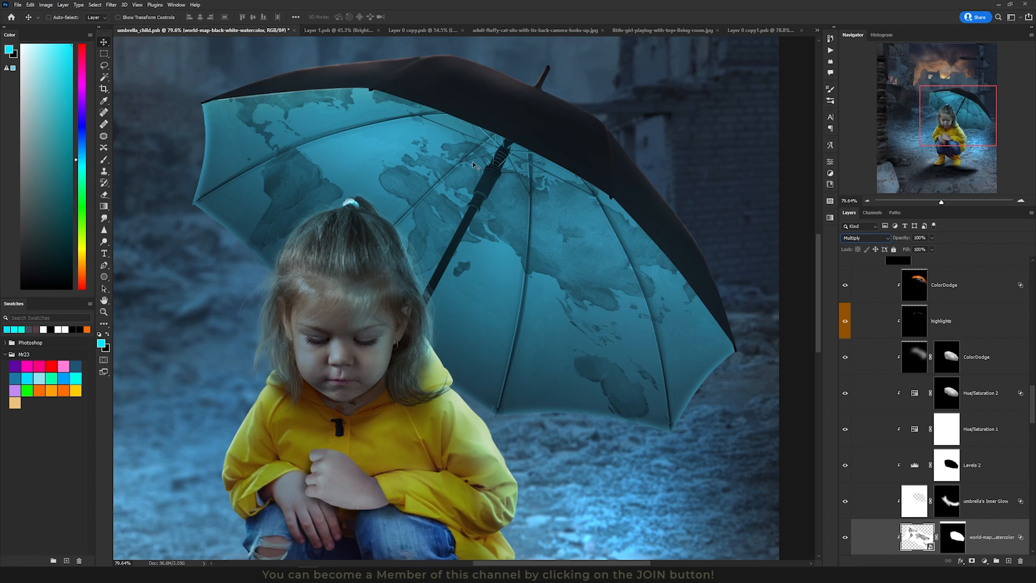
Try warping the world map to reshape its continents near the umbrella's left edge.
{"action": "key", "text": "ctrl+t"}
{"action": "right_click", "coordinate": [522, 247]}
{"action": "left_click", "coordinate": [542, 332]}
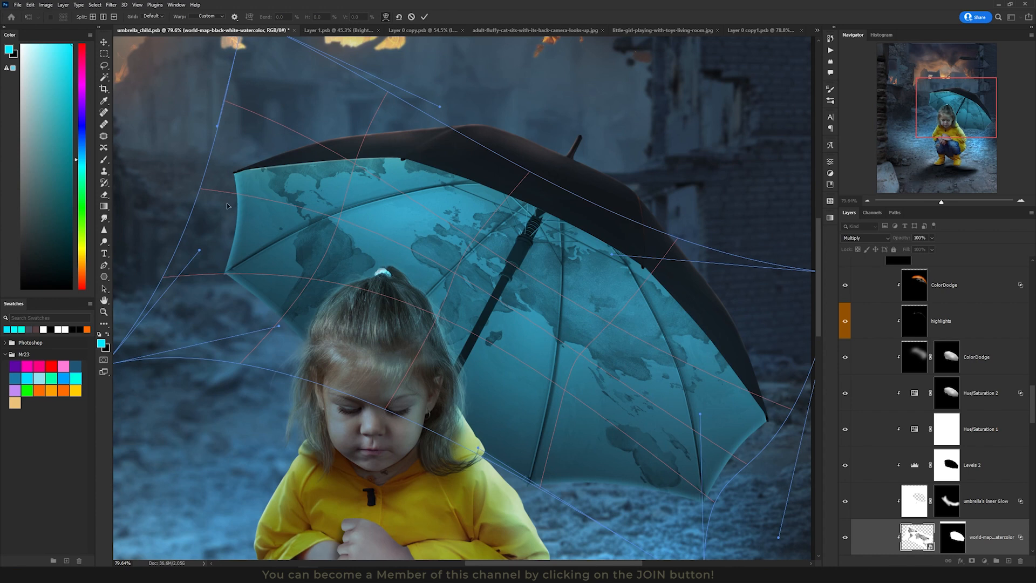
{"action": "left_click_drag", "start_coordinate": [232, 199], "coordinate": [259, 205]}
{"action": "left_click_drag", "start_coordinate": [345, 173], "coordinate": [354, 200]}
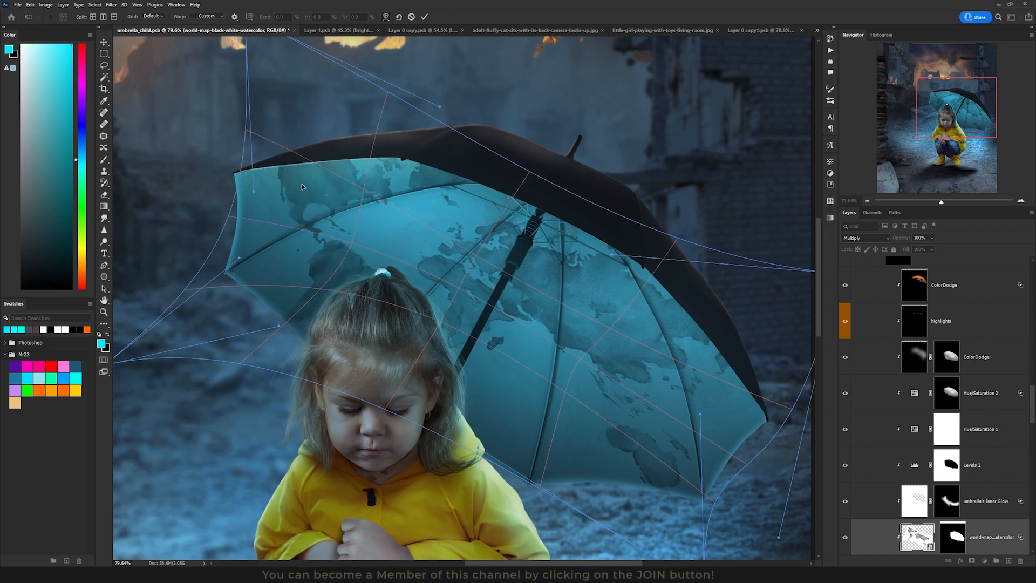
{"action": "key", "text": "Return"}
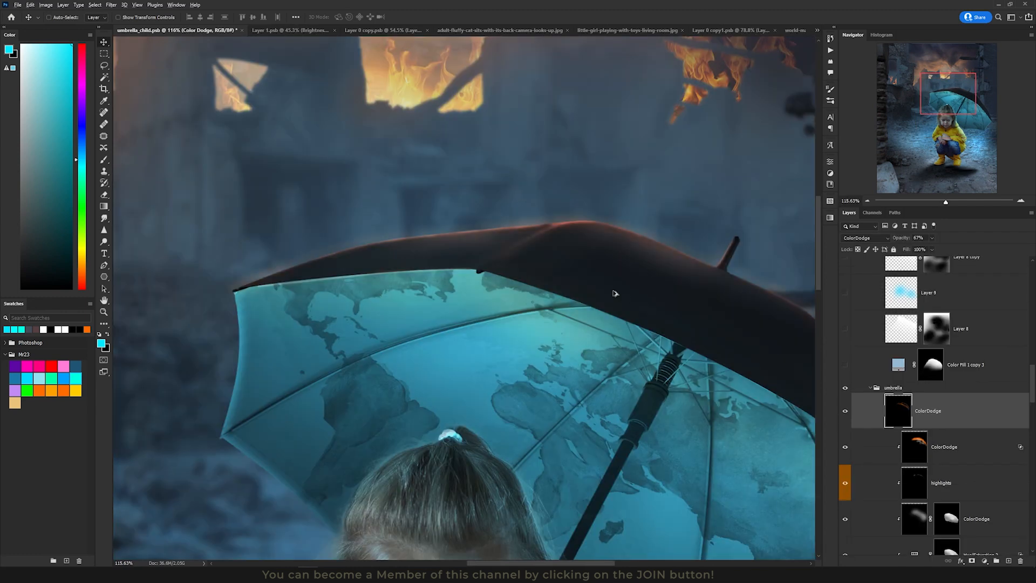
Inspect the umbrella's top edge up close with the topmost ColorDodge layer of the umbrella group hidden and shown.
{"action": "scroll", "coordinate": [614, 293], "scroll_direction": "up", "scroll_amount": 1}
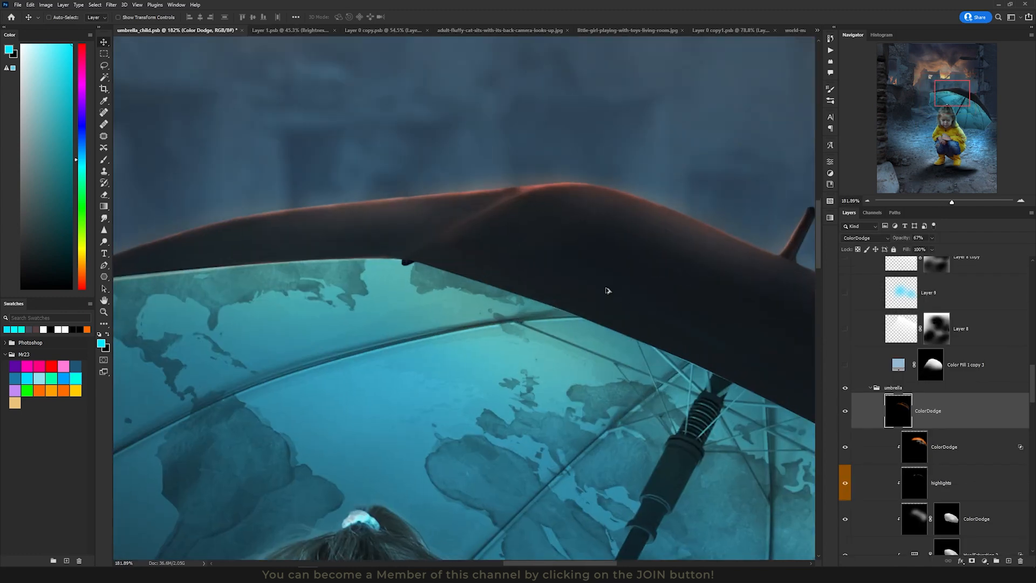
{"action": "scroll", "coordinate": [536, 262], "scroll_direction": "up", "scroll_amount": 1}
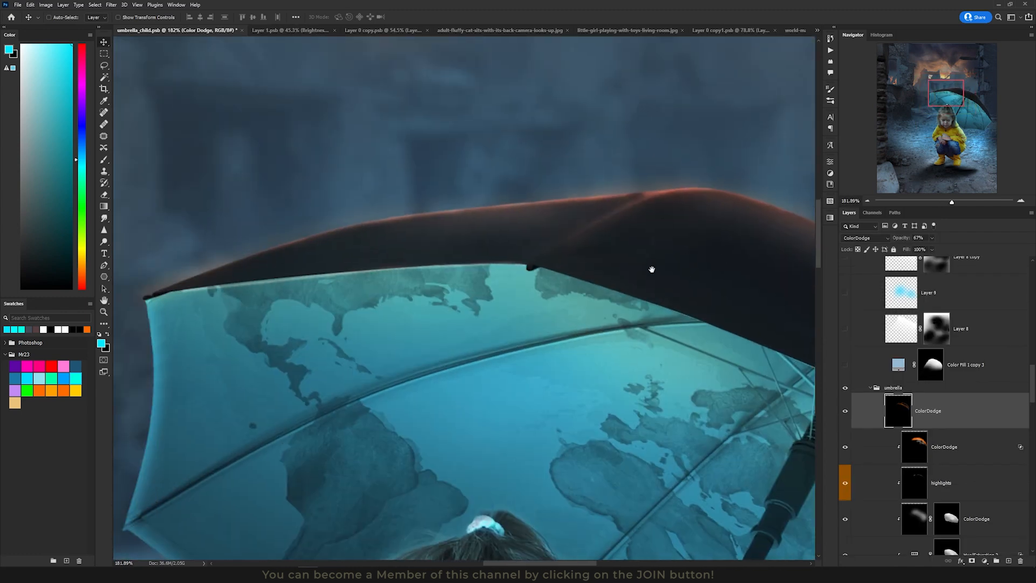
{"action": "left_click", "coordinate": [845, 411]}
{"action": "left_click", "coordinate": [845, 410]}
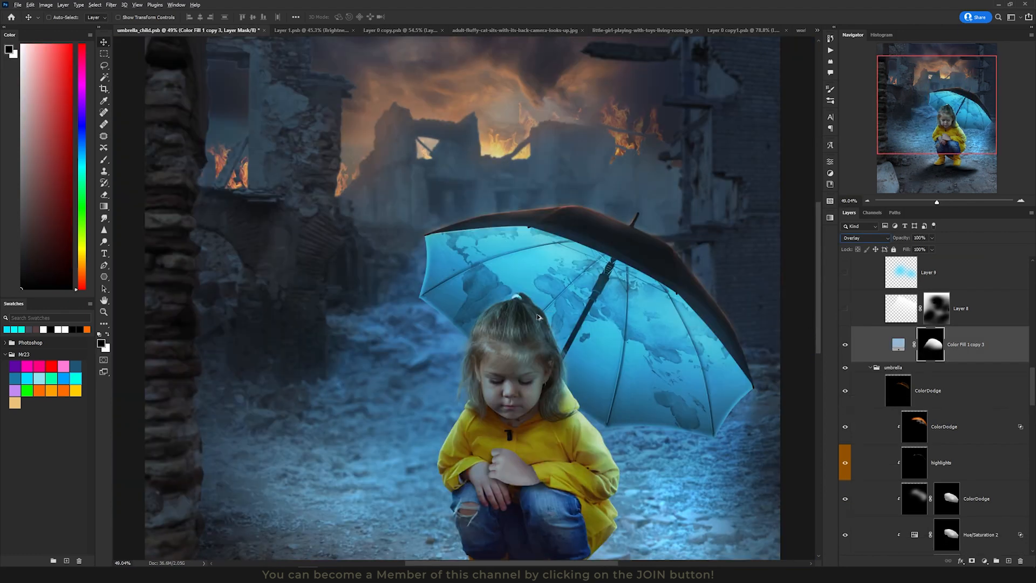
Hide the Color Fill 1 copy 3 layer and outline the area lit beneath the umbrella with a straight-edged lasso selection.
{"action": "left_click_drag", "start_coordinate": [542, 314], "coordinate": [501, 239]}
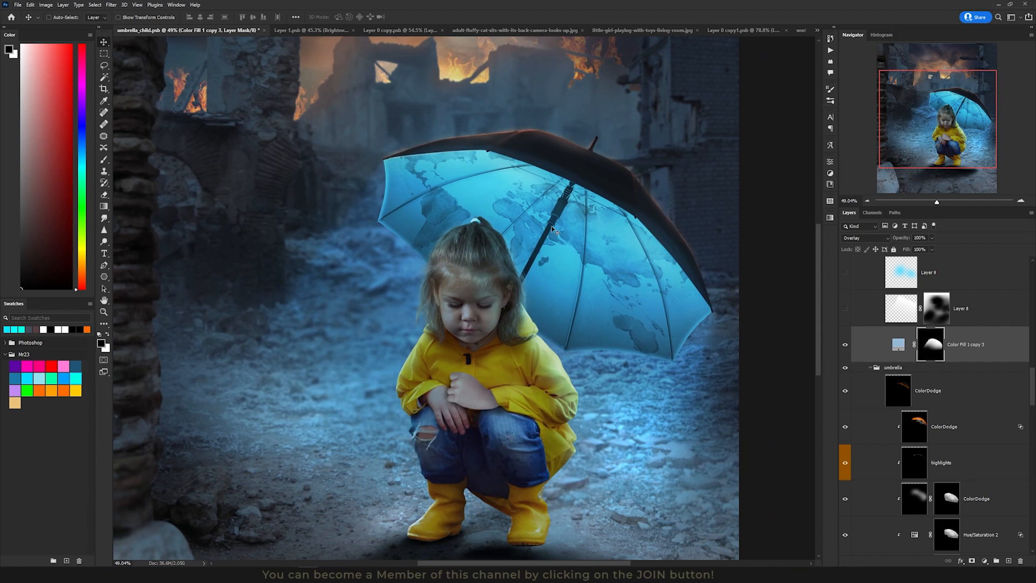
{"action": "left_click", "coordinate": [845, 345]}
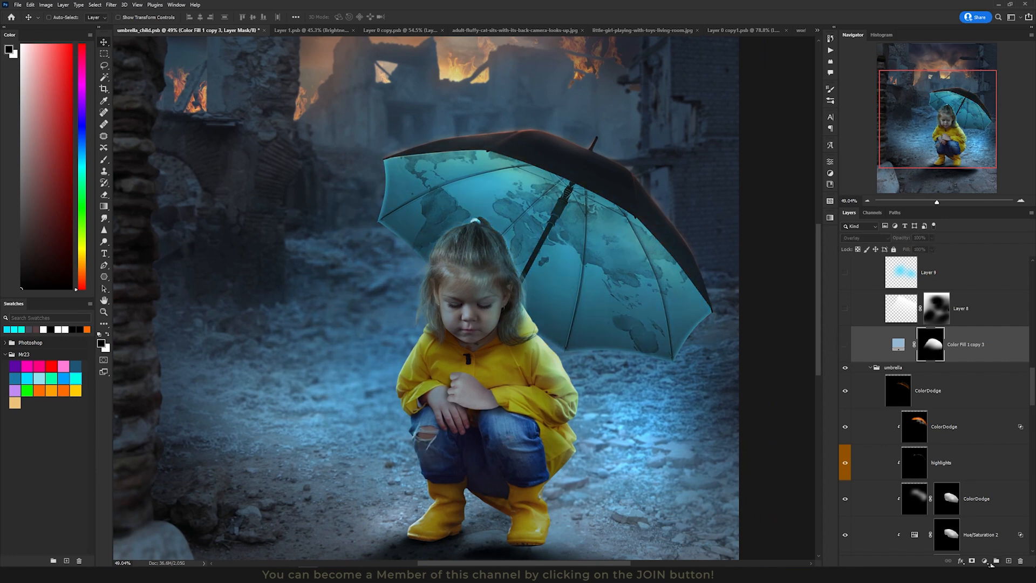
{"action": "key", "text": "l"}
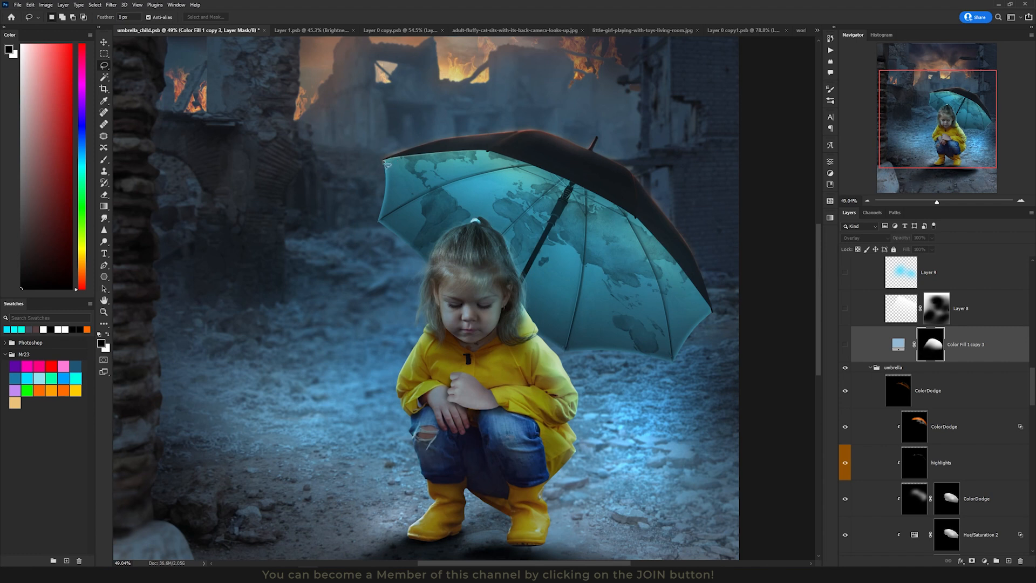
{"action": "left_click", "coordinate": [383, 160]}
{"action": "left_click", "coordinate": [146, 431]}
{"action": "left_click", "coordinate": [308, 512]}
{"action": "left_click", "coordinate": [605, 526]}
{"action": "left_click", "coordinate": [686, 411]}
{"action": "left_click", "coordinate": [712, 189]}
Fill the selected light area with a Solid Color layer in 00d2ff and set its blend mode to Overlay.
{"action": "left_click", "coordinate": [984, 561]}
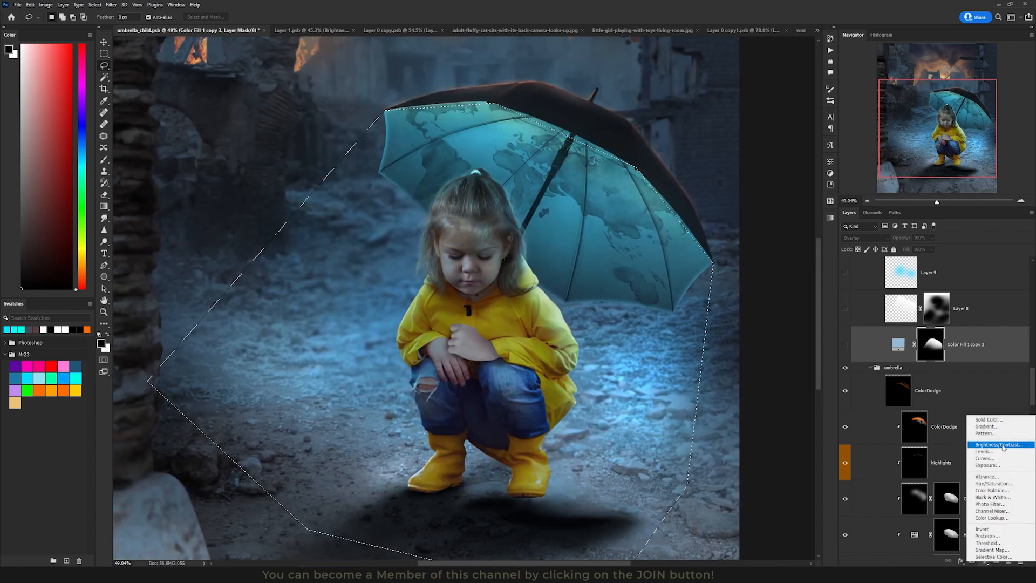
{"action": "left_click", "coordinate": [989, 419]}
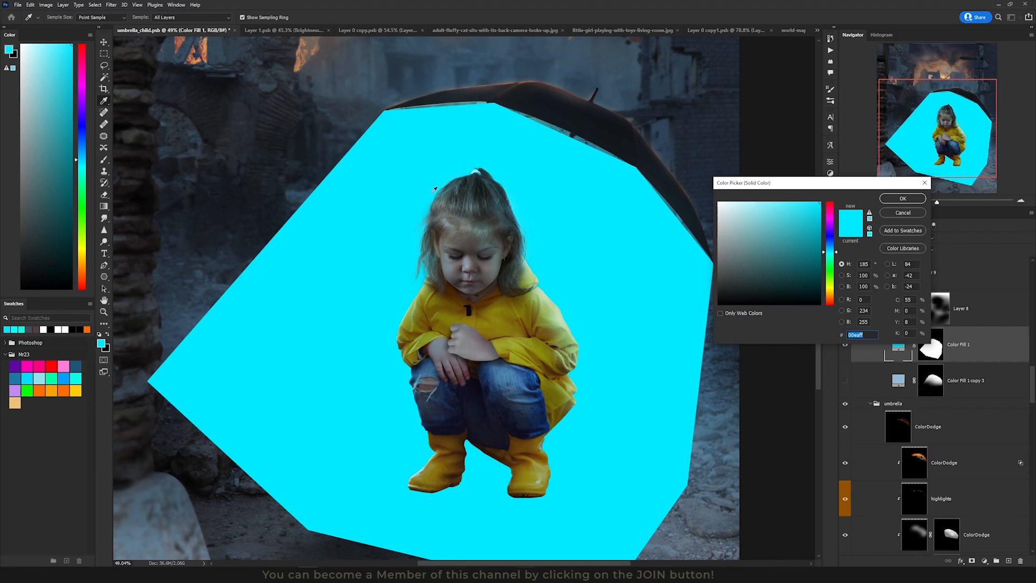
{"action": "left_click_drag", "start_coordinate": [826, 254], "coordinate": [827, 250]}
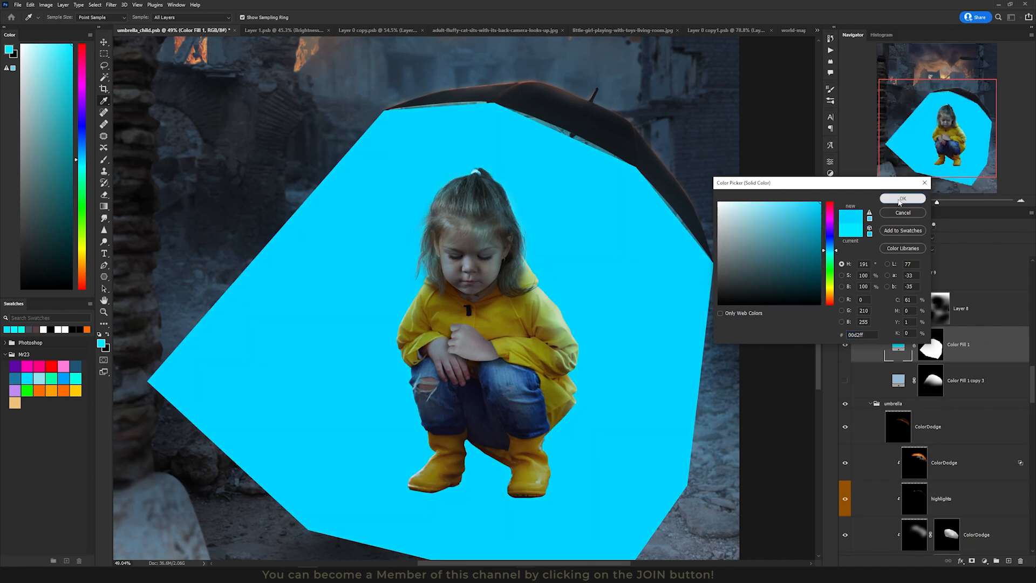
{"action": "left_click", "coordinate": [903, 199]}
{"action": "left_click", "coordinate": [866, 238]}
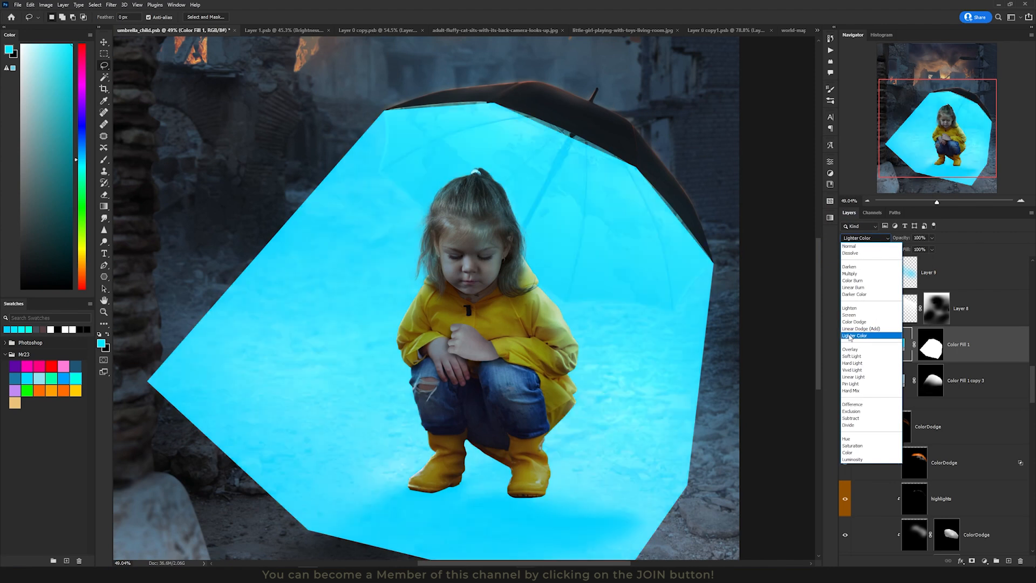
{"action": "left_click", "coordinate": [850, 349]}
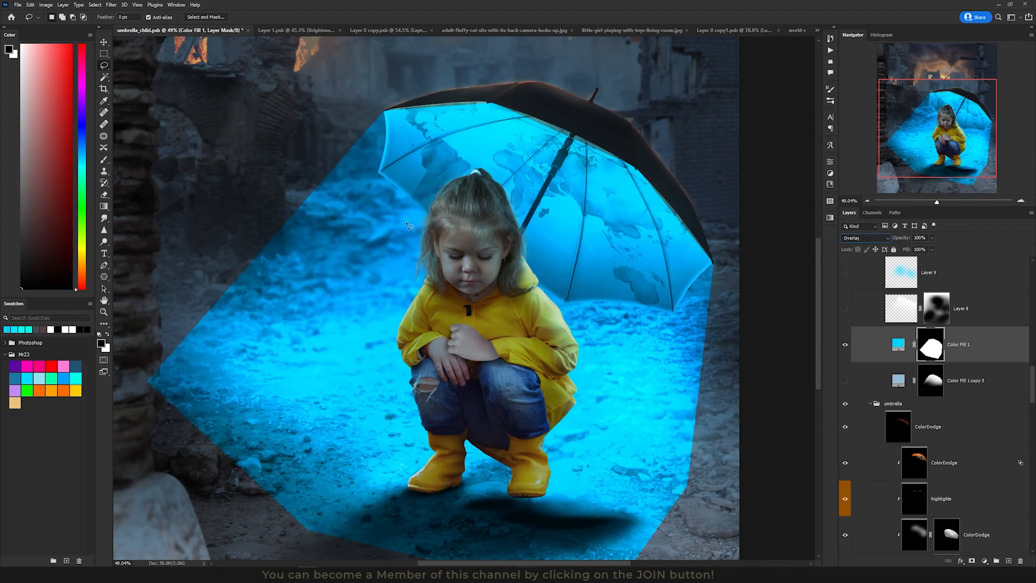
Enlarge the brush to 762 with 9% flow and brush along the new fill layer's mask to soften the light's edges.
{"action": "left_click", "coordinate": [105, 160]}
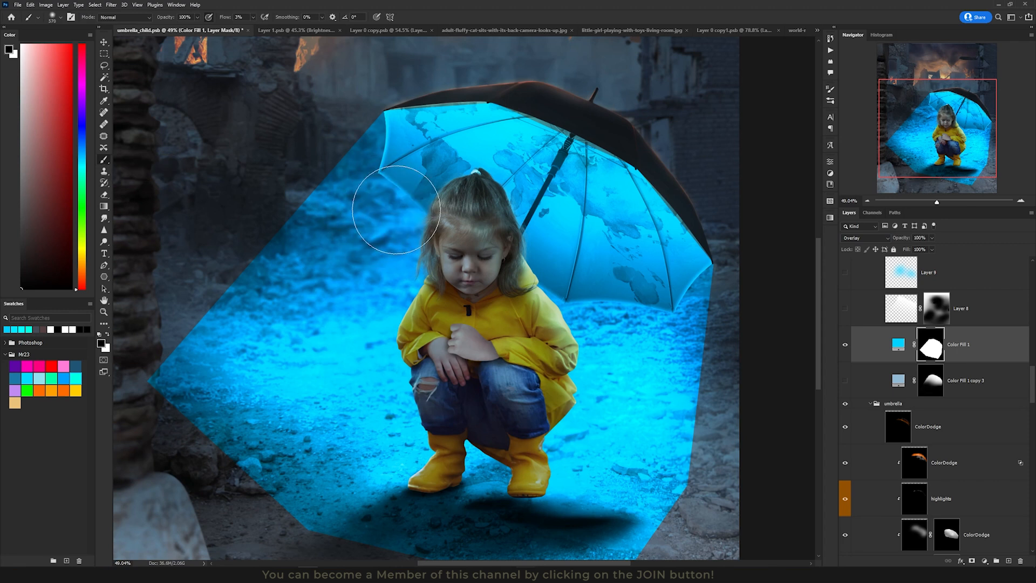
{"action": "right_click", "coordinate": [395, 209]}
{"action": "left_click", "coordinate": [418, 244]}
{"action": "left_click", "coordinate": [420, 2]}
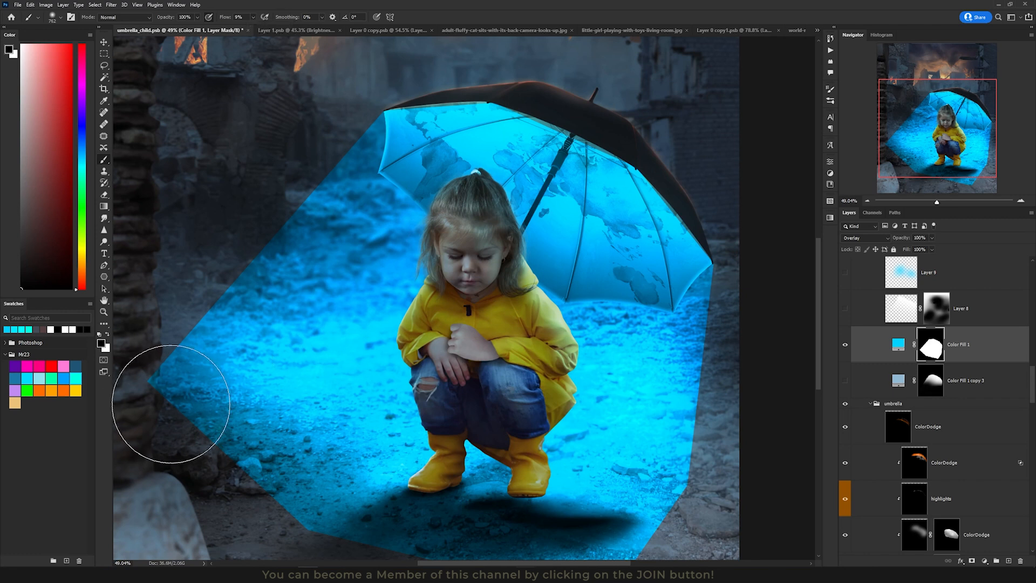
{"action": "mouse_move", "coordinate": [211, 274]}
{"action": "left_mouse_down"}
{"action": "mouse_move", "coordinate": [180, 203]}
{"action": "mouse_move", "coordinate": [161, 296]}
{"action": "mouse_move", "coordinate": [184, 430]}
{"action": "mouse_move", "coordinate": [428, 531]}
{"action": "mouse_move", "coordinate": [150, 458]}
{"action": "mouse_move", "coordinate": [486, 527]}
{"action": "mouse_move", "coordinate": [756, 409]}
{"action": "mouse_move", "coordinate": [704, 389]}
{"action": "mouse_move", "coordinate": [685, 470]}
{"action": "left_mouse_up"}
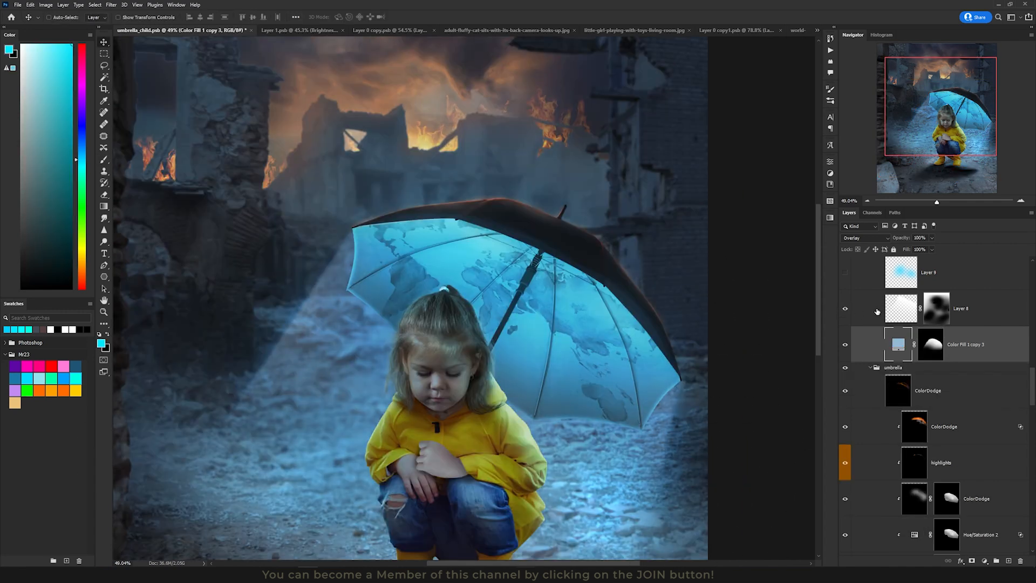
Select Layer 8 to show its ColorDodge mode, and turn on the cyan Layer 9 above it.
{"action": "left_click", "coordinate": [901, 309]}
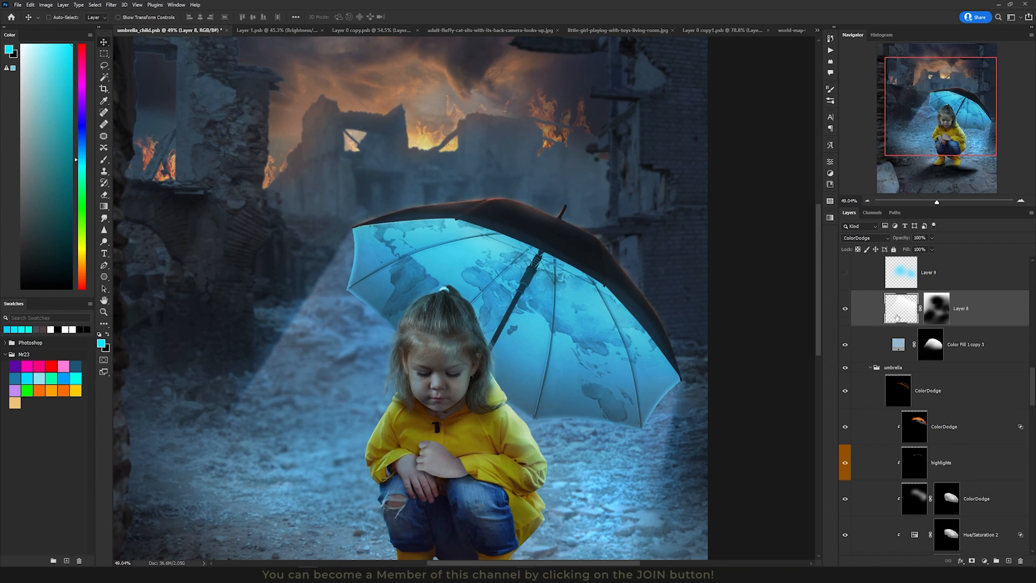
{"action": "scroll", "coordinate": [889, 309], "scroll_direction": "up", "scroll_amount": 1}
{"action": "left_click", "coordinate": [854, 318]}
{"action": "left_click", "coordinate": [845, 317]}
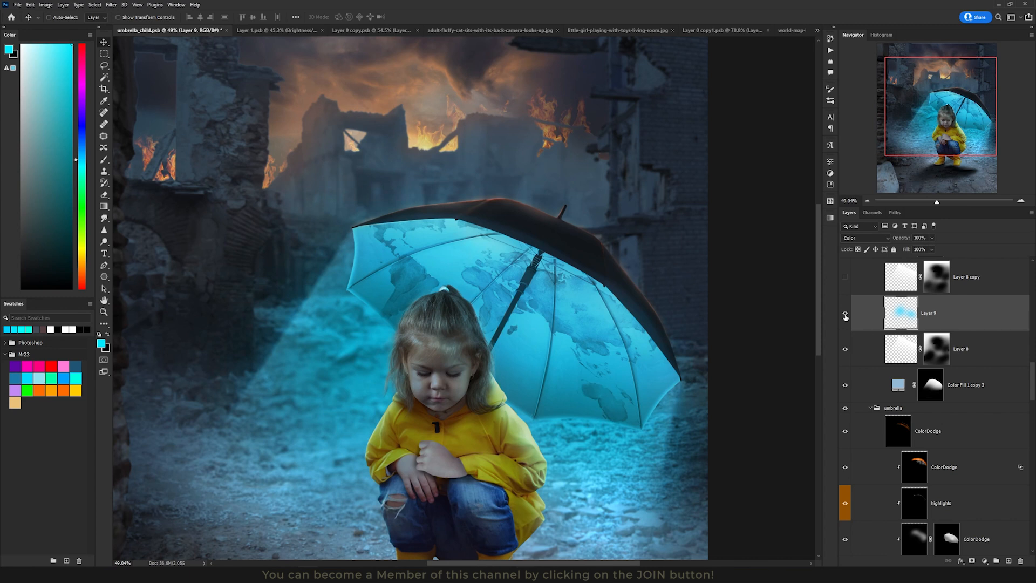
Compare Layer 9 in Normal mode and restore its blend mode to Color.
{"action": "left_click", "coordinate": [869, 238]}
{"action": "left_click", "coordinate": [861, 246]}
{"action": "left_click_drag", "start_coordinate": [692, 334], "coordinate": [520, 181]}
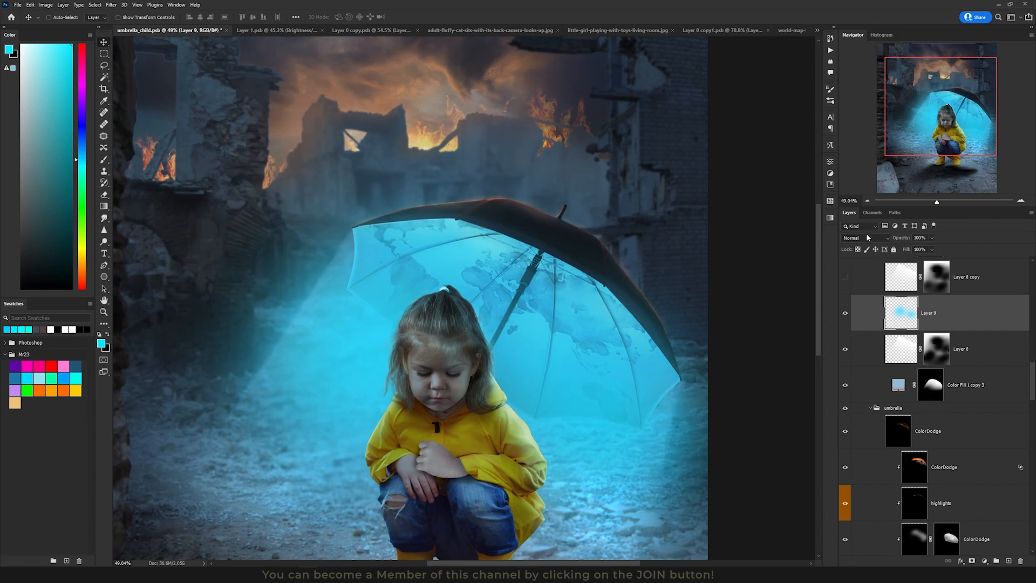
{"action": "left_click", "coordinate": [868, 238]}
{"action": "left_click", "coordinate": [852, 453]}
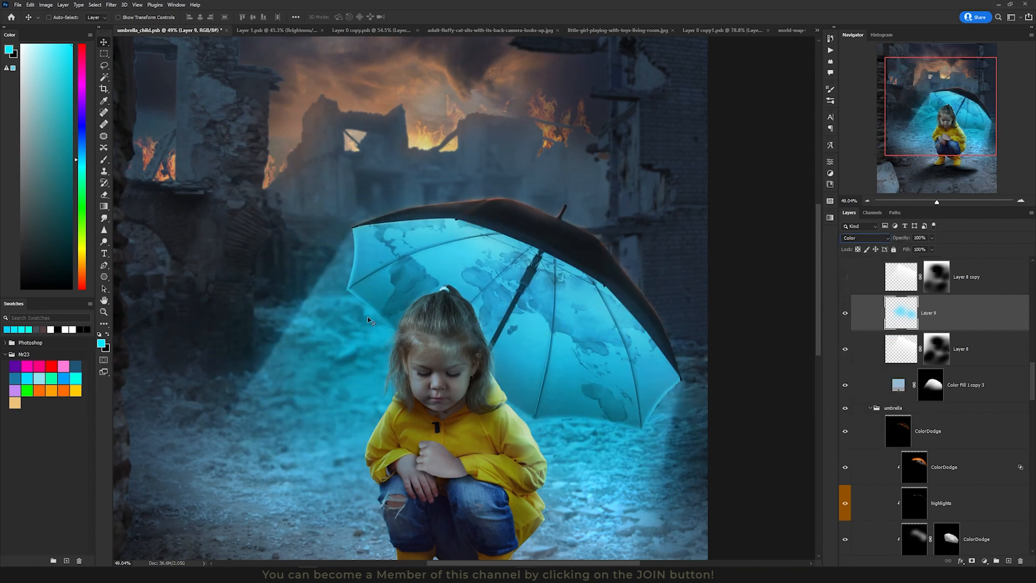
{"action": "left_click_drag", "start_coordinate": [520, 319], "coordinate": [511, 340]}
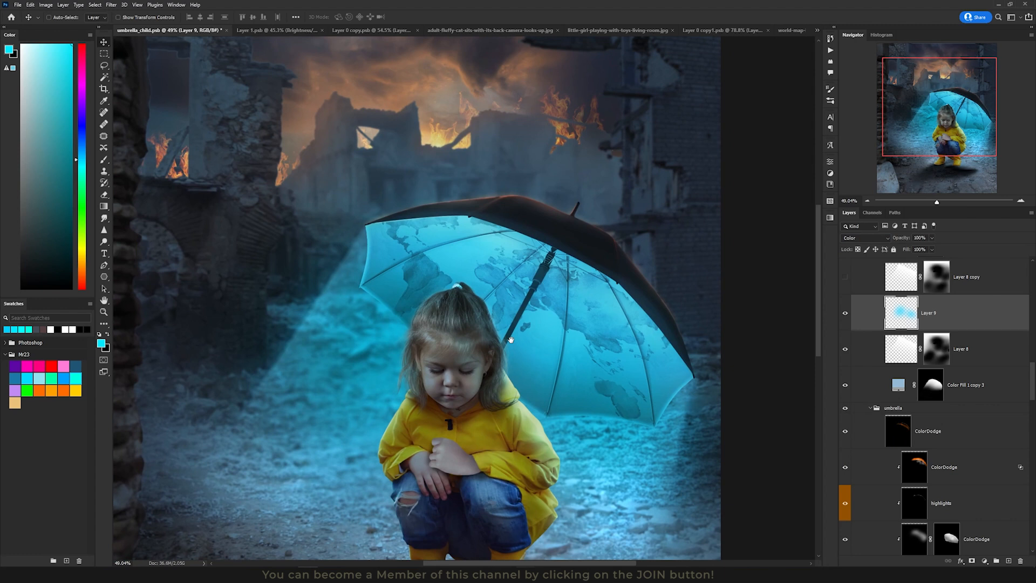
Turn on the Layer 8 copy layer and select it to examine the light beneath the umbrella.
{"action": "scroll", "coordinate": [939, 350], "scroll_direction": "up", "scroll_amount": 2}
{"action": "left_click", "coordinate": [961, 400]}
{"action": "left_click_drag", "start_coordinate": [520, 318], "coordinate": [480, 259]}
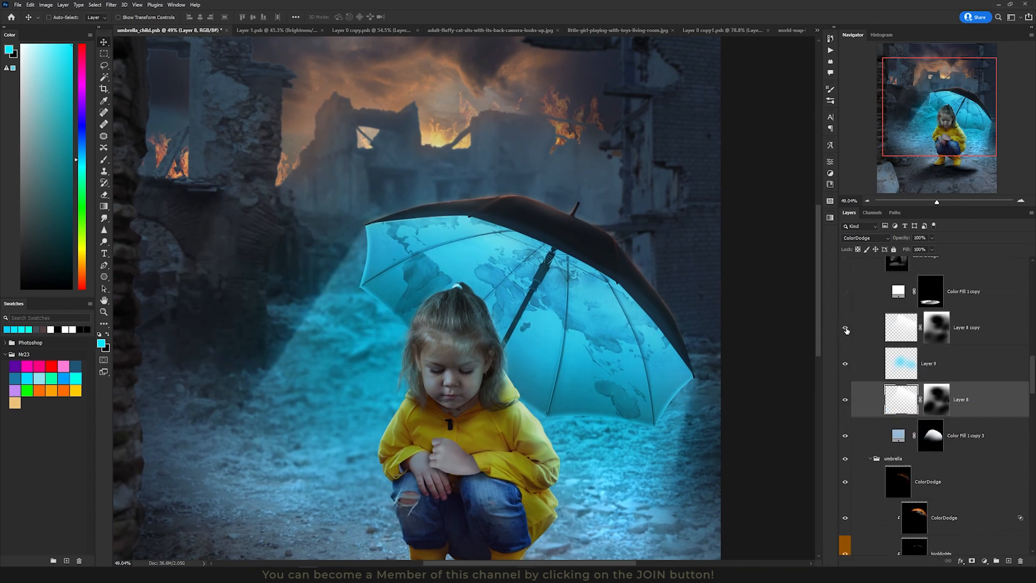
{"action": "left_click", "coordinate": [846, 328]}
{"action": "left_click", "coordinate": [969, 330]}
{"action": "scroll", "coordinate": [581, 353], "scroll_direction": "up", "scroll_amount": 1}
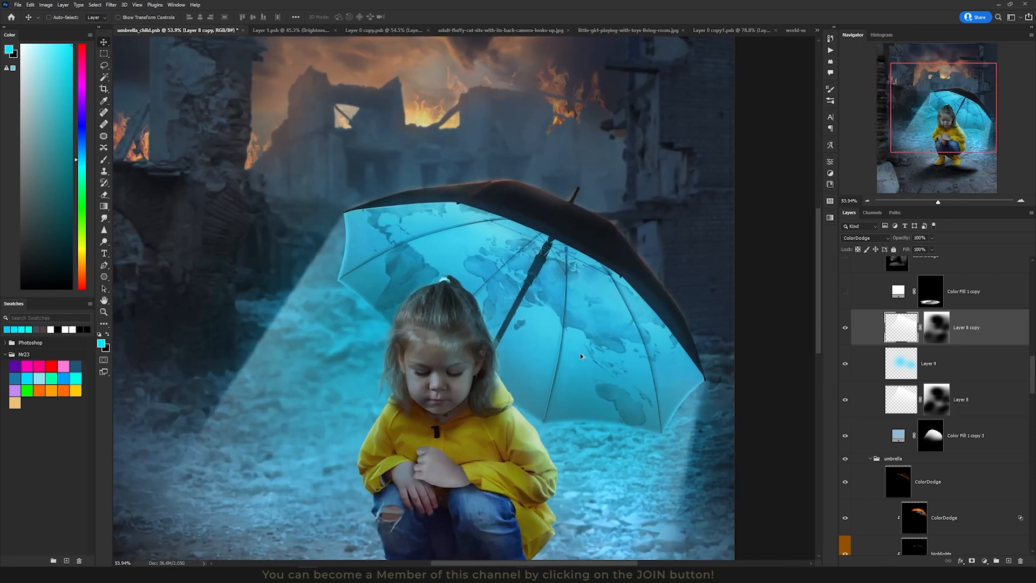
{"action": "scroll", "coordinate": [920, 308], "scroll_direction": "up", "scroll_amount": 1}
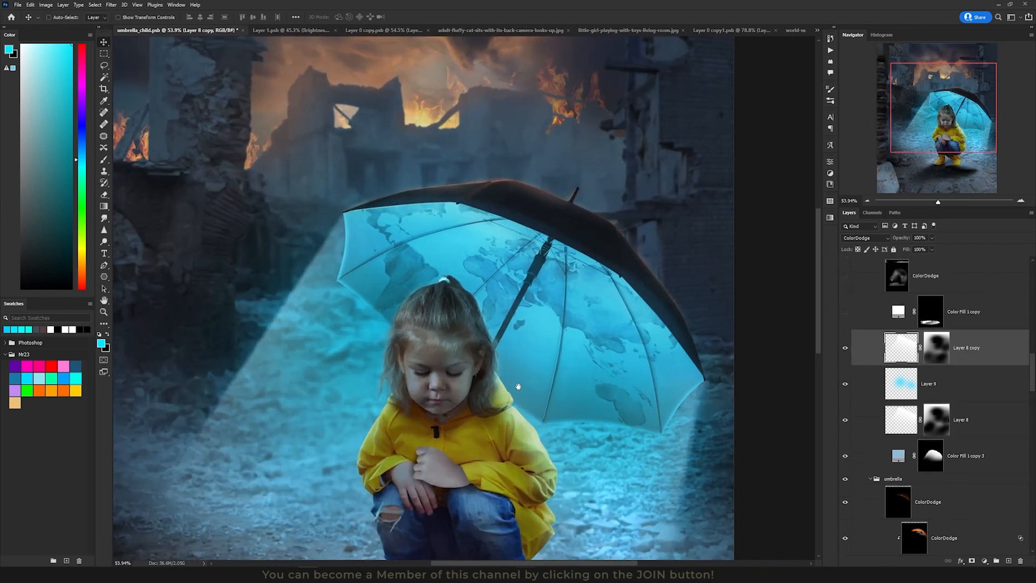
Turn on the Color Fill 1 copy layer and inspect the light on the ground around the girl's boots.
{"action": "left_click_drag", "start_coordinate": [507, 427], "coordinate": [564, 157]}
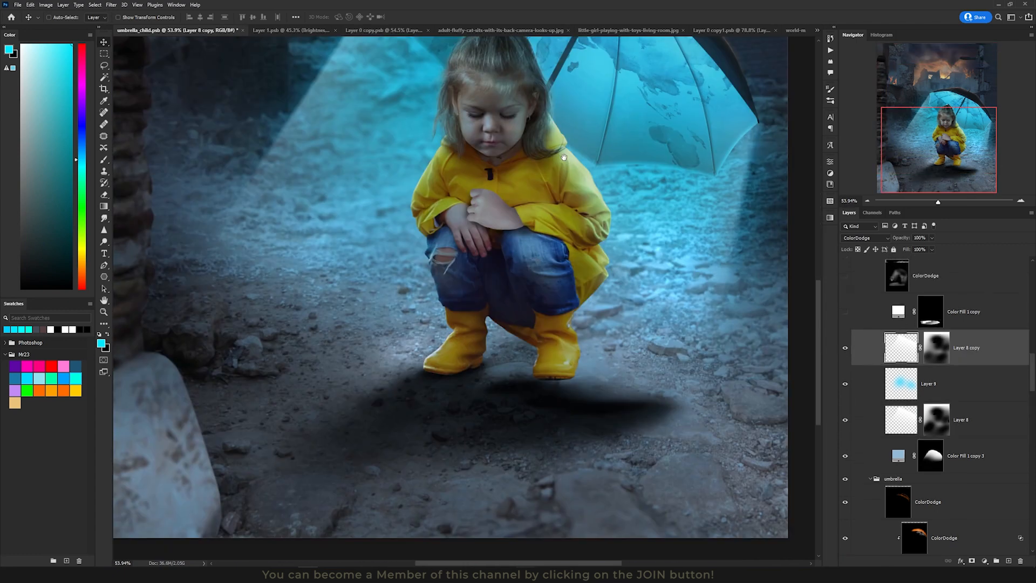
{"action": "left_click", "coordinate": [845, 313]}
{"action": "left_click_drag", "start_coordinate": [537, 218], "coordinate": [527, 277]}
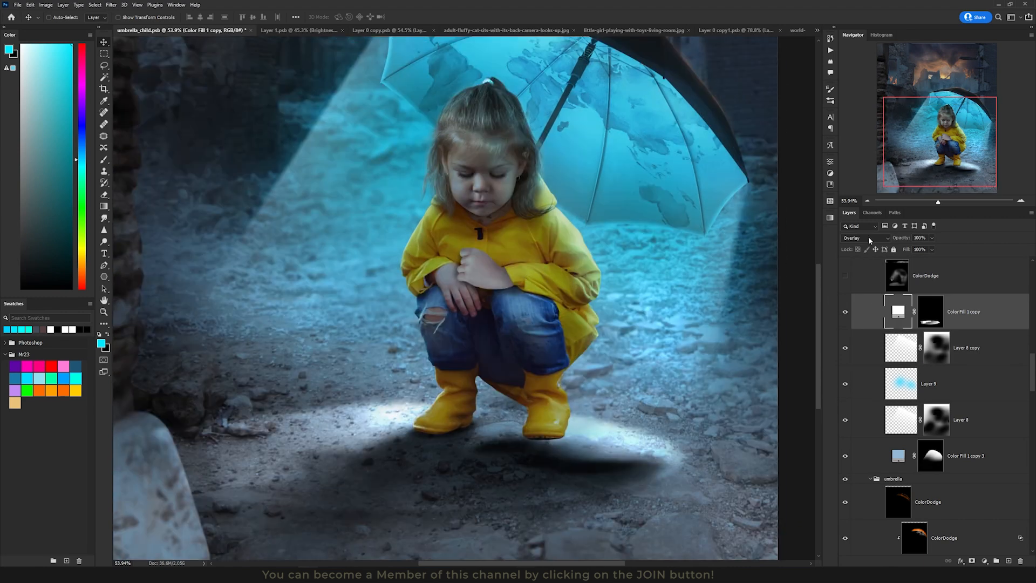
{"action": "scroll", "coordinate": [904, 384], "scroll_direction": "up", "scroll_amount": 2}
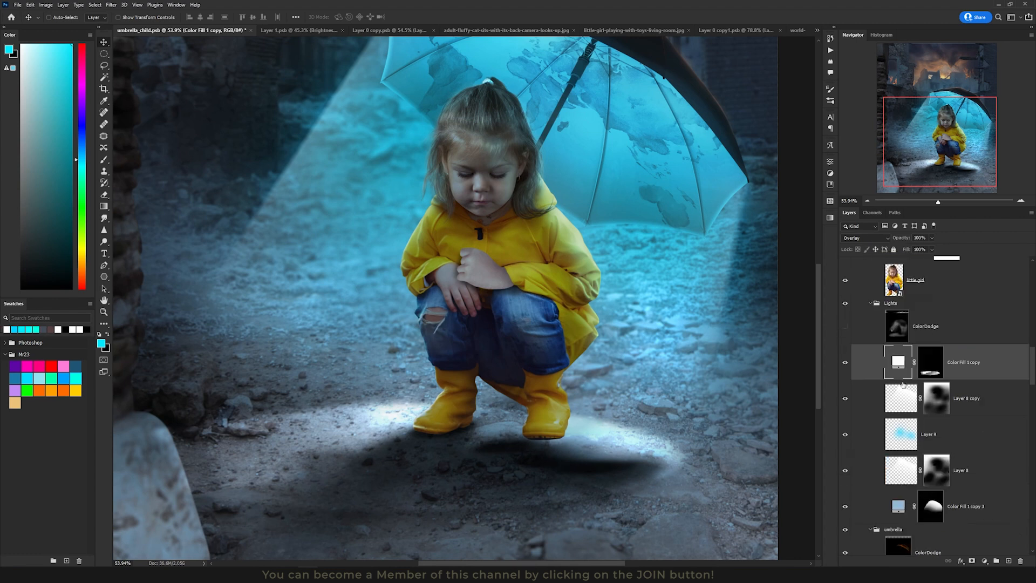
{"action": "left_click_drag", "start_coordinate": [663, 200], "coordinate": [651, 256]}
Turn on the ColorDodge layer in the Lights group and compare the glow with the layer hidden and shown.
{"action": "left_click", "coordinate": [855, 323]}
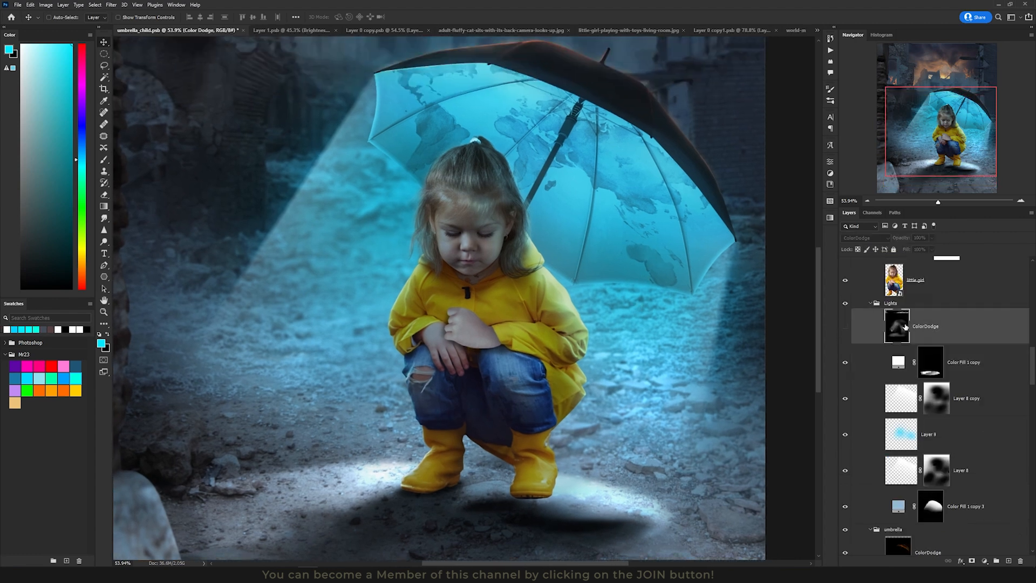
{"action": "left_click", "coordinate": [846, 327]}
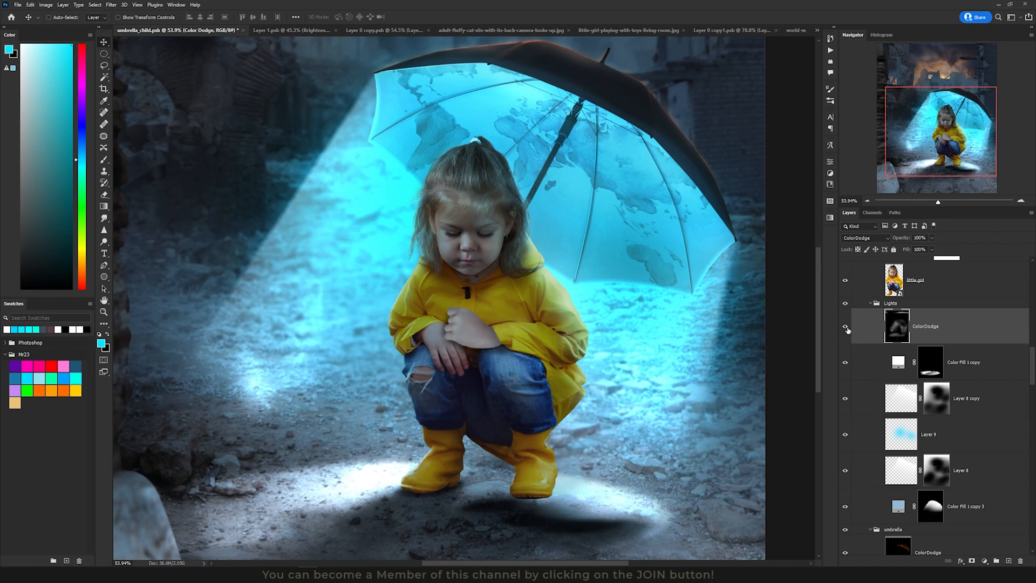
{"action": "left_click", "coordinate": [846, 327]}
{"action": "left_click", "coordinate": [846, 327]}
{"action": "left_click", "coordinate": [845, 327]}
{"action": "left_click", "coordinate": [845, 328]}
{"action": "left_click", "coordinate": [846, 328]}
{"action": "left_click", "coordinate": [845, 328]}
Examine the lit scene as a whole, and the glow around the girl and the umbrella up close.
{"action": "key", "text": "ctrl+0"}
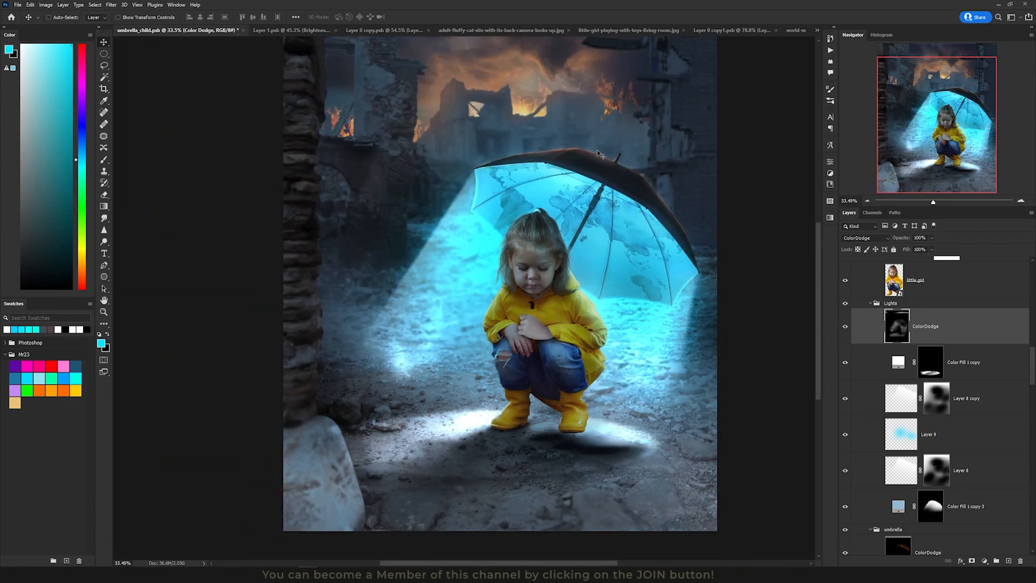
{"action": "scroll", "coordinate": [575, 264], "scroll_direction": "up", "scroll_amount": 2}
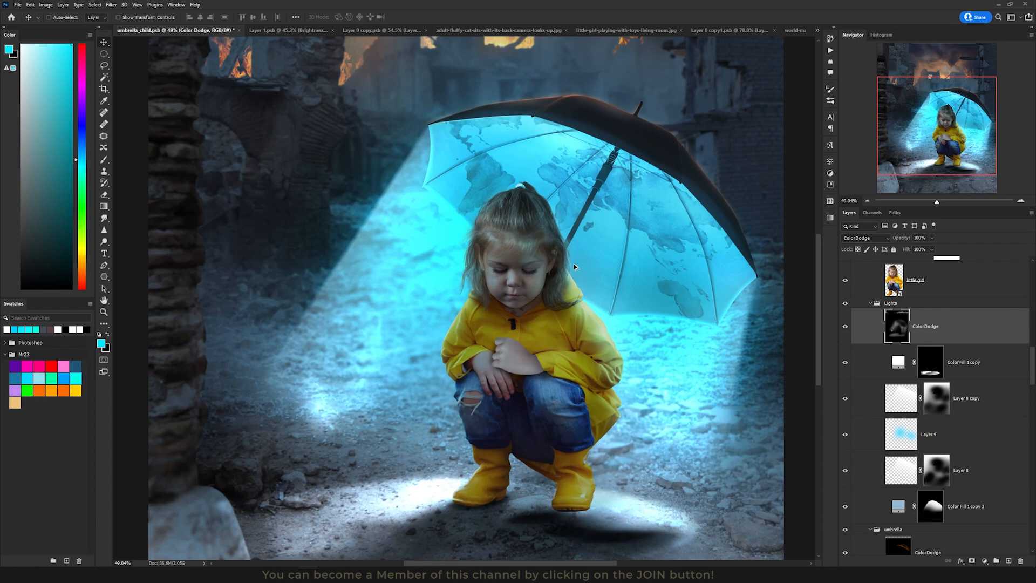
{"action": "scroll", "coordinate": [411, 234], "scroll_direction": "up", "scroll_amount": 3}
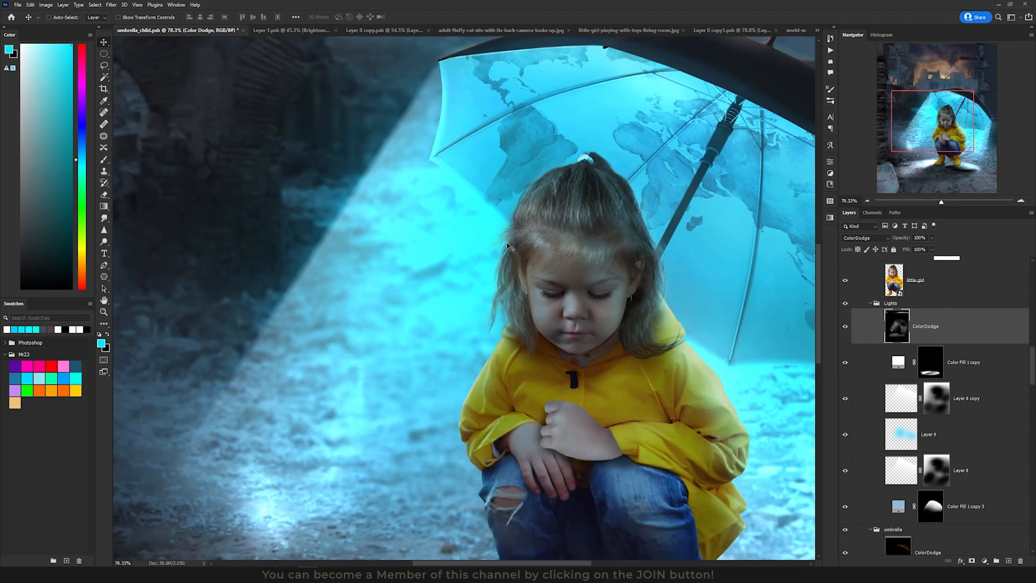
{"action": "left_click_drag", "start_coordinate": [507, 242], "coordinate": [637, 260]}
{"action": "left_click_drag", "start_coordinate": [527, 323], "coordinate": [381, 250]}
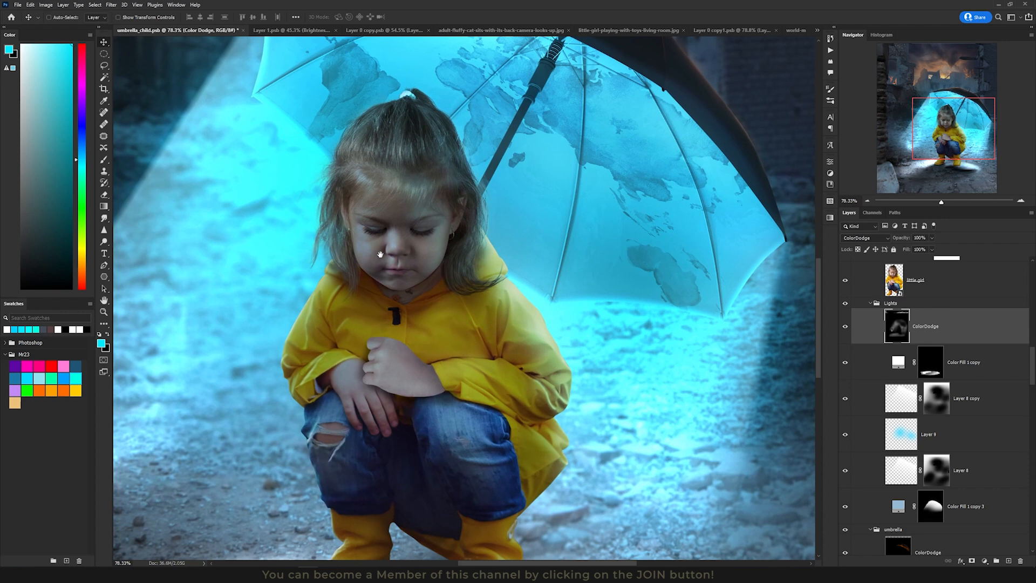
{"action": "scroll", "coordinate": [566, 322], "scroll_direction": "down", "scroll_amount": 5}
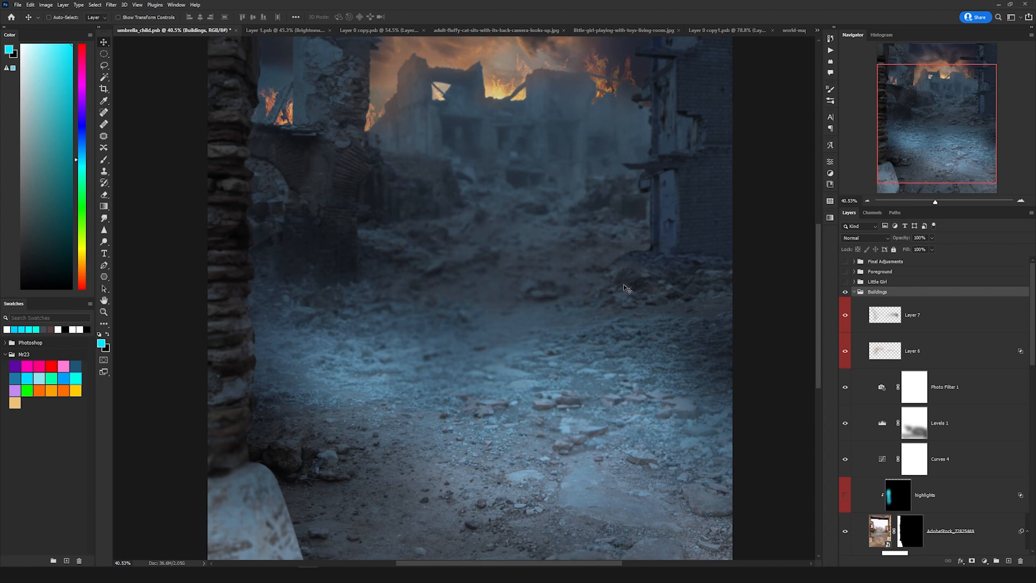
Select Layer 7 in the Buildings group and stamp all visible layers into a new merged layer.
{"action": "left_click_drag", "start_coordinate": [626, 289], "coordinate": [557, 336]}
{"action": "left_click", "coordinate": [857, 314]}
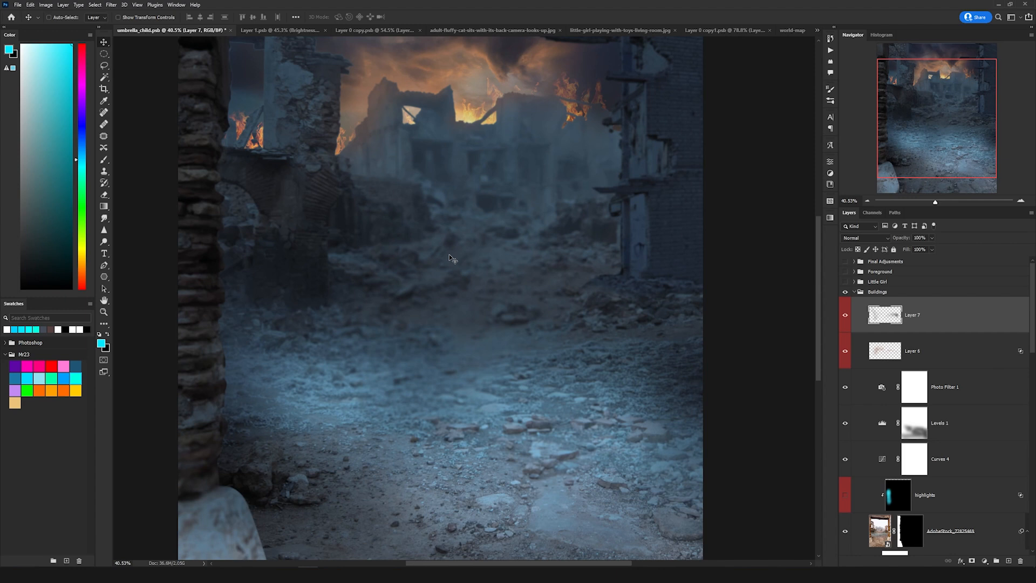
{"action": "key", "text": "ctrl+alt+shift+e"}
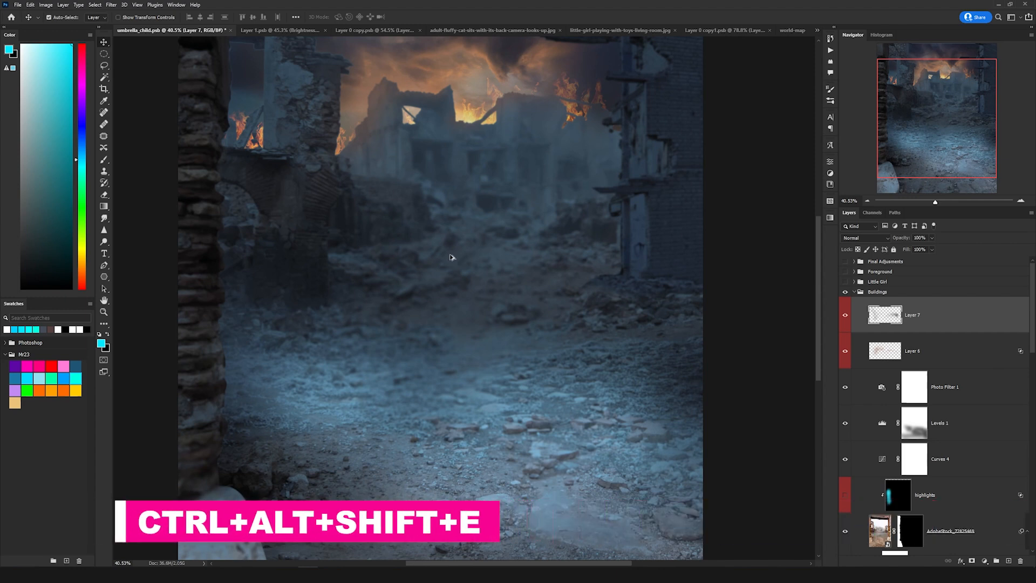
Move the merged layer down to just above the AdobeStock_72825469 copy layer and convert it to a Smart Object.
{"action": "mouse_move", "coordinate": [470, 310]}
{"action": "left_mouse_down"}
{"action": "mouse_move", "coordinate": [573, 294]}
{"action": "mouse_move", "coordinate": [432, 303]}
{"action": "mouse_move", "coordinate": [471, 313]}
{"action": "left_mouse_up"}
{"action": "left_click_drag", "start_coordinate": [961, 329], "coordinate": [945, 373]}
{"action": "right_click", "coordinate": [924, 355]}
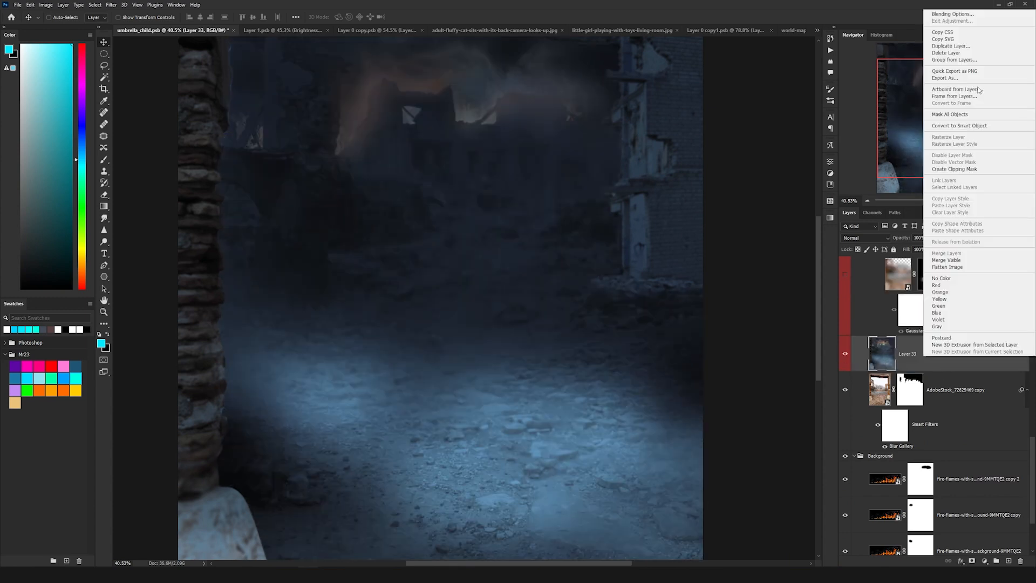
{"action": "left_click", "coordinate": [974, 125]}
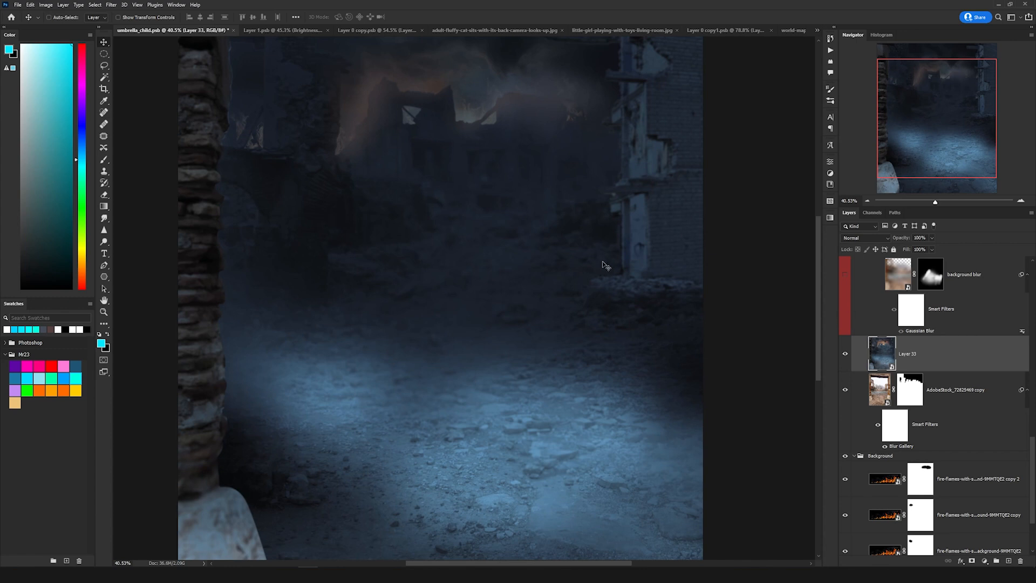
Blur the merged Smart Object with a Gaussian Blur of 47 pixels radius.
{"action": "left_click", "coordinate": [117, 6]}
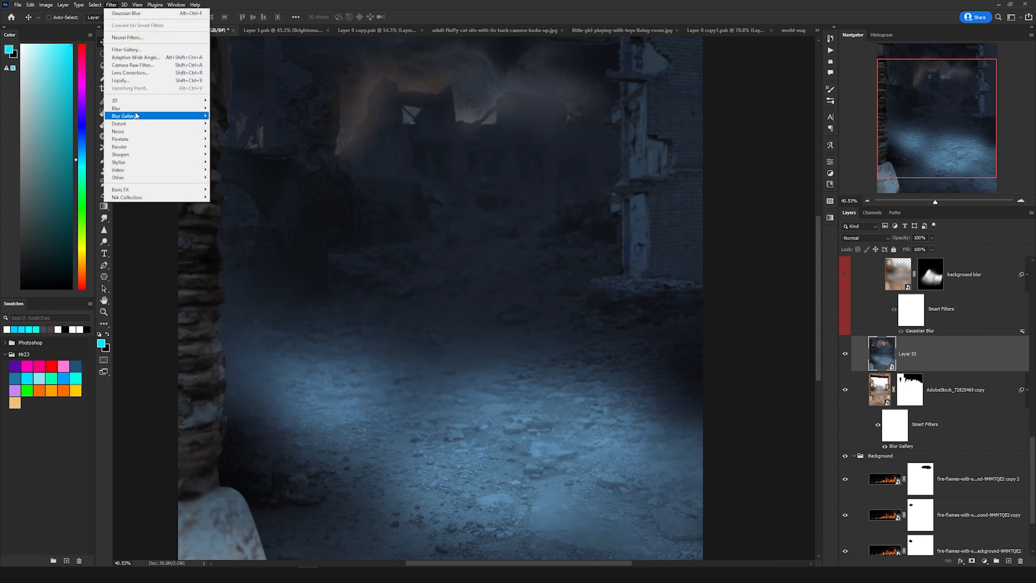
{"action": "mouse_move", "coordinate": [139, 110]}
{"action": "left_click", "coordinate": [231, 139]}
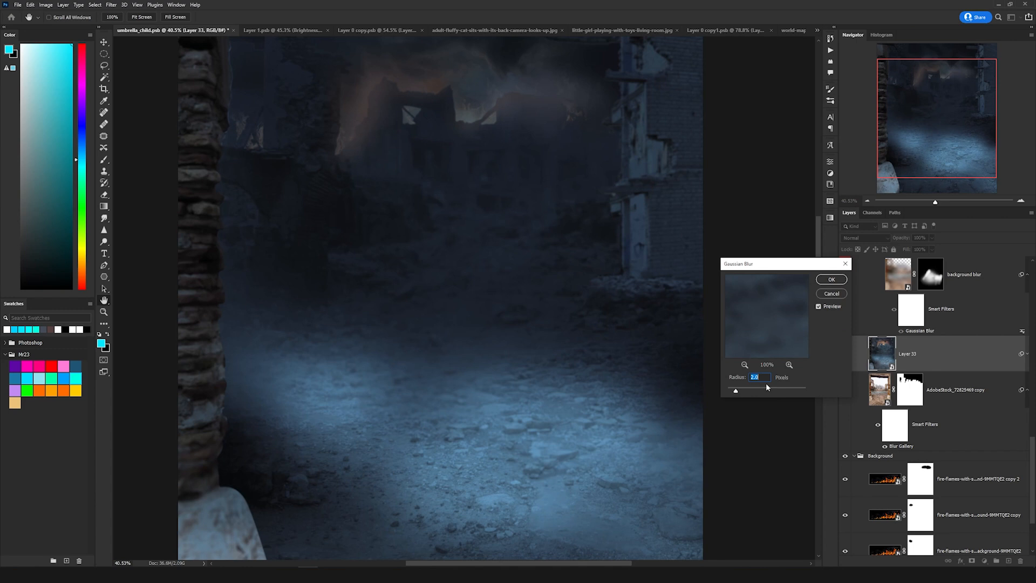
{"action": "left_click_drag", "start_coordinate": [775, 391], "coordinate": [771, 391]}
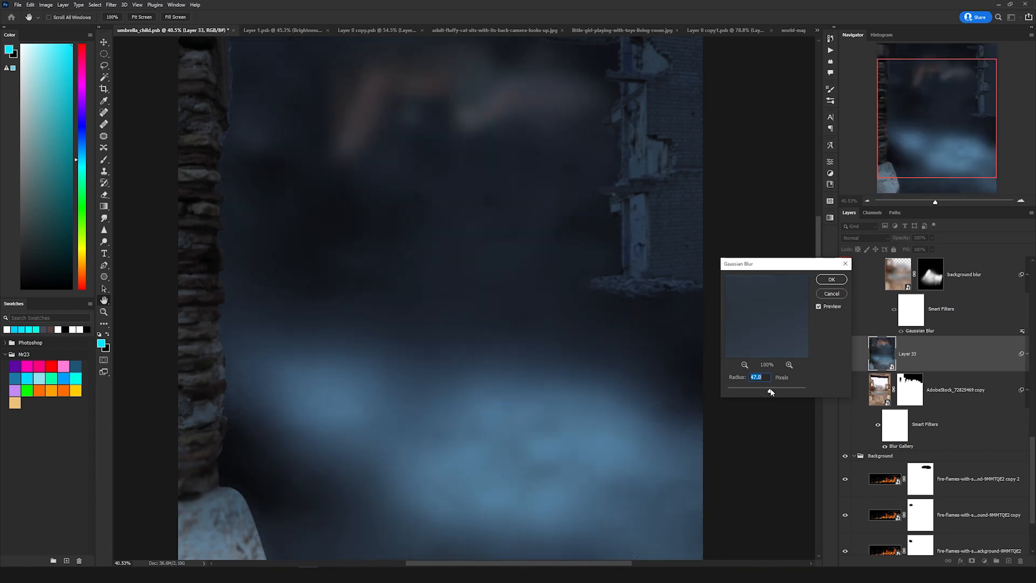
{"action": "left_click", "coordinate": [822, 281]}
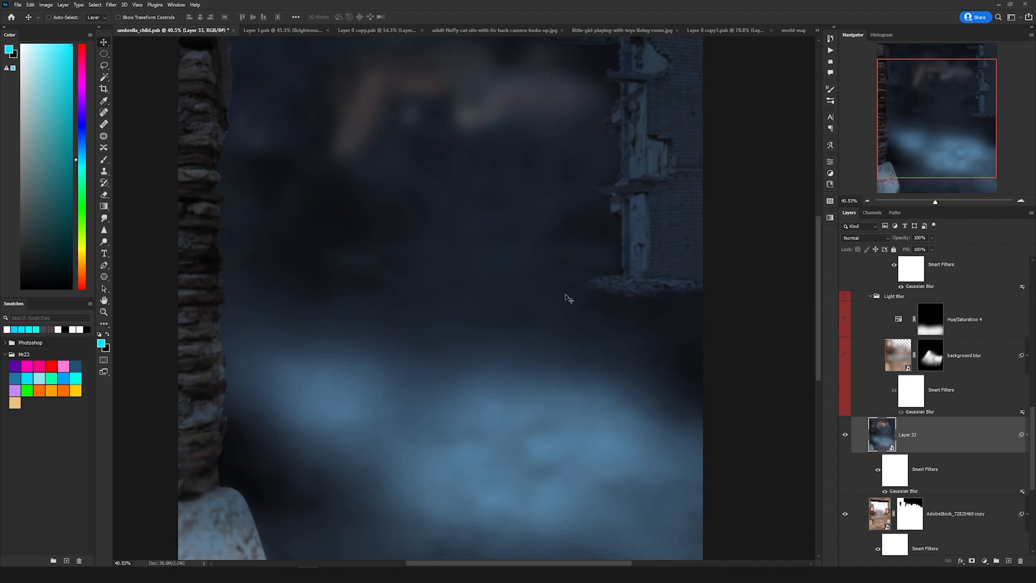
Add a black mask that hides the blurred Layer 33, and turn on the Little Girl group.
{"action": "left_click", "coordinate": [971, 561], "text": "alt"}
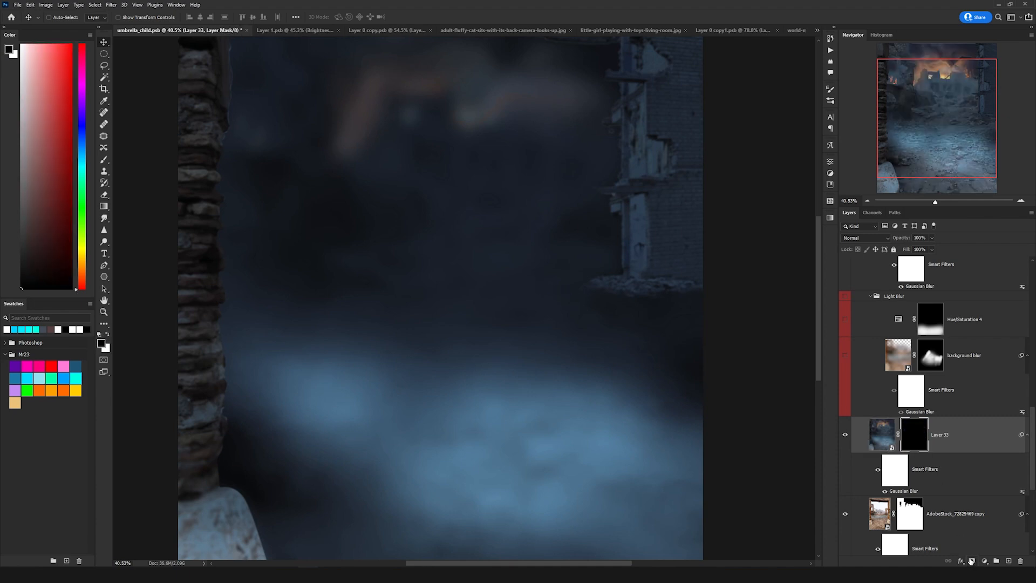
{"action": "scroll", "coordinate": [970, 432], "scroll_direction": "up", "scroll_amount": 5}
{"action": "scroll", "coordinate": [971, 432], "scroll_direction": "up", "scroll_amount": 5}
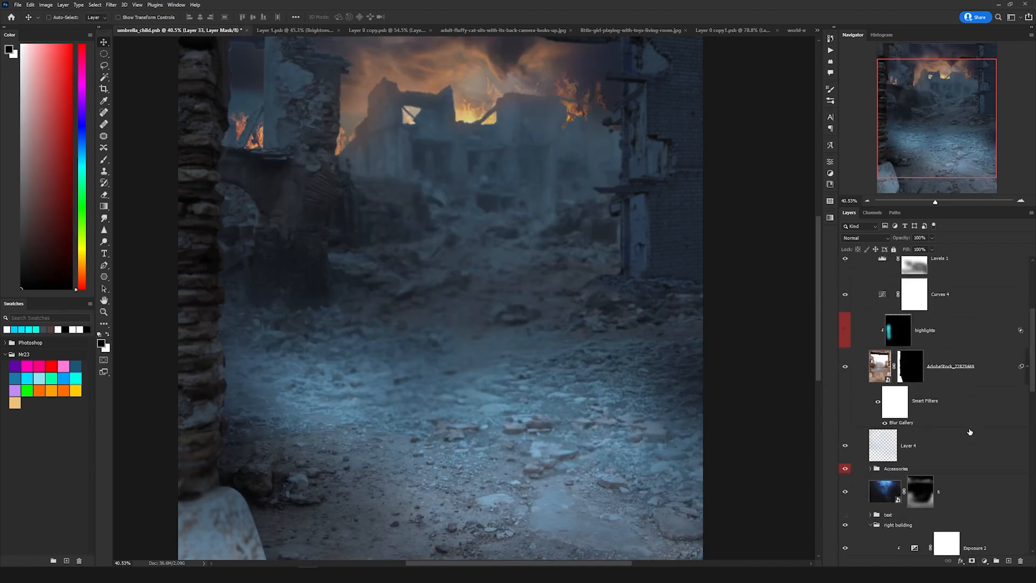
{"action": "left_click", "coordinate": [846, 281]}
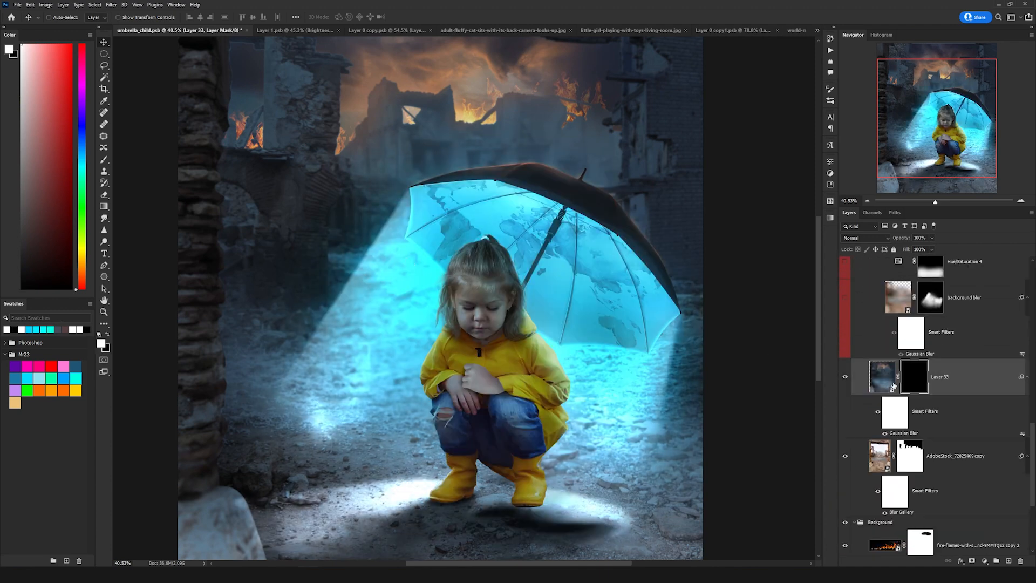
Paint on Layer 33's mask with the Brush in the background on both sides of the girl under the umbrella.
{"action": "left_click", "coordinate": [883, 380]}
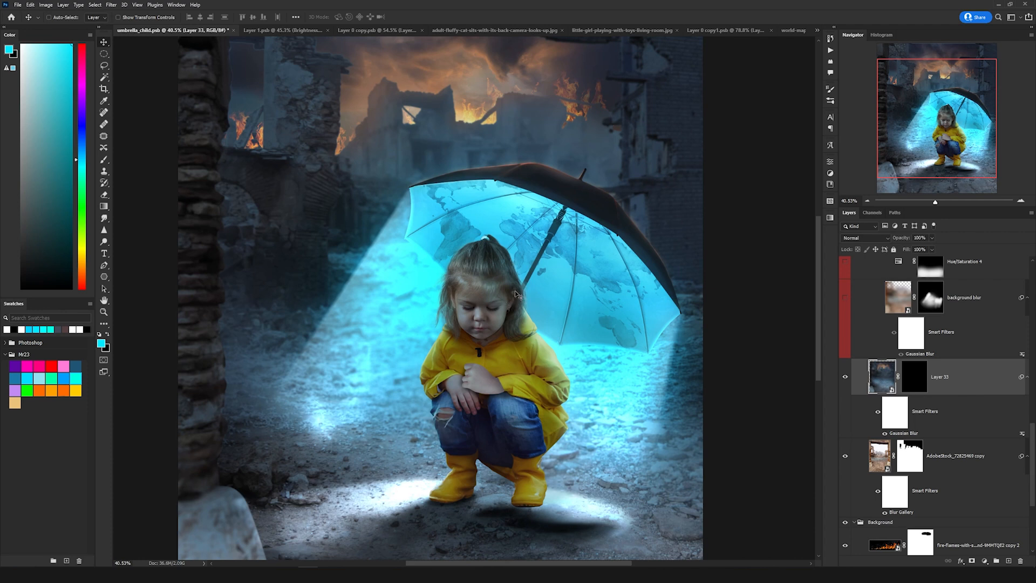
{"action": "left_click", "coordinate": [917, 391]}
{"action": "key", "text": "b"}
{"action": "mouse_move", "coordinate": [379, 270]}
{"action": "left_mouse_down"}
{"action": "mouse_move", "coordinate": [386, 251]}
{"action": "mouse_move", "coordinate": [369, 319]}
{"action": "mouse_move", "coordinate": [427, 274]}
{"action": "mouse_move", "coordinate": [378, 372]}
{"action": "mouse_move", "coordinate": [434, 278]}
{"action": "mouse_move", "coordinate": [405, 251]}
{"action": "mouse_move", "coordinate": [415, 231]}
{"action": "mouse_move", "coordinate": [332, 314]}
{"action": "mouse_move", "coordinate": [324, 364]}
{"action": "mouse_move", "coordinate": [339, 403]}
{"action": "mouse_move", "coordinate": [444, 385]}
{"action": "left_mouse_up"}
{"action": "mouse_move", "coordinate": [607, 328]}
{"action": "left_mouse_down"}
{"action": "mouse_move", "coordinate": [620, 399]}
{"action": "mouse_move", "coordinate": [659, 350]}
{"action": "mouse_move", "coordinate": [626, 448]}
{"action": "mouse_move", "coordinate": [612, 372]}
{"action": "left_mouse_up"}
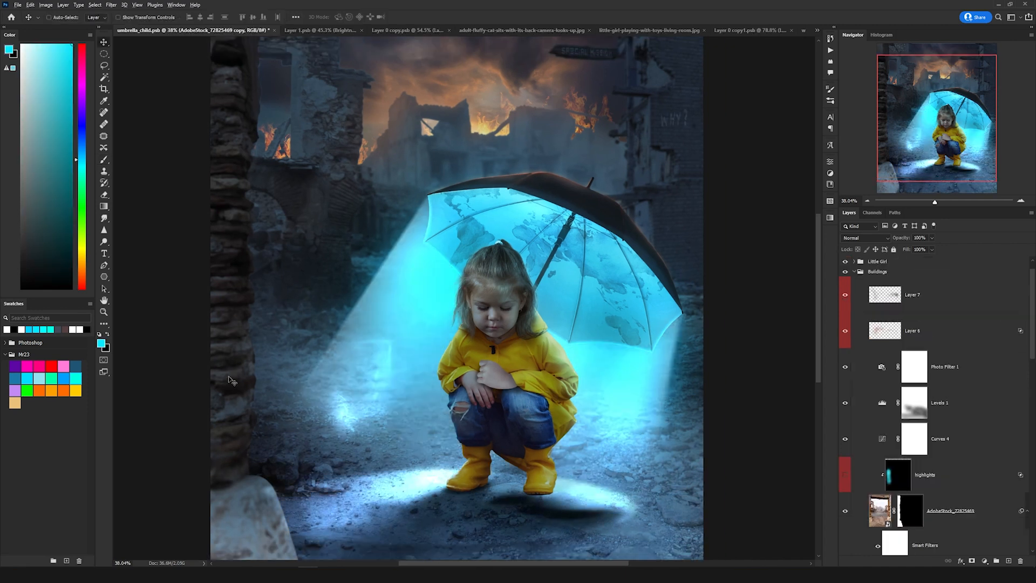
Inspect the ruins beside the light beam and turn on the highlights layer clipped to the brick wall.
{"action": "left_click_drag", "start_coordinate": [229, 377], "coordinate": [319, 350]}
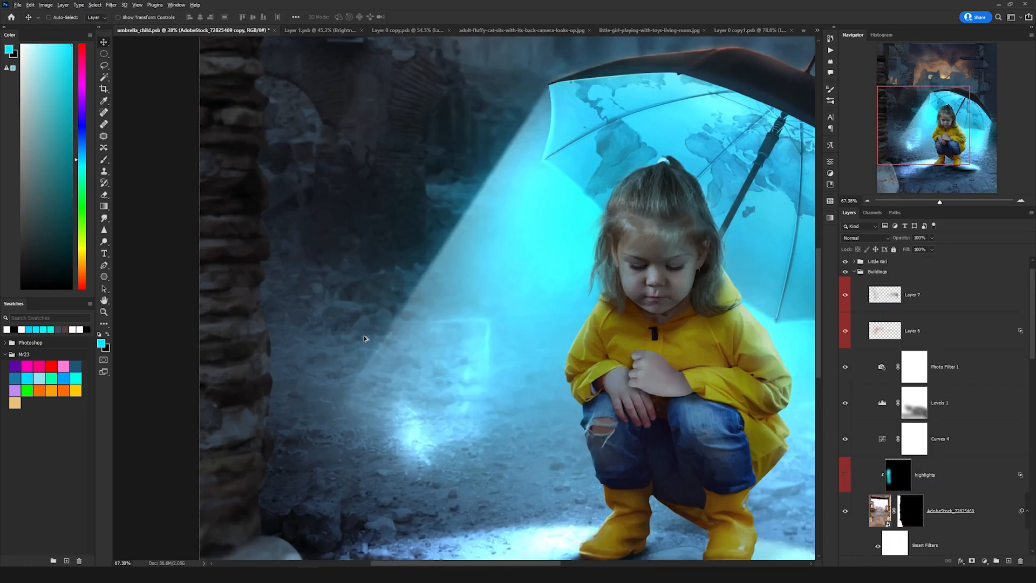
{"action": "left_click_drag", "start_coordinate": [651, 218], "coordinate": [710, 178]}
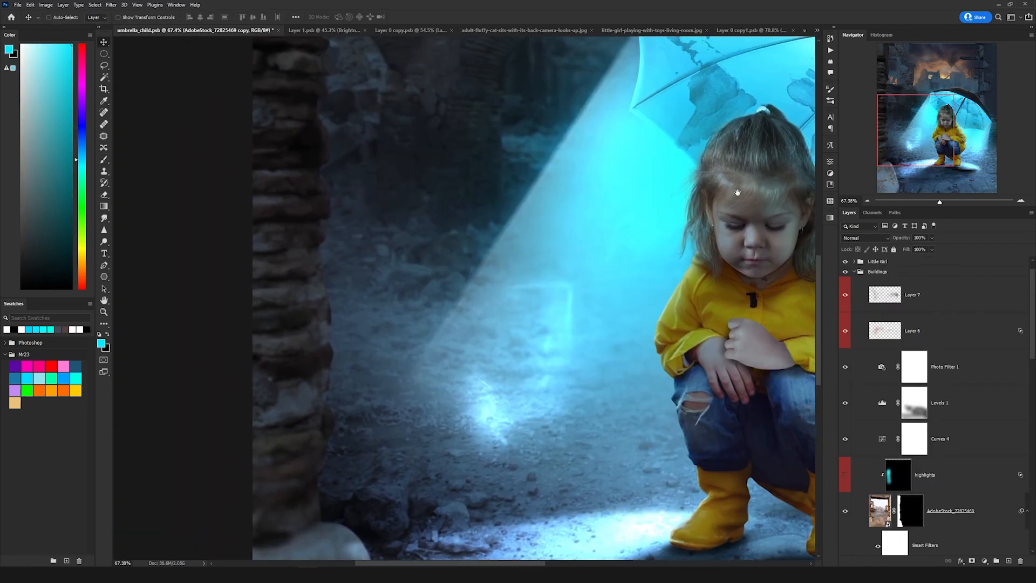
{"action": "left_click_drag", "start_coordinate": [386, 282], "coordinate": [352, 262]}
{"action": "left_click_drag", "start_coordinate": [400, 218], "coordinate": [484, 284]}
{"action": "left_click", "coordinate": [848, 479]}
{"action": "left_click", "coordinate": [923, 483]}
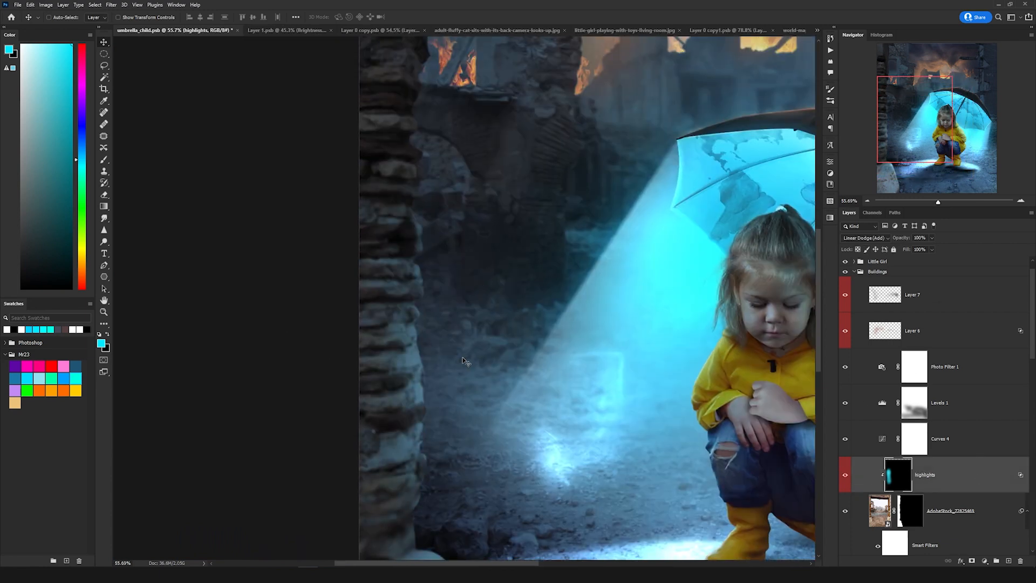
{"action": "left_click_drag", "start_coordinate": [555, 393], "coordinate": [517, 378]}
Turn on the handle group to add the umbrella's red handle in the girl's hands.
{"action": "scroll", "coordinate": [604, 321], "scroll_direction": "down", "scroll_amount": 3}
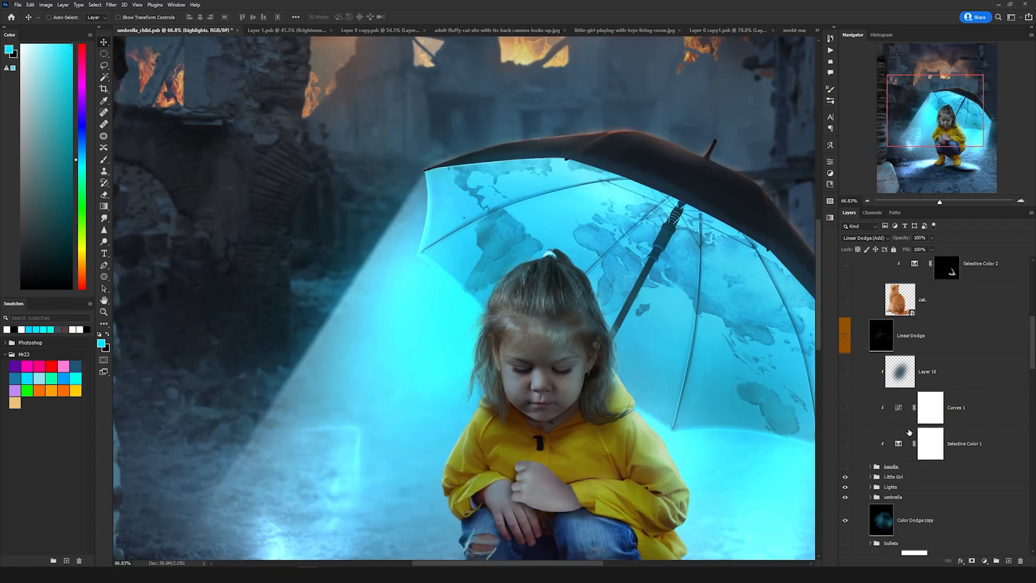
{"action": "left_click_drag", "start_coordinate": [611, 376], "coordinate": [579, 352]}
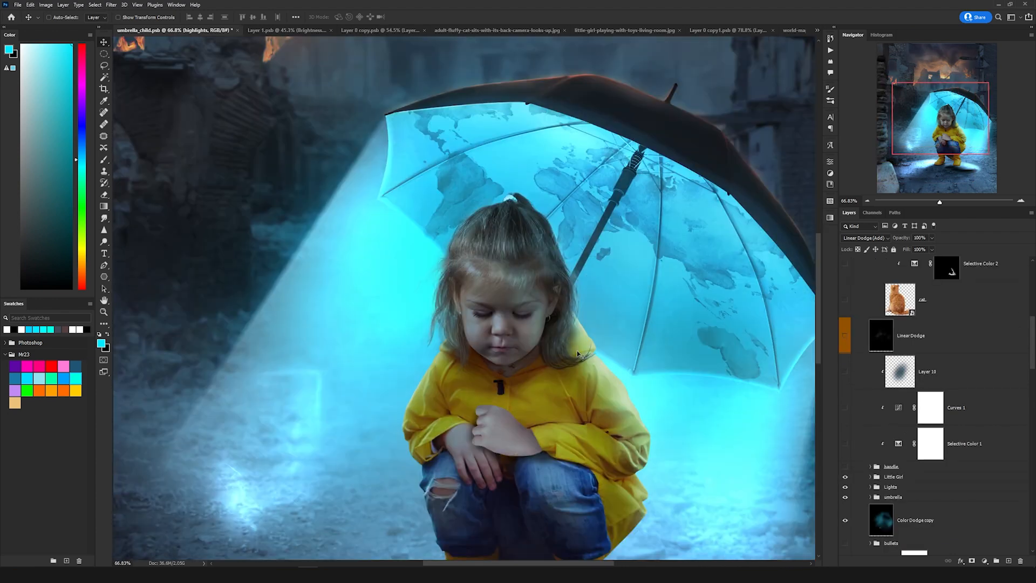
{"action": "left_click", "coordinate": [846, 467]}
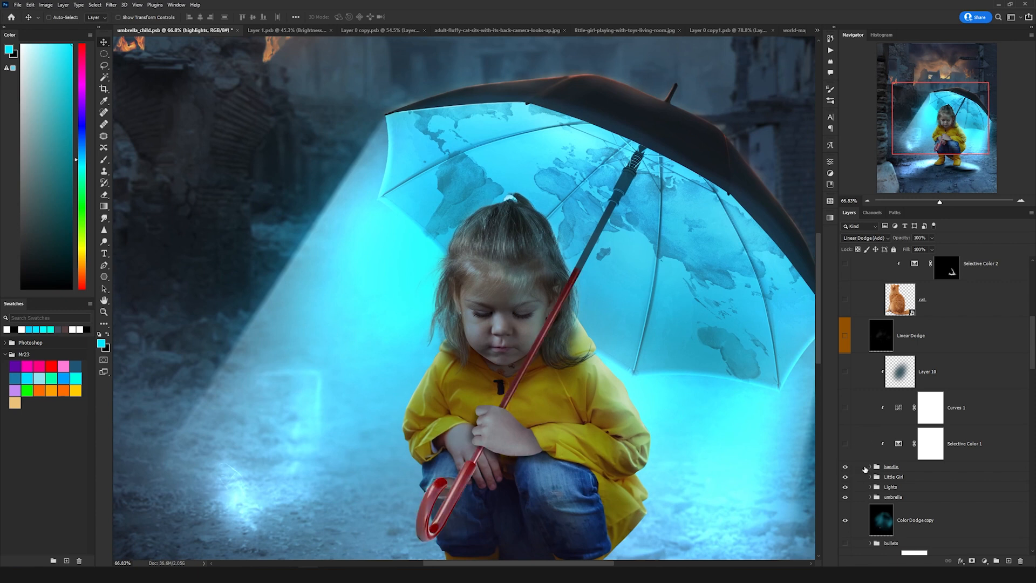
{"action": "scroll", "coordinate": [559, 410], "scroll_direction": "up", "scroll_amount": 1}
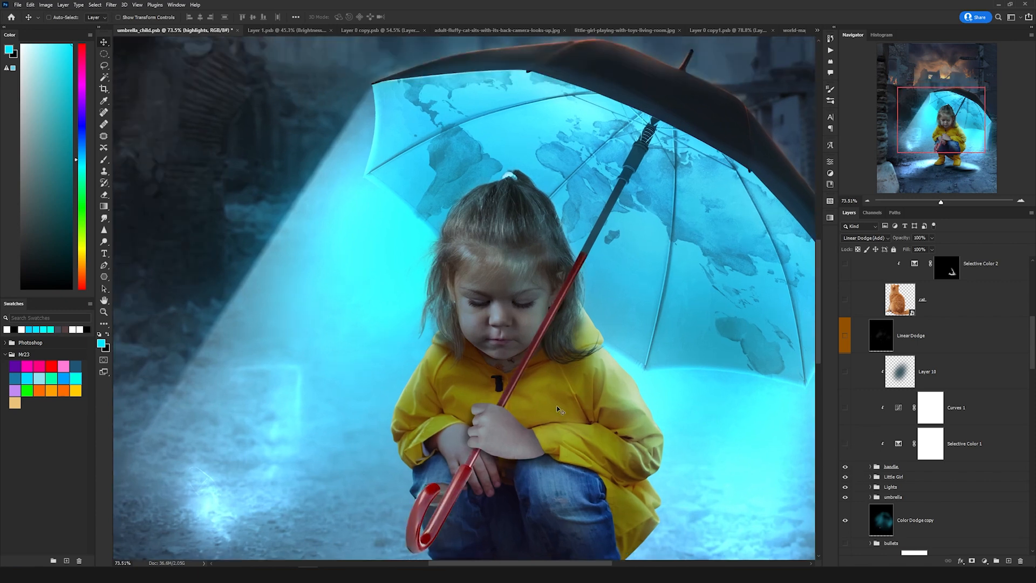
Turn on the handle's Selective Color 1 and Curves 1 adjustments and show their settings.
{"action": "left_click", "coordinate": [845, 446]}
{"action": "double_click", "coordinate": [898, 443]}
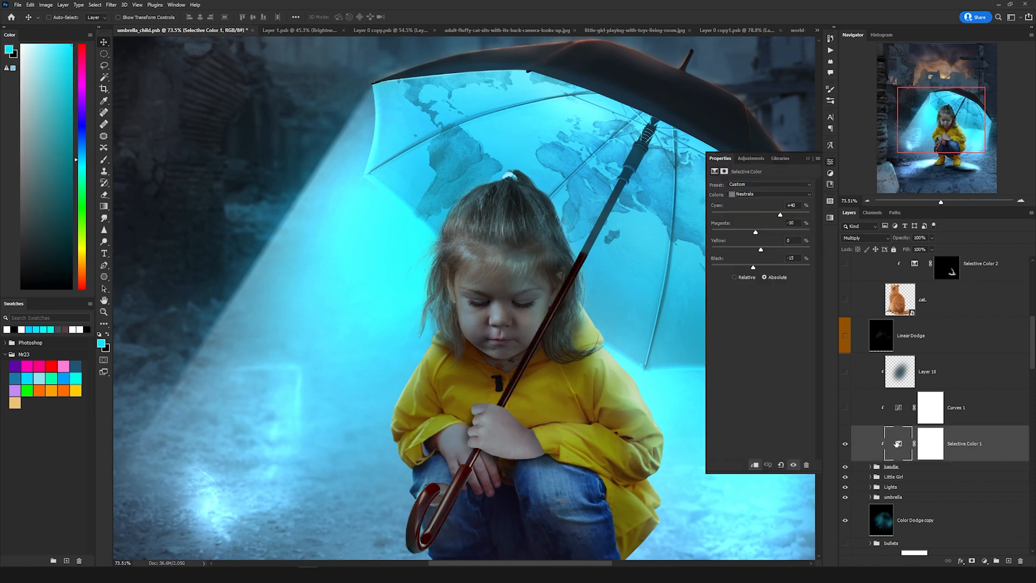
{"action": "left_click", "coordinate": [845, 409]}
{"action": "left_click", "coordinate": [884, 406]}
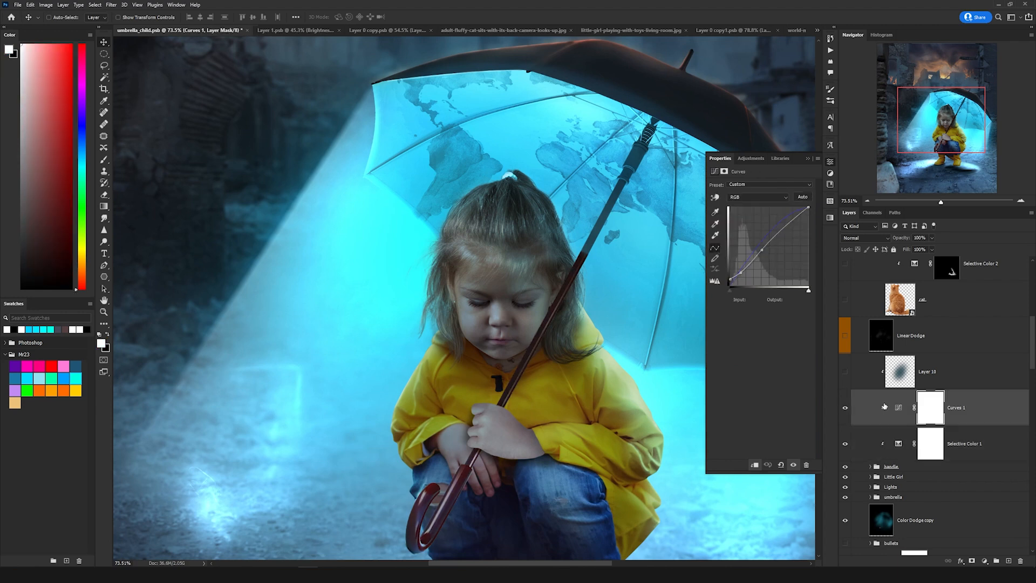
Turn on Layer 10, the soft light clipped to the handle, and inspect the shaft beside the girl's hair.
{"action": "left_click", "coordinate": [845, 372]}
{"action": "left_click", "coordinate": [896, 368]}
{"action": "scroll", "coordinate": [602, 245], "scroll_direction": "up", "scroll_amount": 5}
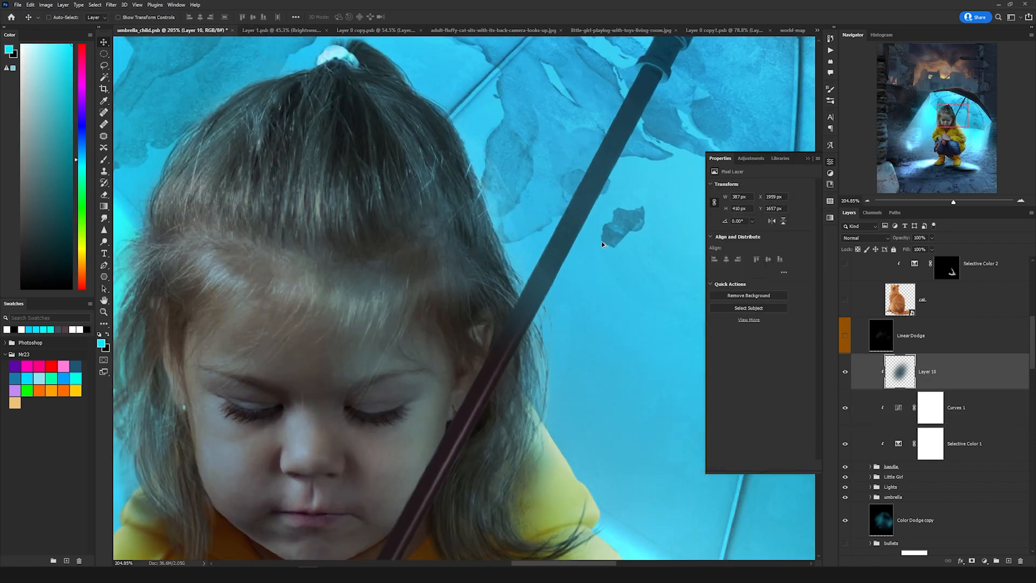
{"action": "scroll", "coordinate": [603, 244], "scroll_direction": "down", "scroll_amount": 5}
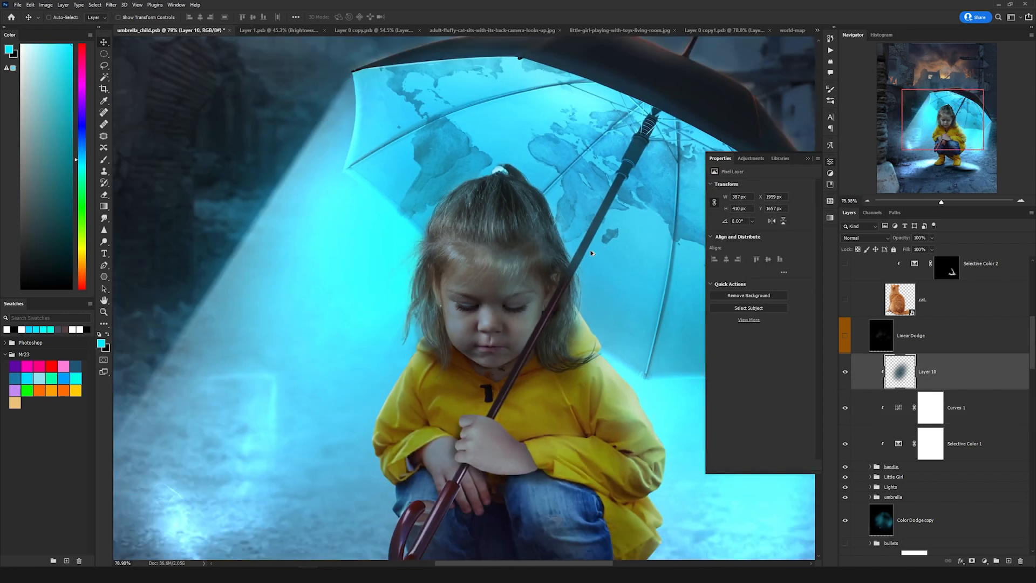
Turn on the orange-labelled Linear Dodge layer and inspect the light on the girl and her jacket.
{"action": "scroll", "coordinate": [609, 235], "scroll_direction": "down", "scroll_amount": 2}
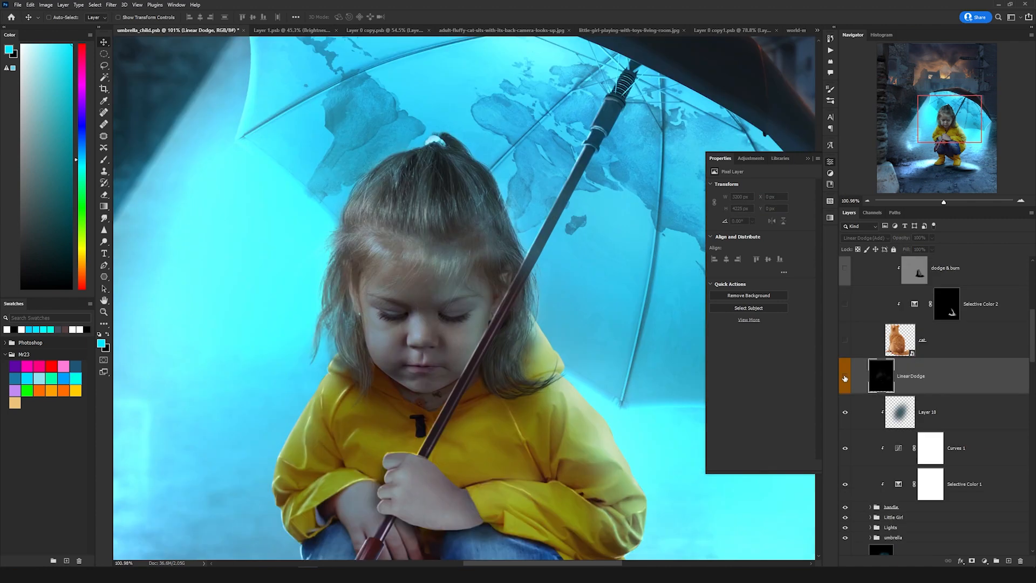
{"action": "left_click", "coordinate": [845, 377]}
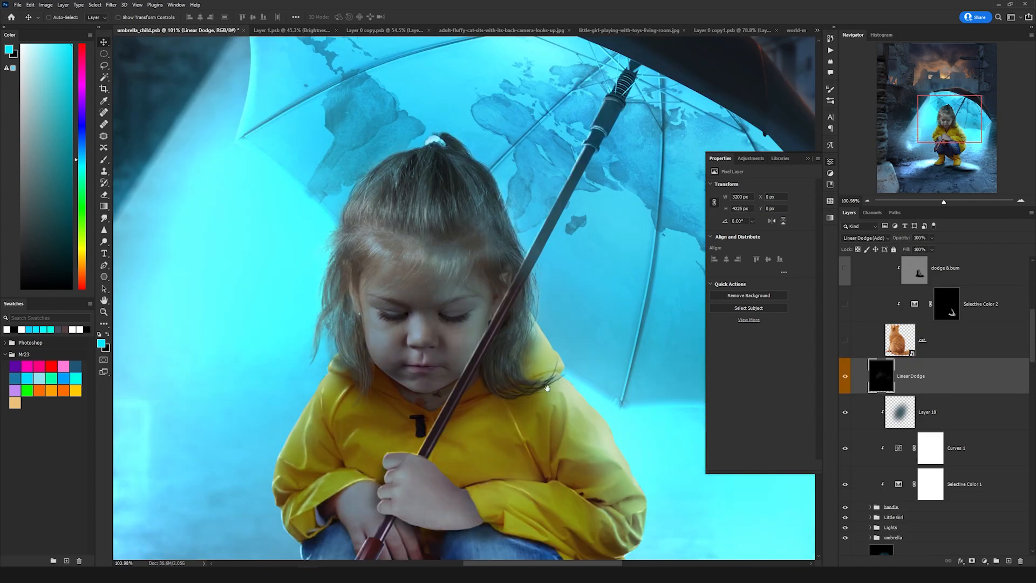
{"action": "left_click_drag", "start_coordinate": [538, 383], "coordinate": [576, 299]}
Review the cat's source photo, and show the cat layer in the composite with its Selective Color 2 adjustment settings.
{"action": "key", "text": "ctrl+0"}
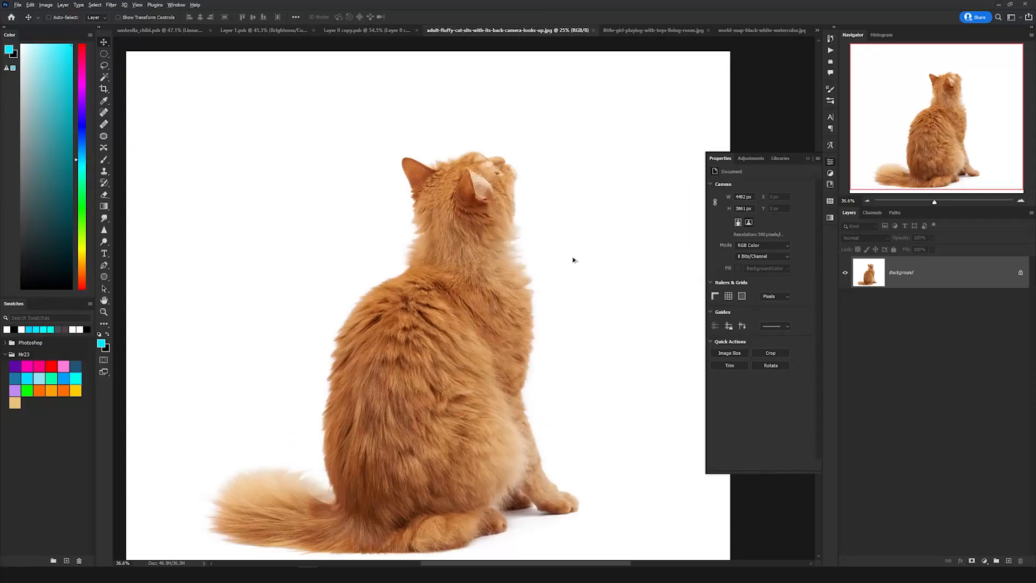
{"action": "key", "text": "ctrl+0"}
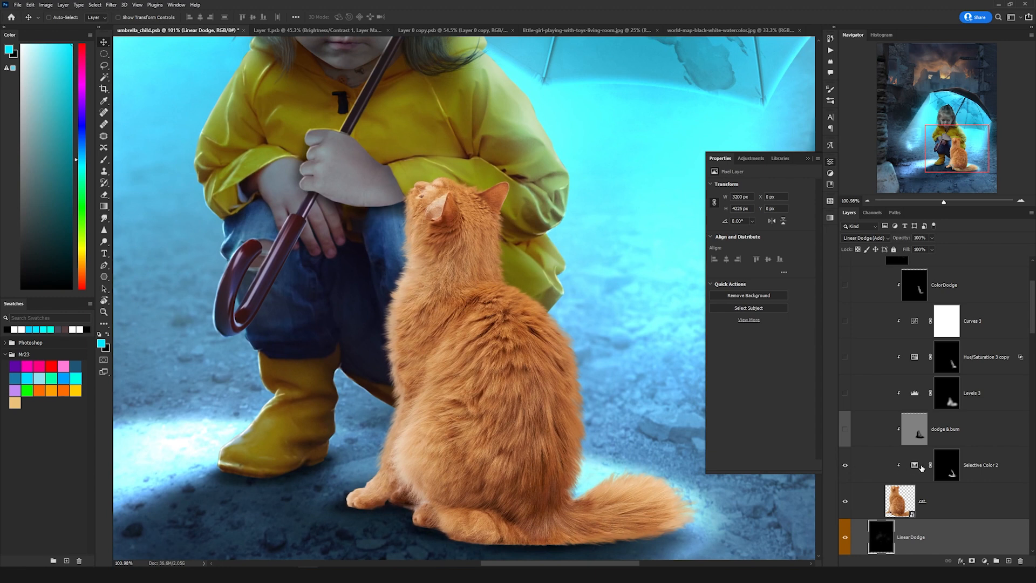
{"action": "left_click", "coordinate": [921, 467]}
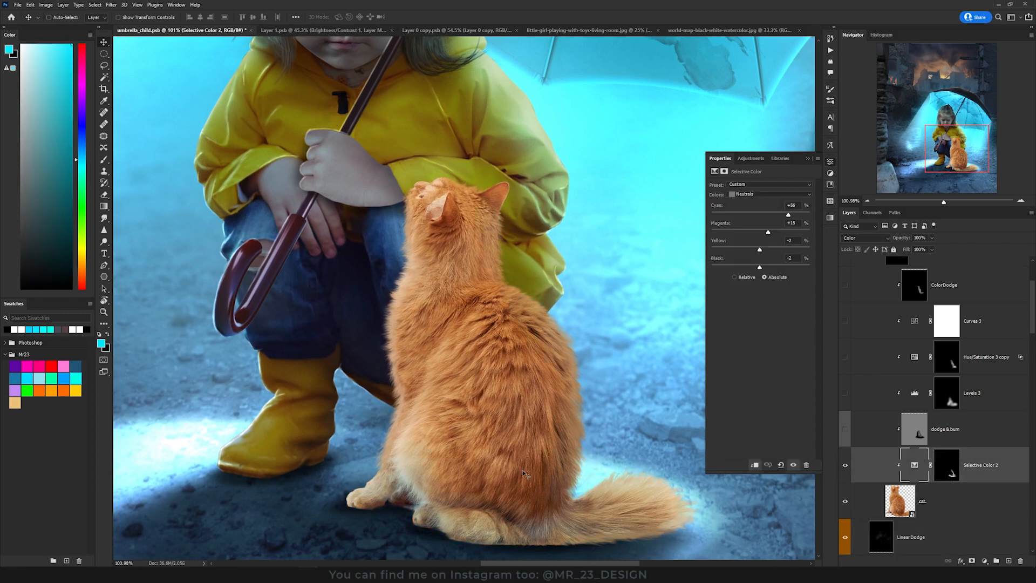
{"action": "left_click_drag", "start_coordinate": [531, 467], "coordinate": [480, 400]}
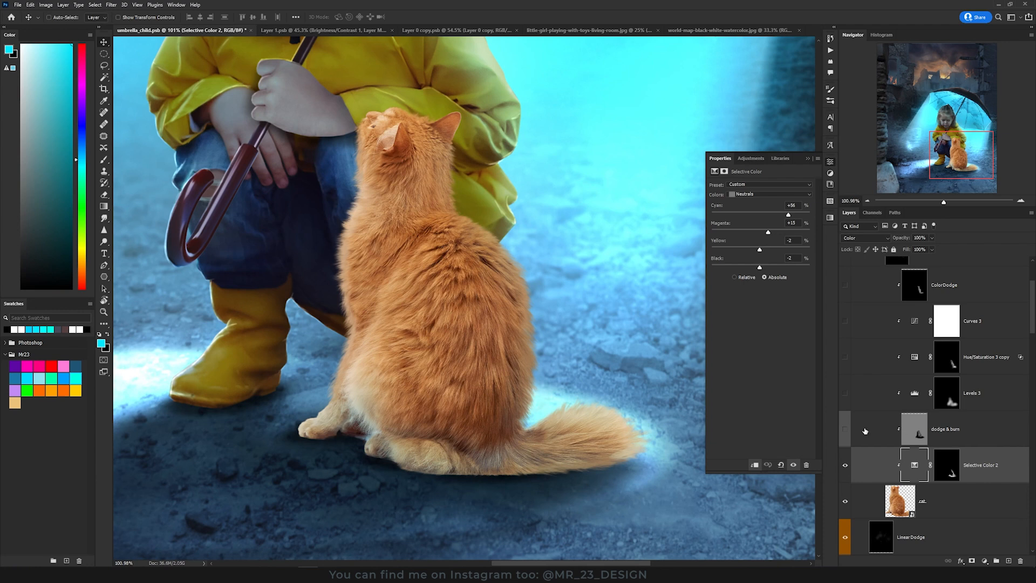
Turn on the cat's dodge & burn layer and compare the fur with the layer hidden and shown.
{"action": "left_click", "coordinate": [846, 431]}
{"action": "left_click", "coordinate": [910, 430]}
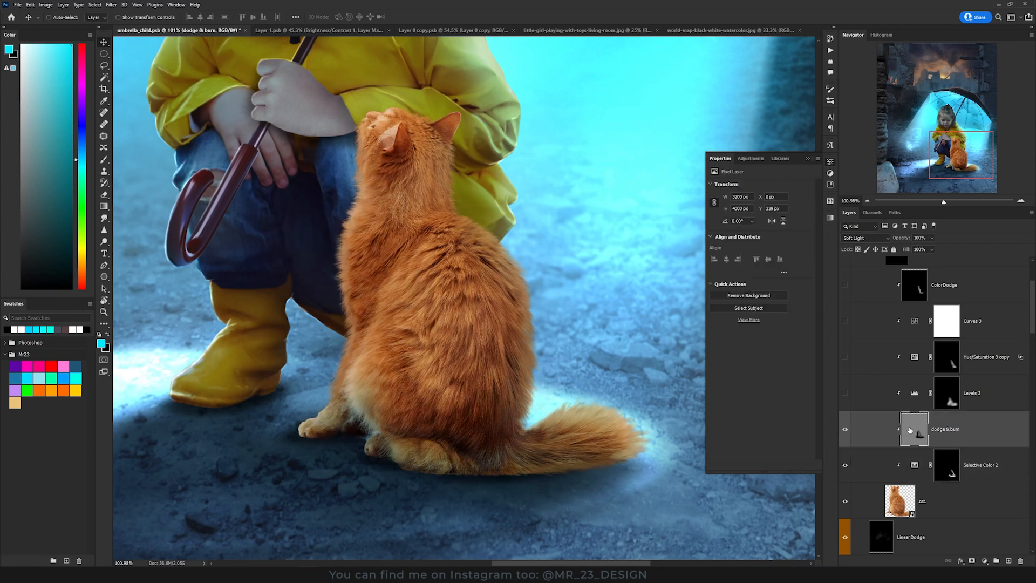
{"action": "left_click", "coordinate": [845, 432]}
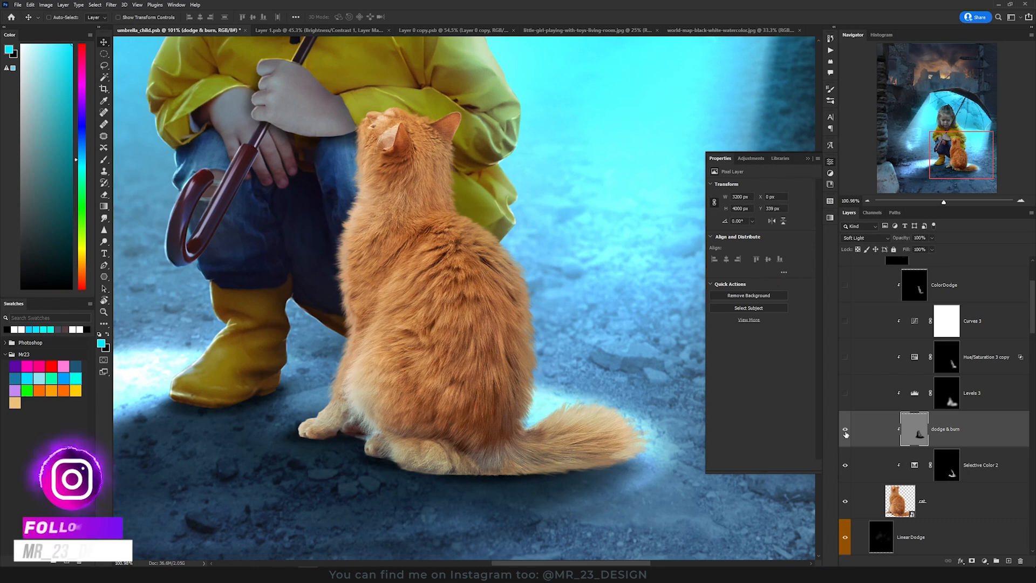
{"action": "left_click", "coordinate": [845, 432]}
{"action": "scroll", "coordinate": [463, 378], "scroll_direction": "up", "scroll_amount": 3}
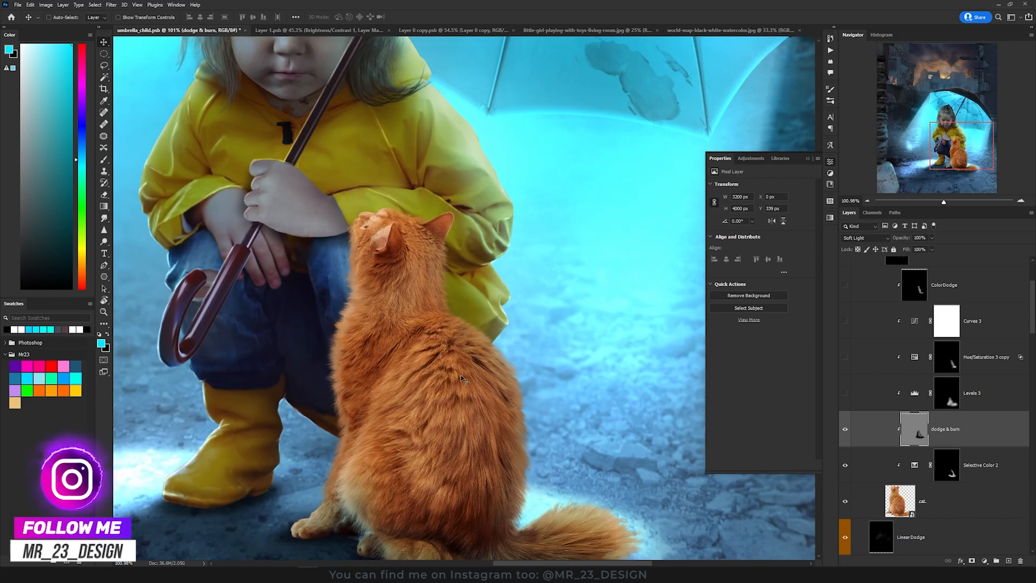
{"action": "scroll", "coordinate": [463, 378], "scroll_direction": "down", "scroll_amount": 2}
{"action": "scroll", "coordinate": [463, 377], "scroll_direction": "up", "scroll_amount": 1}
Turn on the cat's Levels 3 adjustment, comparing it hidden and shown, and its Hue/Saturation 3 copy adjustment.
{"action": "left_click", "coordinate": [947, 393]}
{"action": "left_click", "coordinate": [845, 393]}
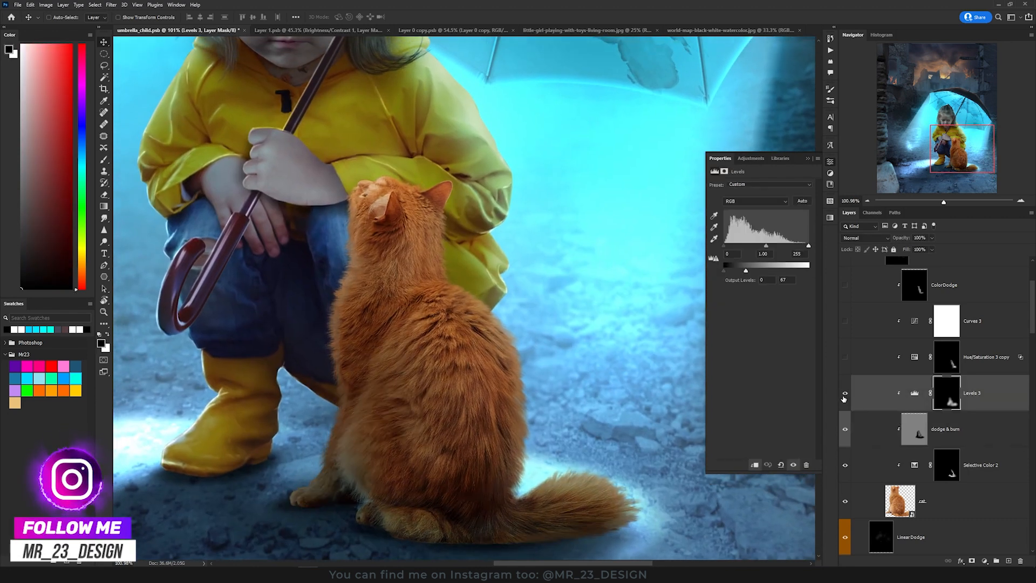
{"action": "left_click", "coordinate": [845, 396]}
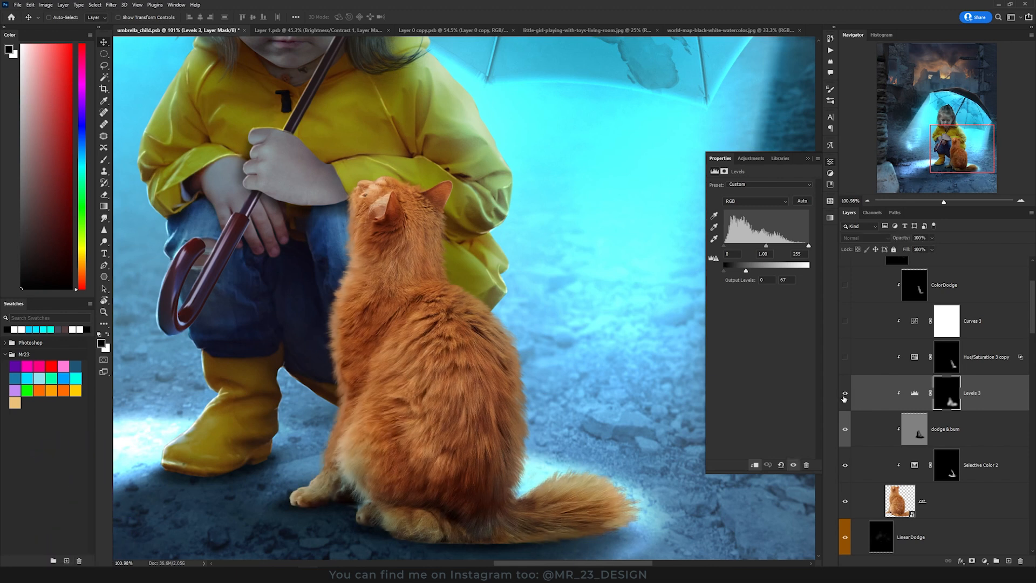
{"action": "left_click", "coordinate": [845, 397]}
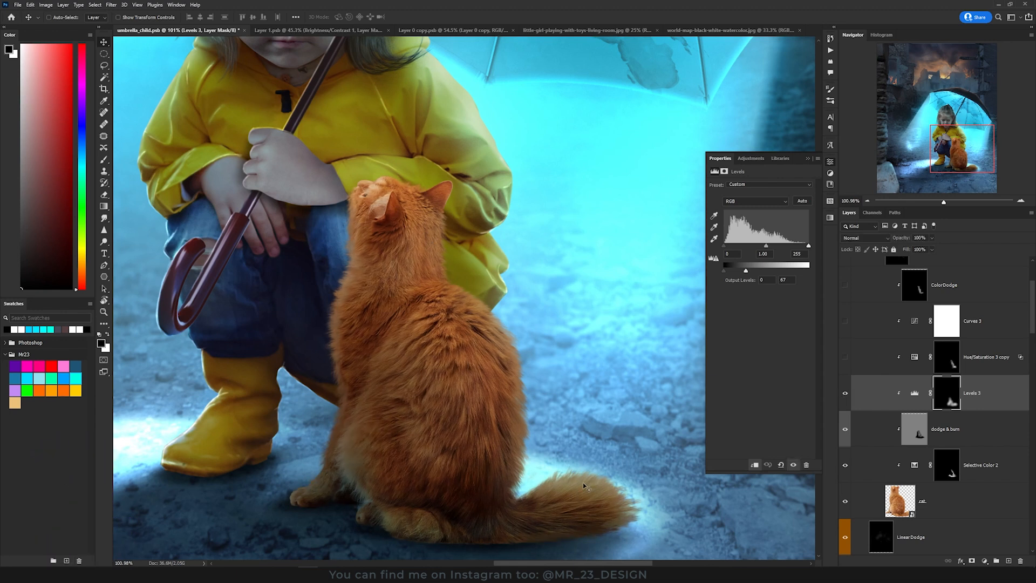
{"action": "left_click", "coordinate": [846, 359]}
{"action": "left_click", "coordinate": [921, 362]}
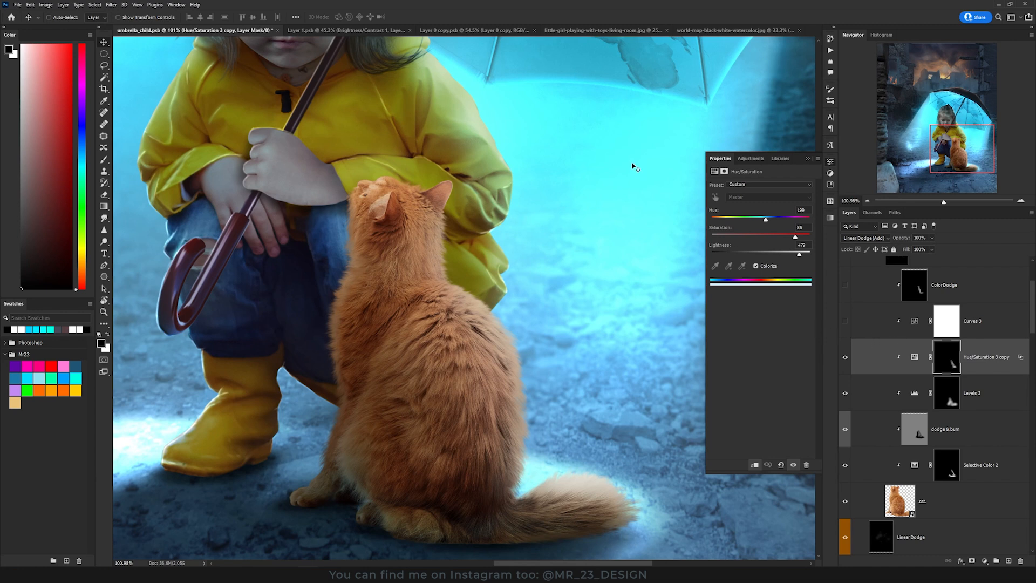
Turn on the cat's Curves 3 adjustment and show its settings, then turn on the Color Dodge layers above it in the CAT group.
{"action": "left_click", "coordinate": [845, 322]}
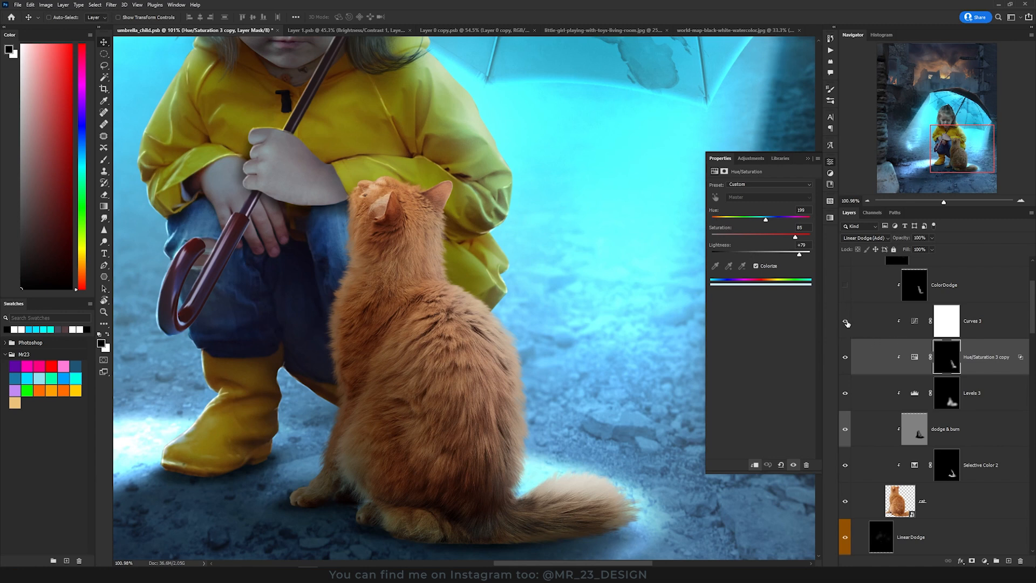
{"action": "left_click", "coordinate": [914, 322]}
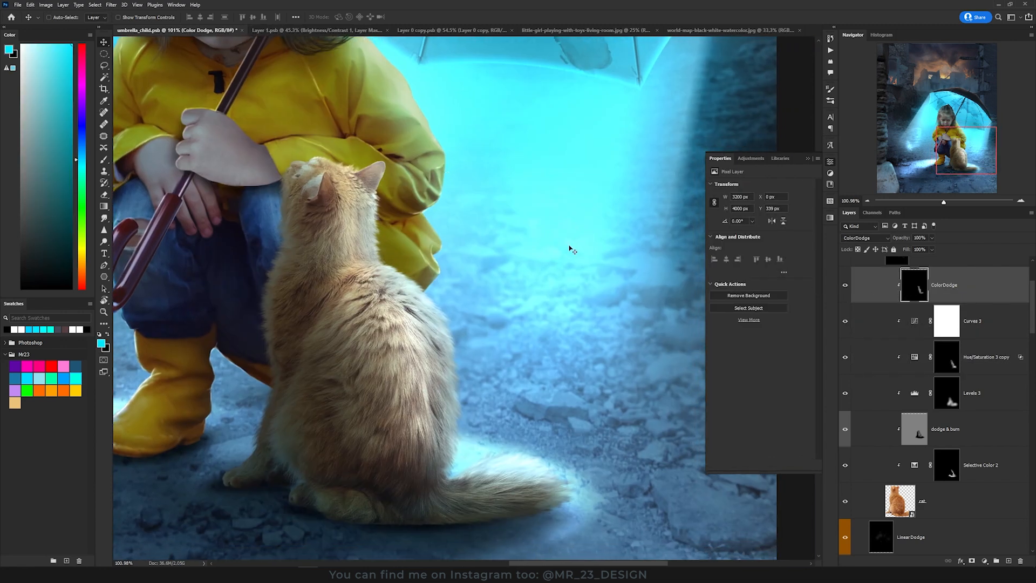
{"action": "scroll", "coordinate": [574, 251], "scroll_direction": "up", "scroll_amount": 3}
{"action": "scroll", "coordinate": [891, 312], "scroll_direction": "up", "scroll_amount": 2}
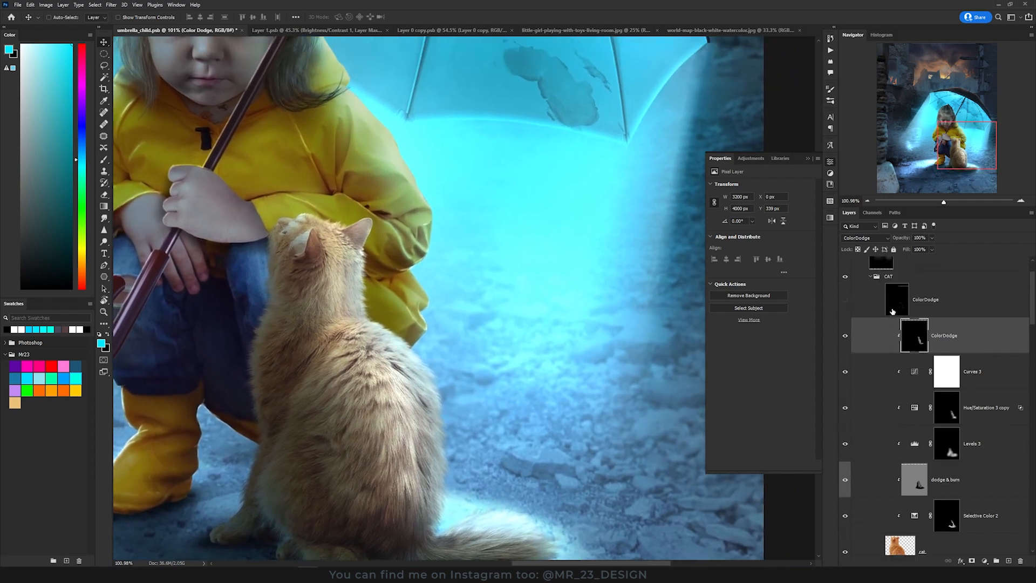
{"action": "scroll", "coordinate": [891, 312], "scroll_direction": "up", "scroll_amount": 1}
{"action": "left_click", "coordinate": [845, 340]}
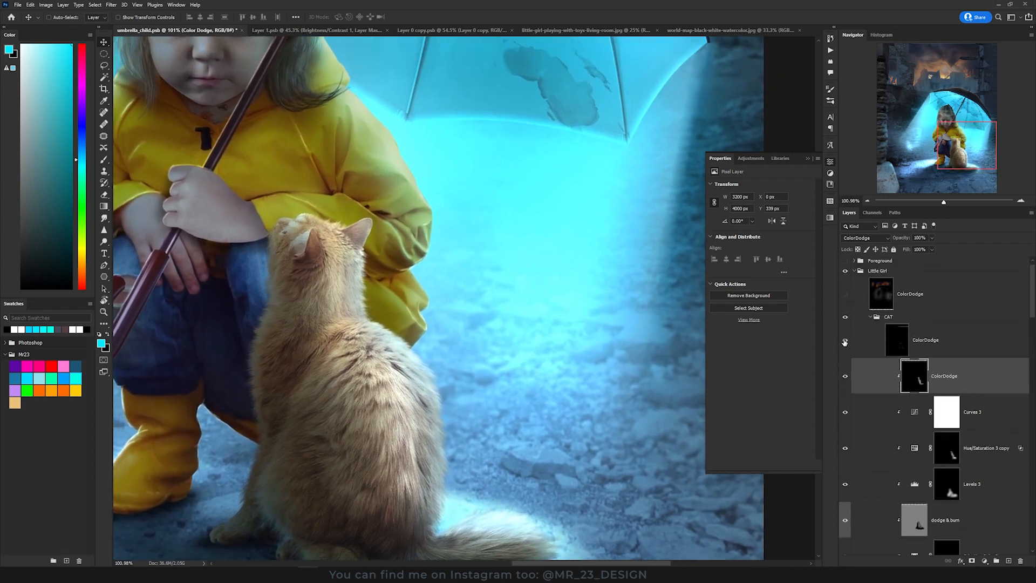
{"action": "left_click", "coordinate": [909, 344]}
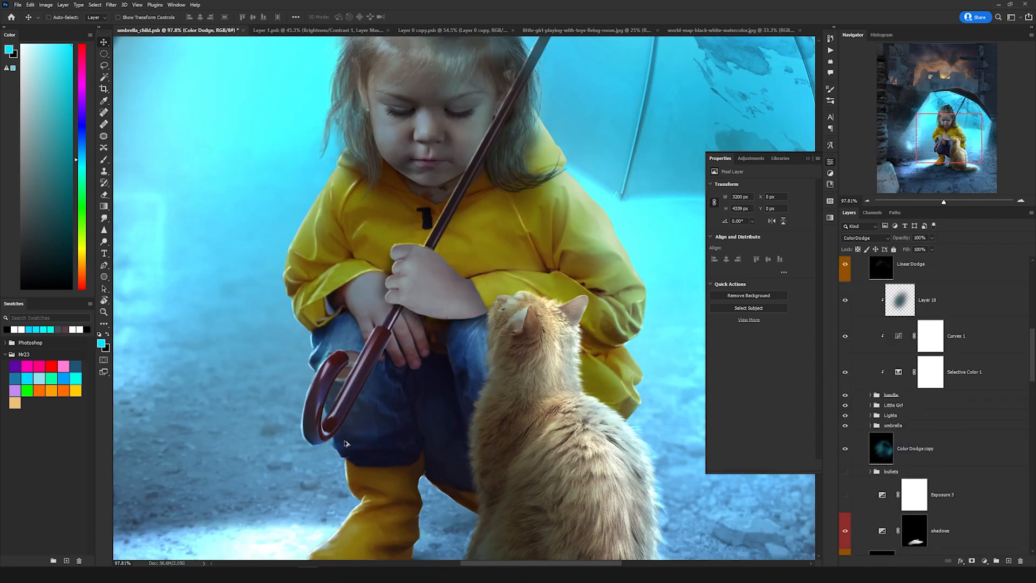
Turn on and expand the bullets group, and review the source photo of the bullet casings and blood in AdobeStock_210424298.
{"action": "left_click_drag", "start_coordinate": [489, 288], "coordinate": [683, 103]}
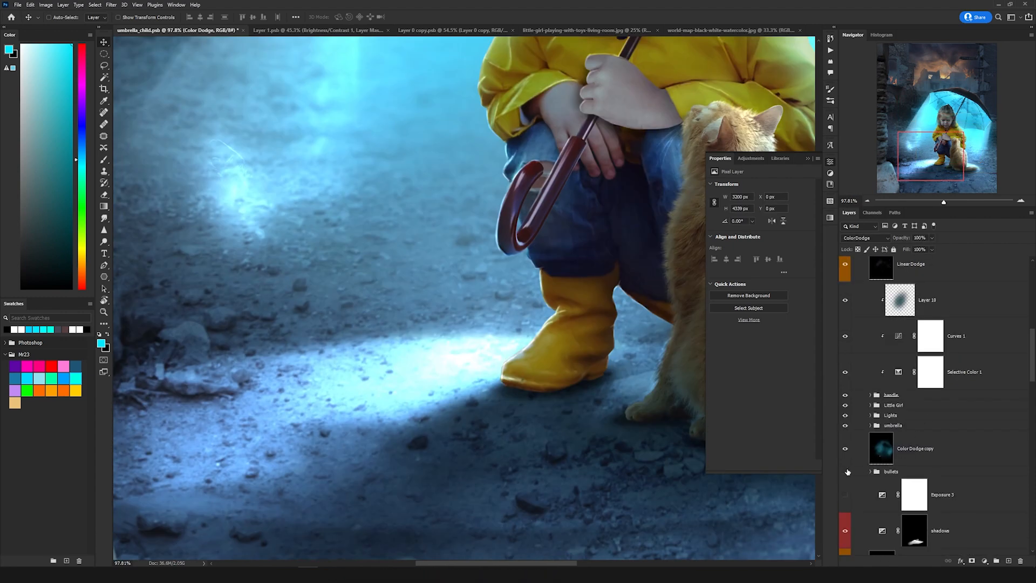
{"action": "left_click", "coordinate": [871, 472]}
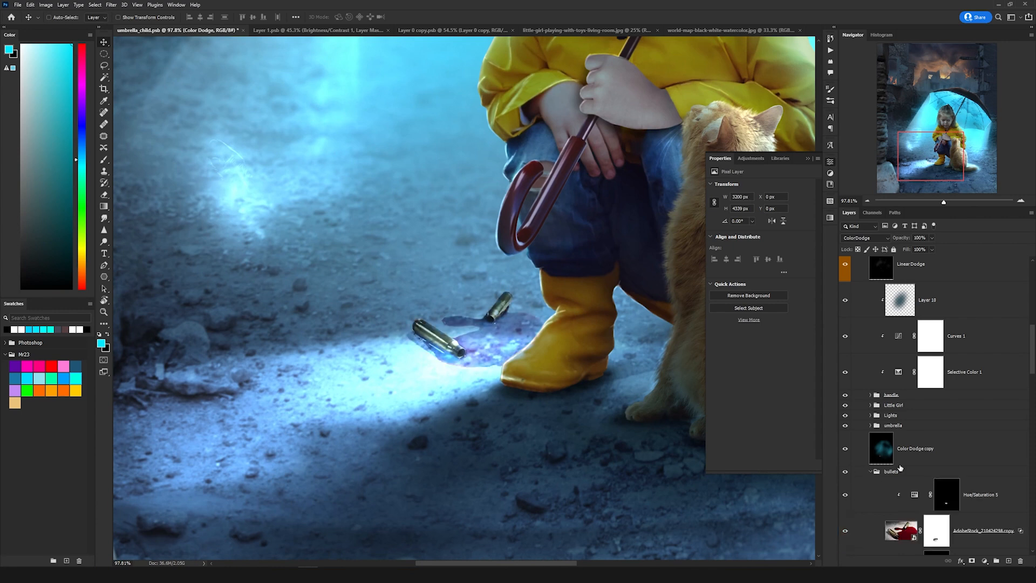
{"action": "double_click", "coordinate": [881, 525]}
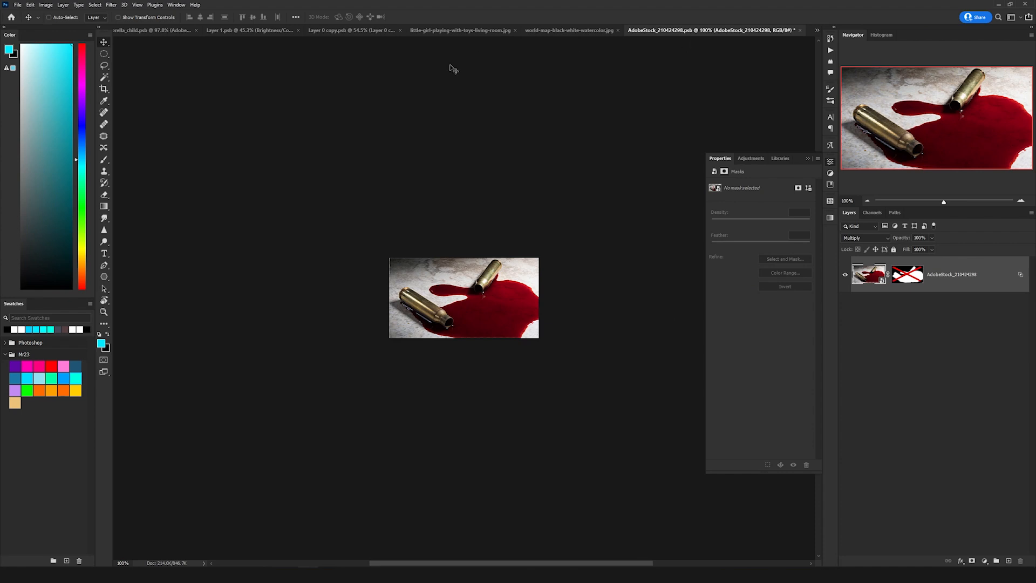
{"action": "left_click", "coordinate": [144, 30]}
Re-enable the mask of the AdobeStock_210424298 casings layer in the composite, and set its blend mode to Multiply.
{"action": "left_click", "coordinate": [936, 537], "text": "shift"}
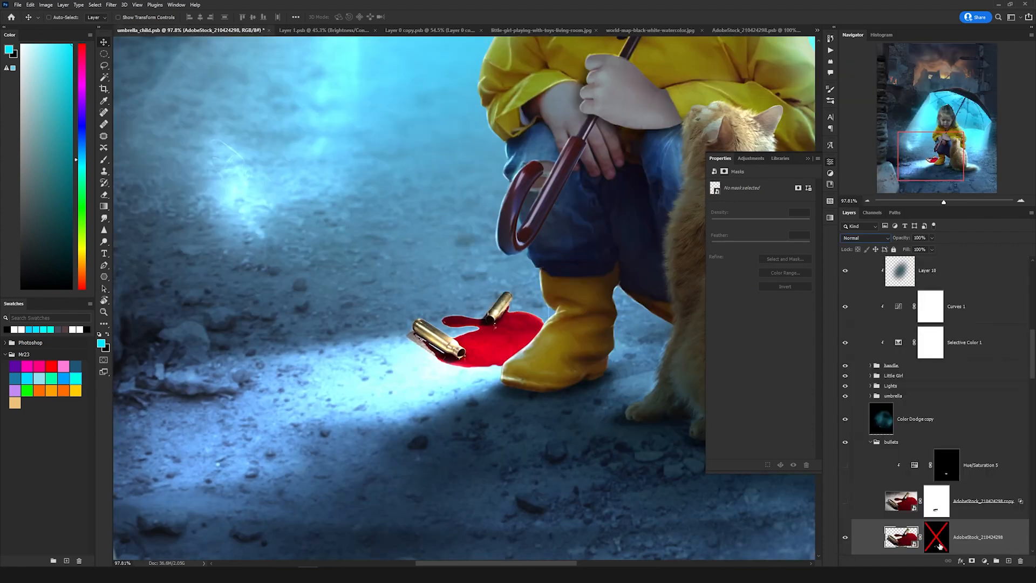
{"action": "left_click", "coordinate": [855, 238]}
{"action": "left_click", "coordinate": [855, 238]}
{"action": "left_click", "coordinate": [938, 542], "text": "shift"}
{"action": "left_click", "coordinate": [864, 238]}
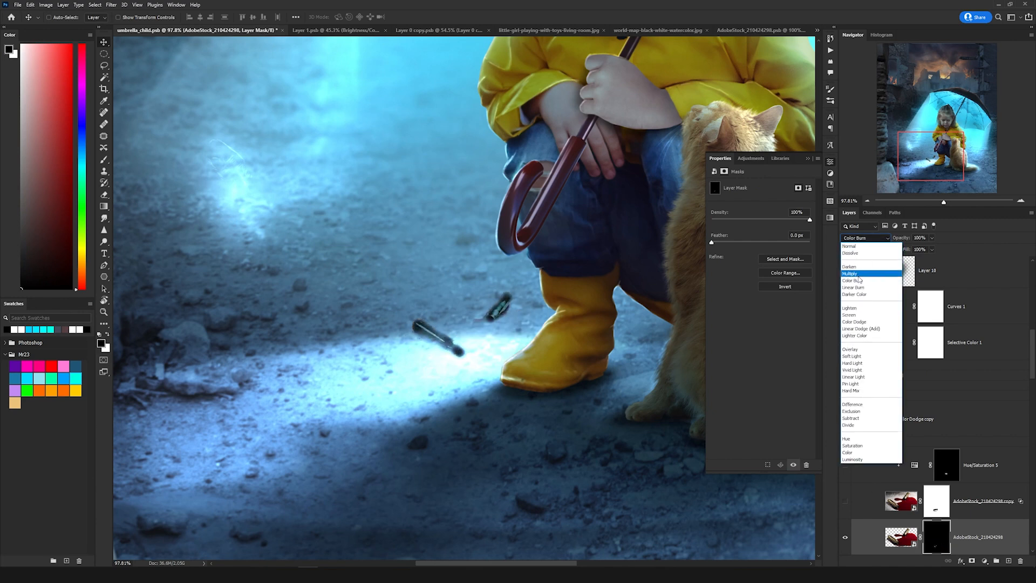
{"action": "left_click", "coordinate": [858, 269]}
Turn on the Soft Light copy of the casings layer and its clipped Hue/Saturation 5 adjustment, showing the adjustment's settings.
{"action": "left_click", "coordinate": [845, 501]}
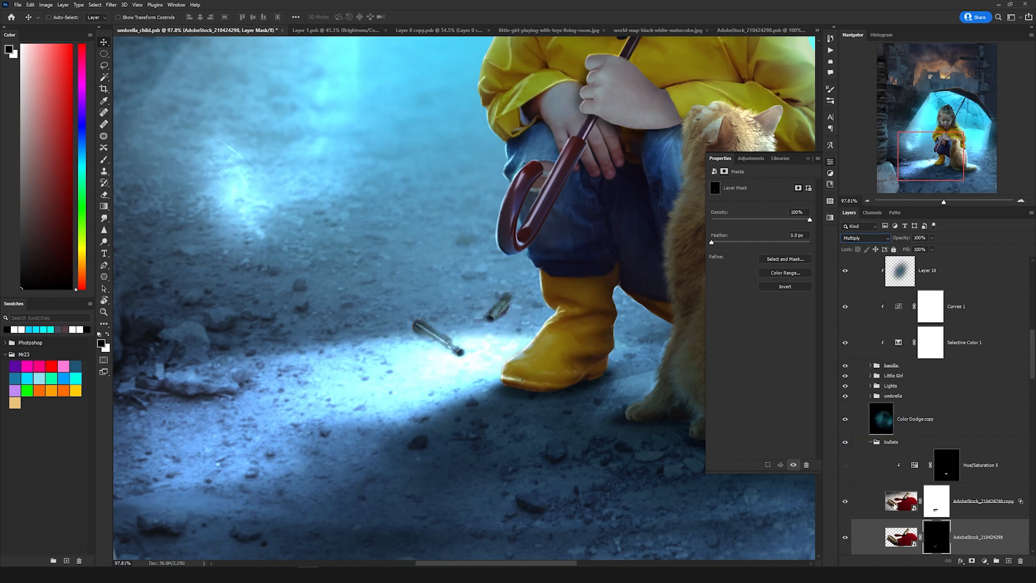
{"action": "left_click", "coordinate": [907, 505]}
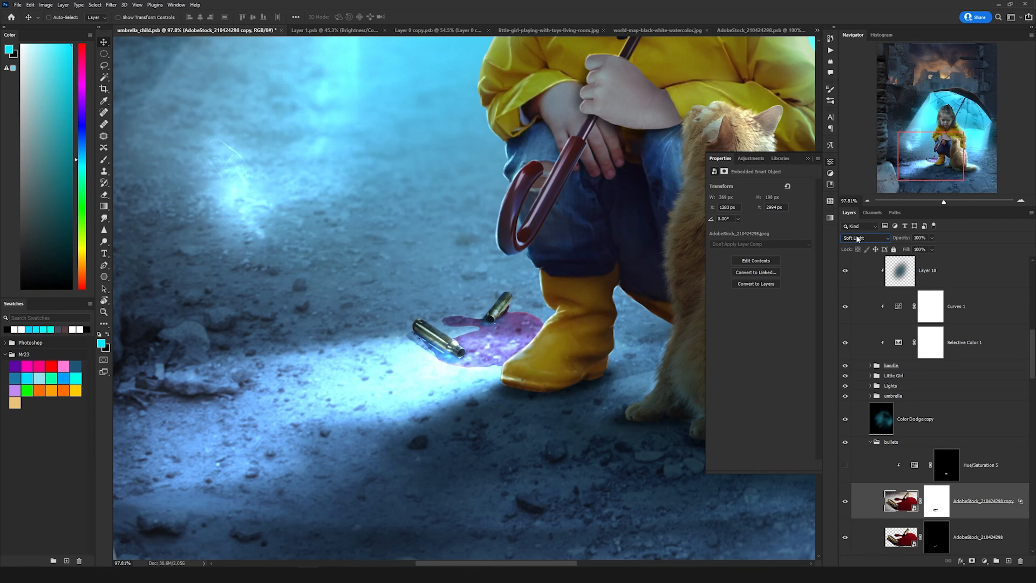
{"action": "left_click", "coordinate": [845, 465]}
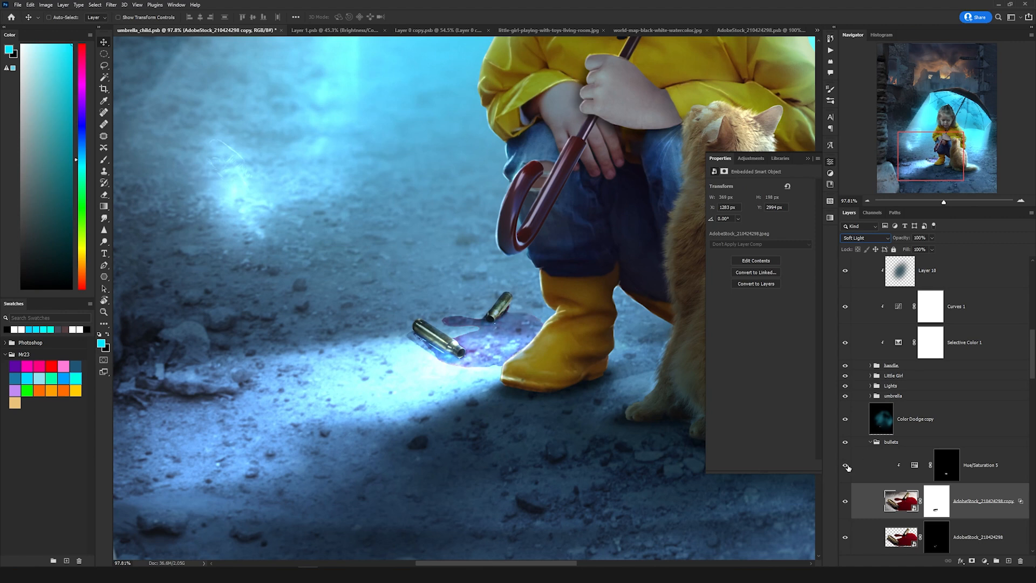
{"action": "left_click", "coordinate": [962, 467]}
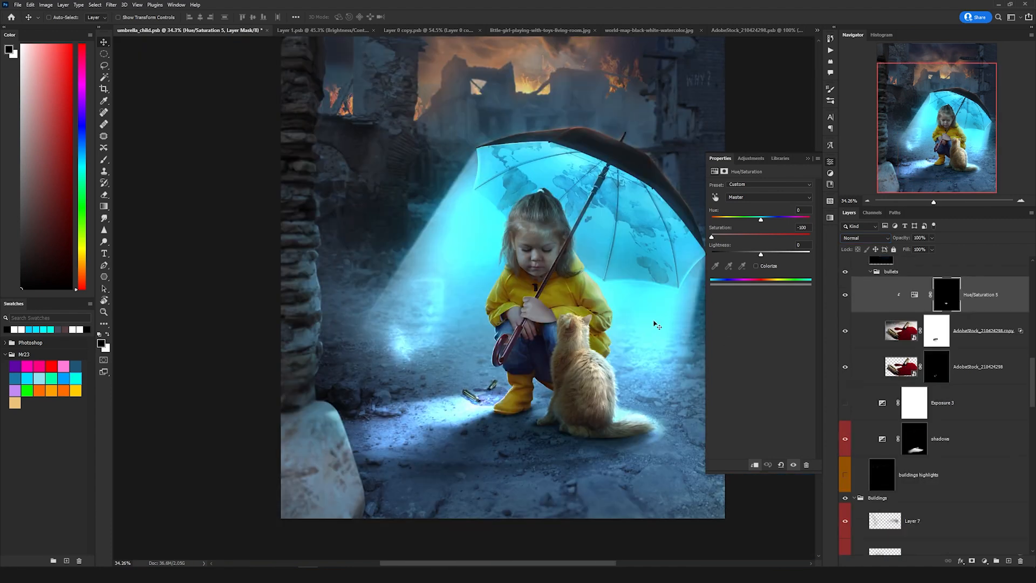
Select and turn on the Exposure 3 adjustment above the shadows layer, with the whole scene in view.
{"action": "left_click_drag", "start_coordinate": [602, 277], "coordinate": [465, 305]}
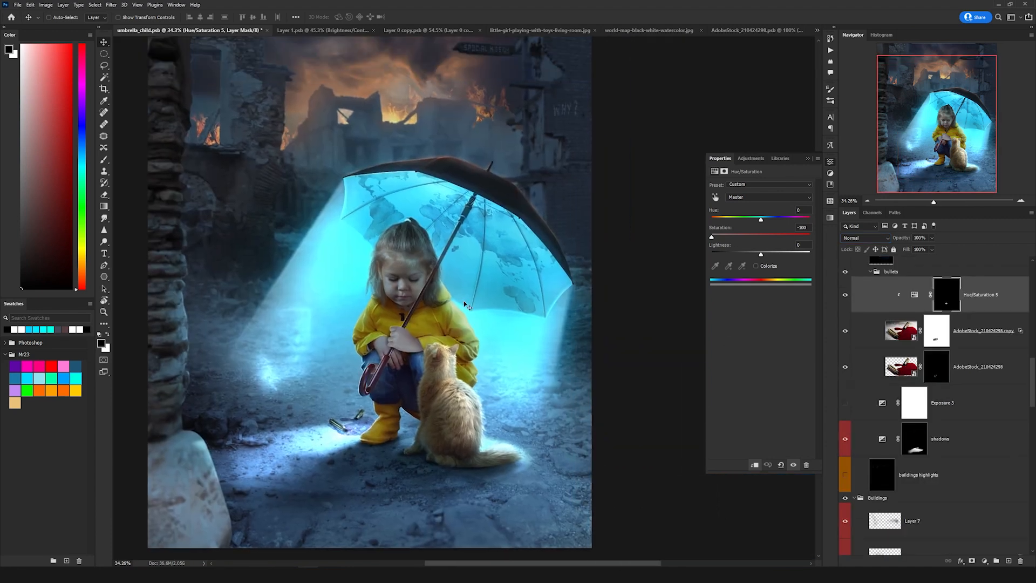
{"action": "left_click", "coordinate": [954, 418]}
{"action": "left_click", "coordinate": [846, 403]}
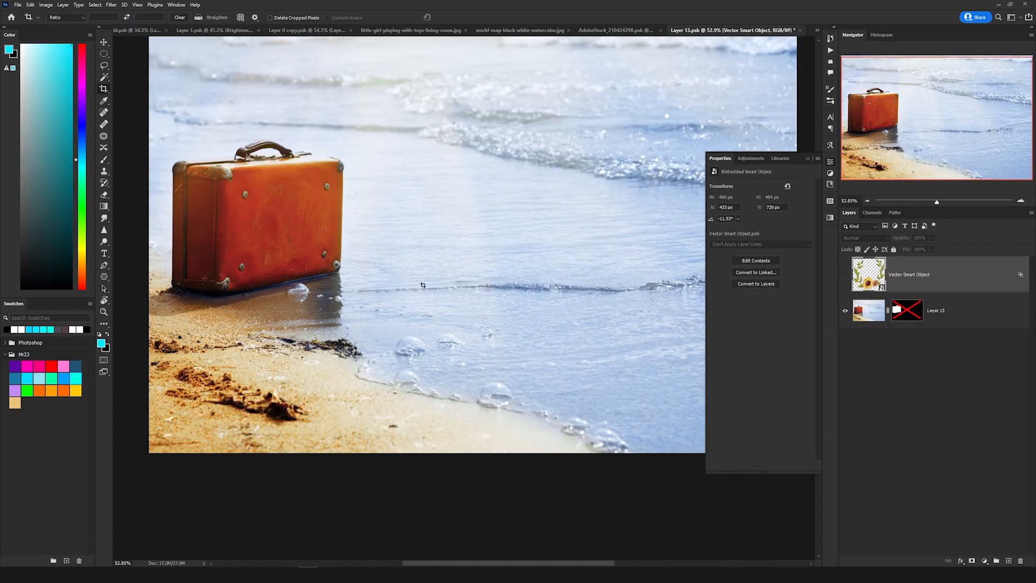
Enable the suitcase's layer mask in Layer 13.psb and turn on the floral Vector Smart Object over it.
{"action": "left_click", "coordinate": [895, 319], "text": "shift"}
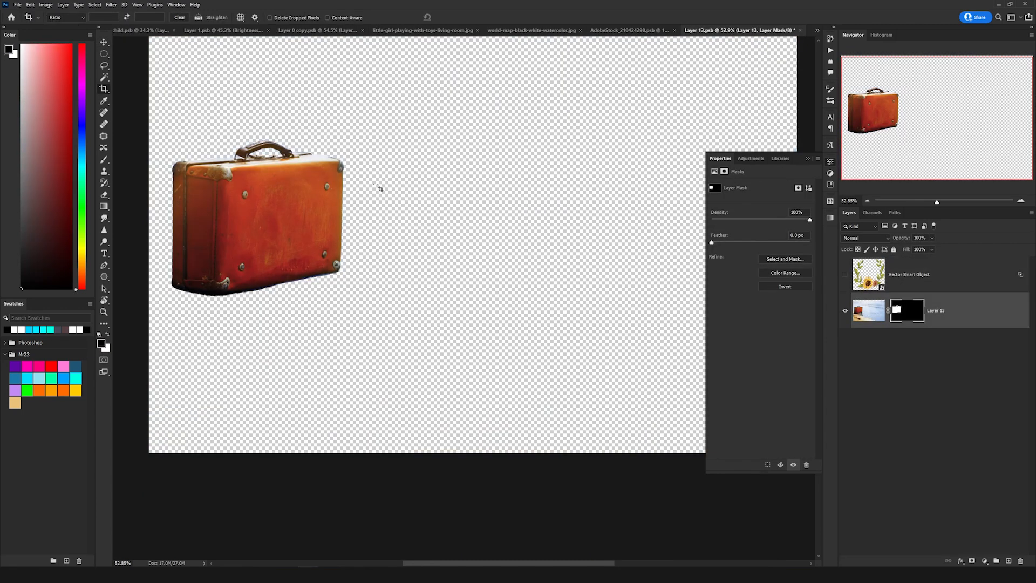
{"action": "left_click", "coordinate": [846, 275]}
{"action": "left_click", "coordinate": [902, 281]}
{"action": "scroll", "coordinate": [225, 201], "scroll_direction": "up", "scroll_amount": 3}
{"action": "left_click", "coordinate": [140, 31]}
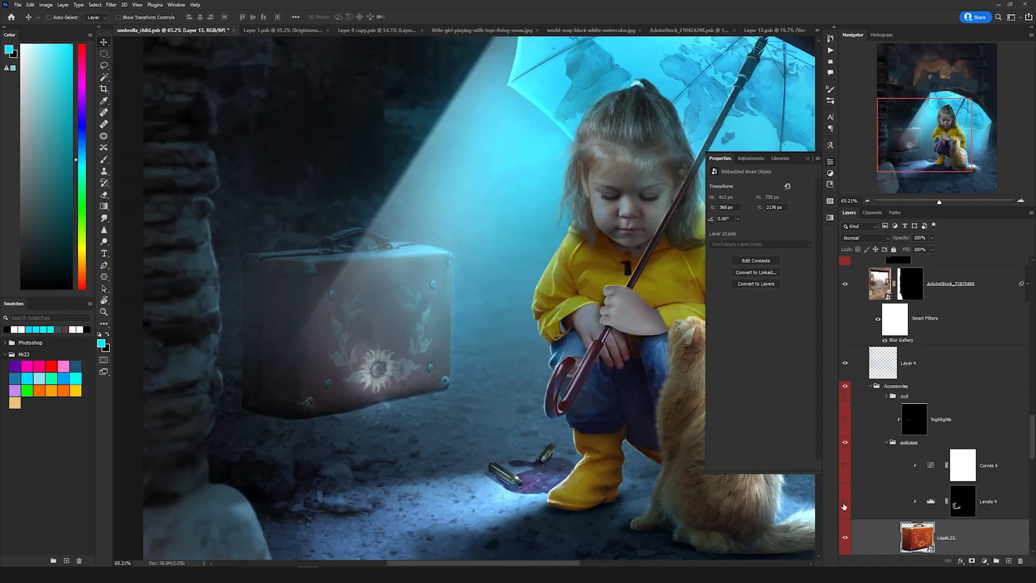
Turn on the suitcase's clipped Levels 4 and Curves 6 adjustments in the composite and show their settings.
{"action": "left_click", "coordinate": [845, 502]}
{"action": "left_click", "coordinate": [960, 506]}
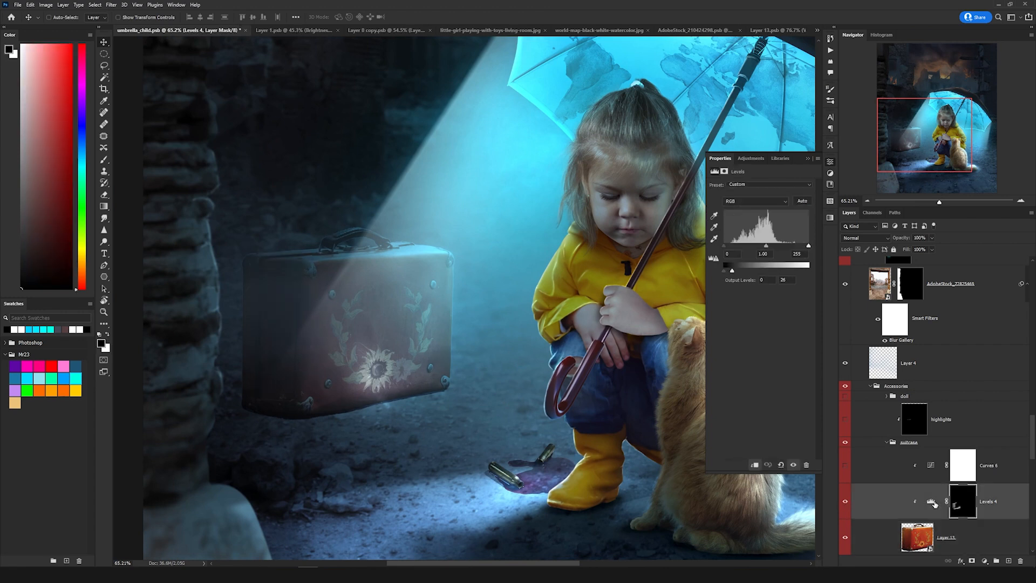
{"action": "left_click", "coordinate": [855, 475]}
{"action": "left_click", "coordinate": [846, 466]}
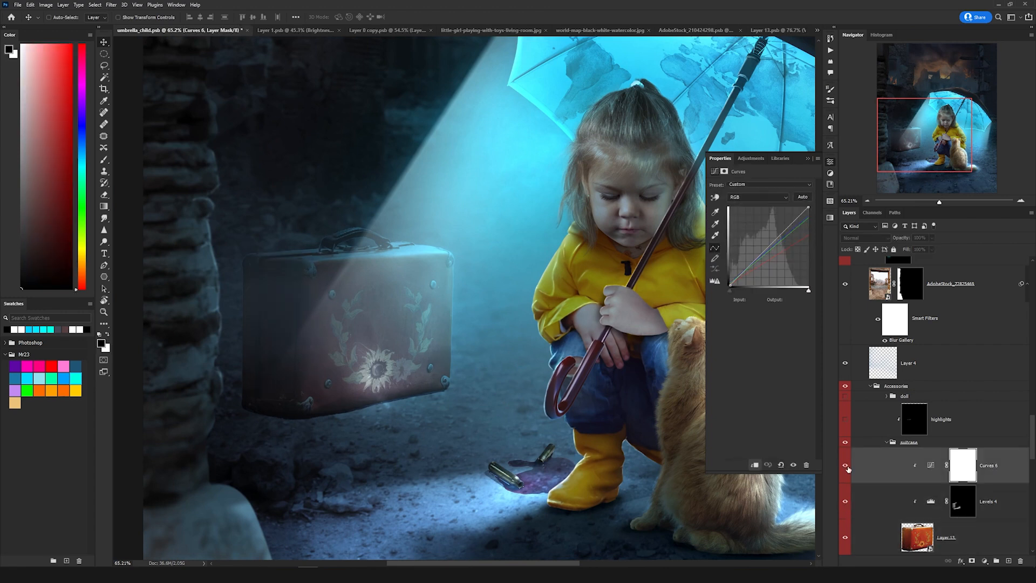
{"action": "left_click", "coordinate": [933, 467]}
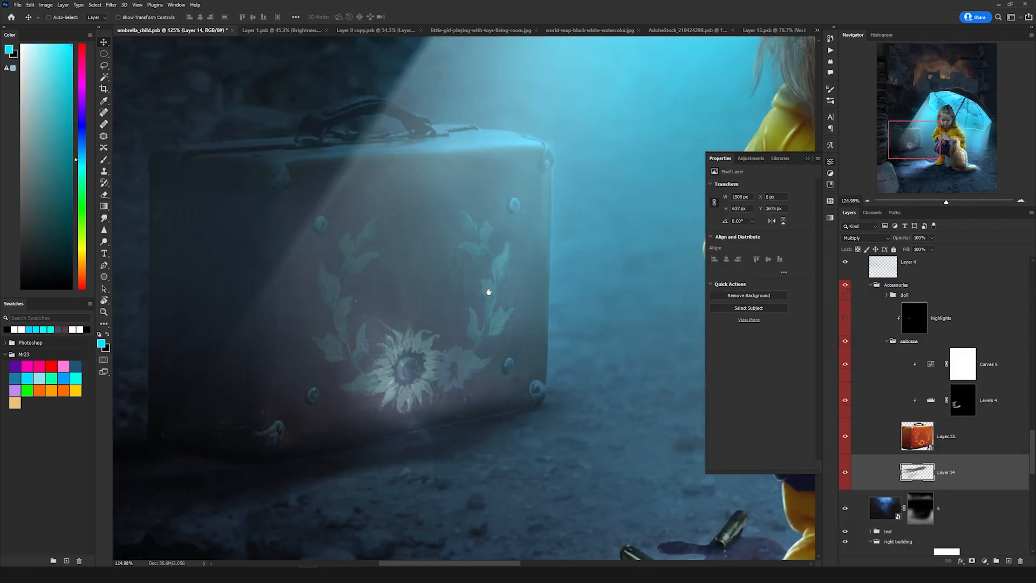
Turn on the suitcase's highlights layer and inspect the light along its edges and floral pattern.
{"action": "left_click_drag", "start_coordinate": [489, 292], "coordinate": [558, 280]}
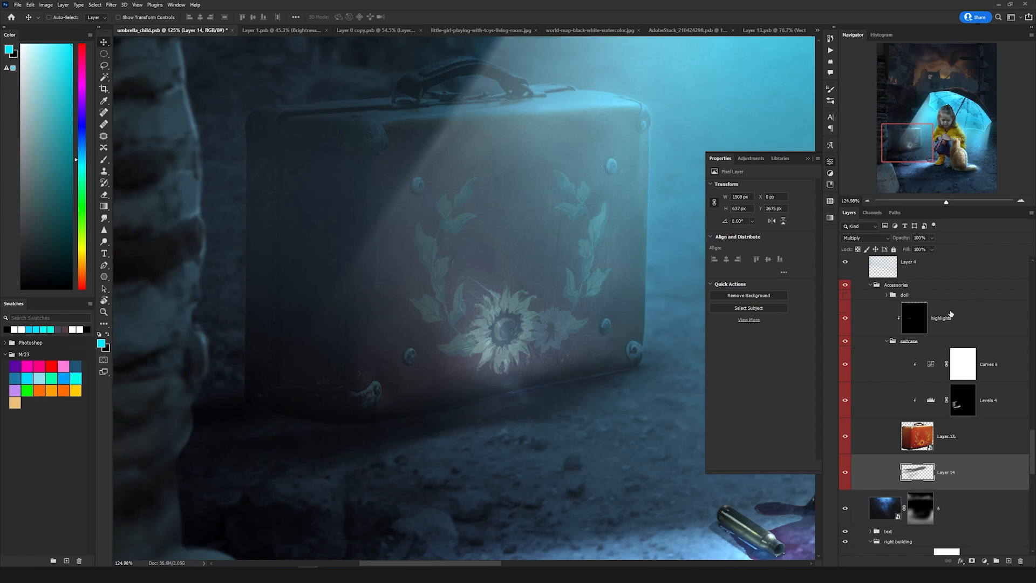
{"action": "left_click", "coordinate": [969, 317]}
{"action": "left_click_drag", "start_coordinate": [537, 203], "coordinate": [468, 316]}
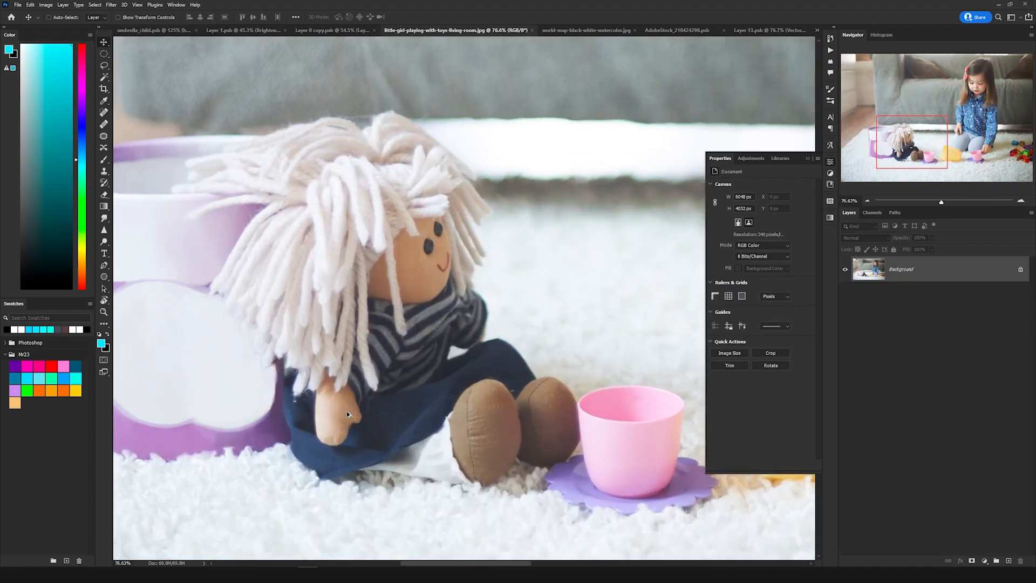
Review the doll in its source photo, and show the cut-out doll on Layer 18 in front of the suitcase.
{"action": "scroll", "coordinate": [347, 411], "scroll_direction": "down", "scroll_amount": 4}
{"action": "scroll", "coordinate": [347, 411], "scroll_direction": "up", "scroll_amount": 3}
{"action": "scroll", "coordinate": [349, 410], "scroll_direction": "up", "scroll_amount": 5}
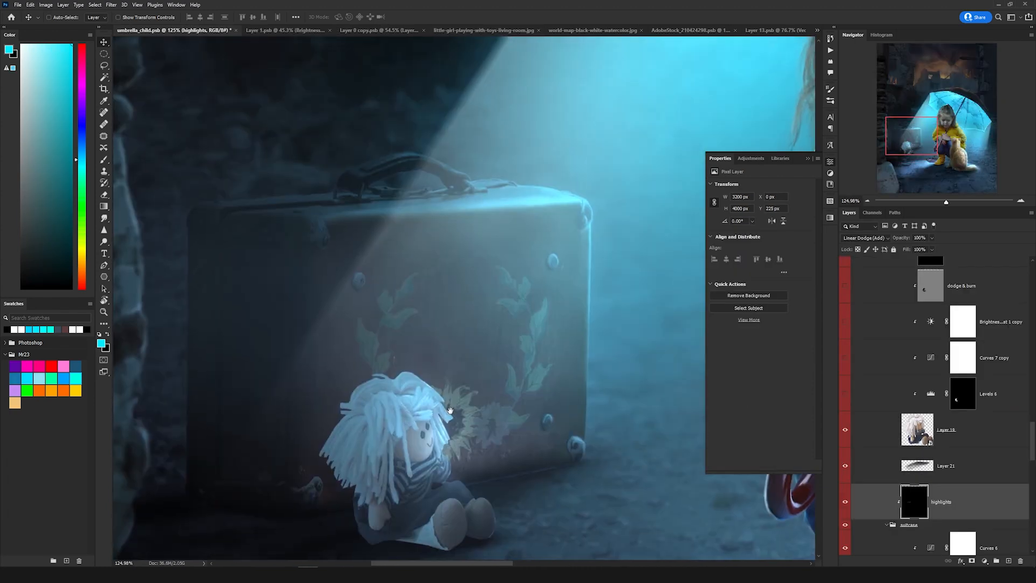
Turn on the doll's Levels 6, Curves 7 copy and Brightness/Contrast 1 copy adjustments, and review the curve and brightness settings.
{"action": "left_click", "coordinate": [846, 395]}
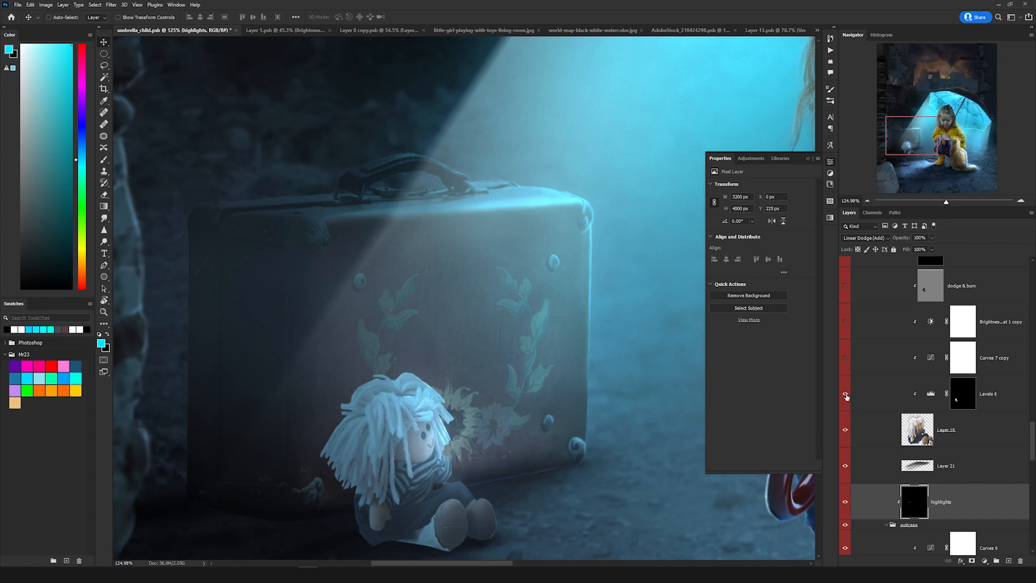
{"action": "left_click", "coordinate": [845, 361]}
{"action": "left_click", "coordinate": [931, 359]}
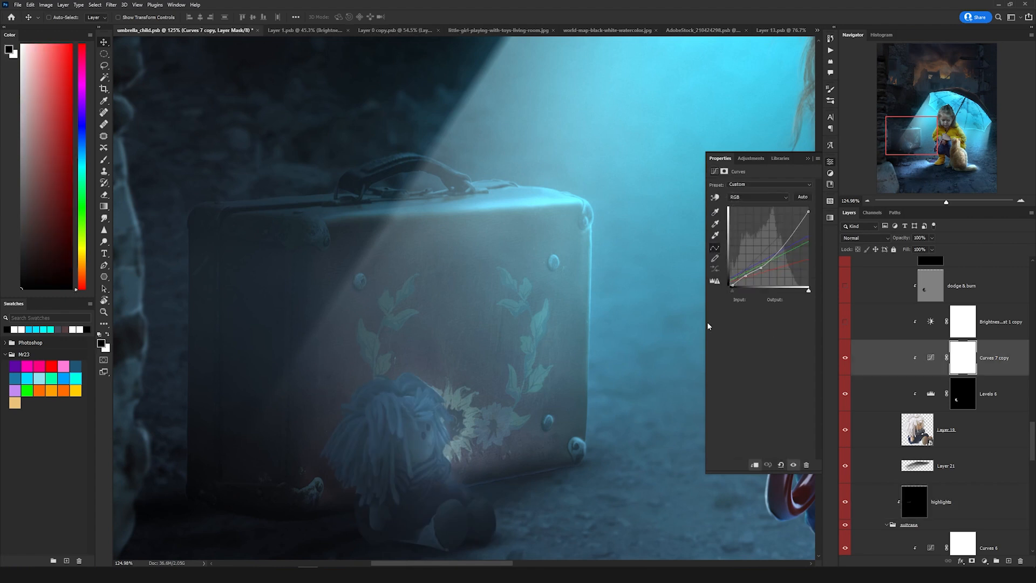
{"action": "left_click", "coordinate": [846, 324]}
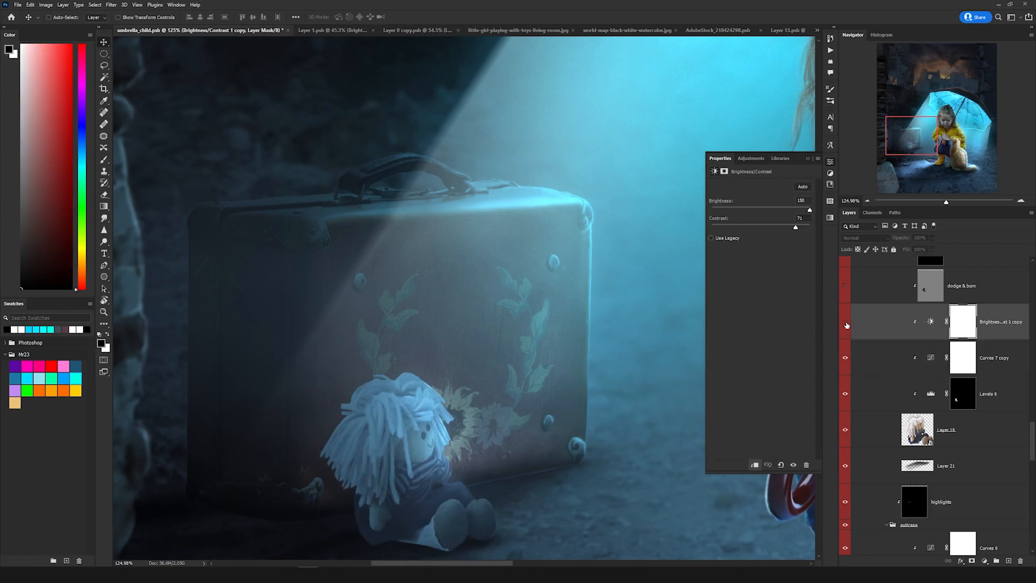
{"action": "left_click", "coordinate": [846, 324]}
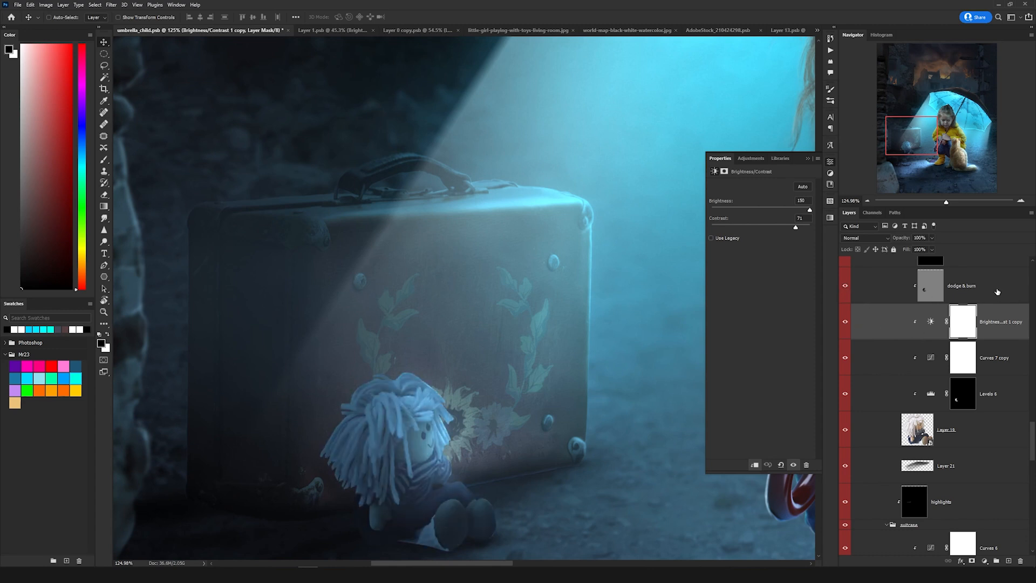
Turn on the doll's dodge & burn layer and its Linear Dodge (Add) highlights layer.
{"action": "left_click", "coordinate": [997, 291]}
{"action": "scroll", "coordinate": [966, 340], "scroll_direction": "up", "scroll_amount": 3}
{"action": "left_click", "coordinate": [846, 351]}
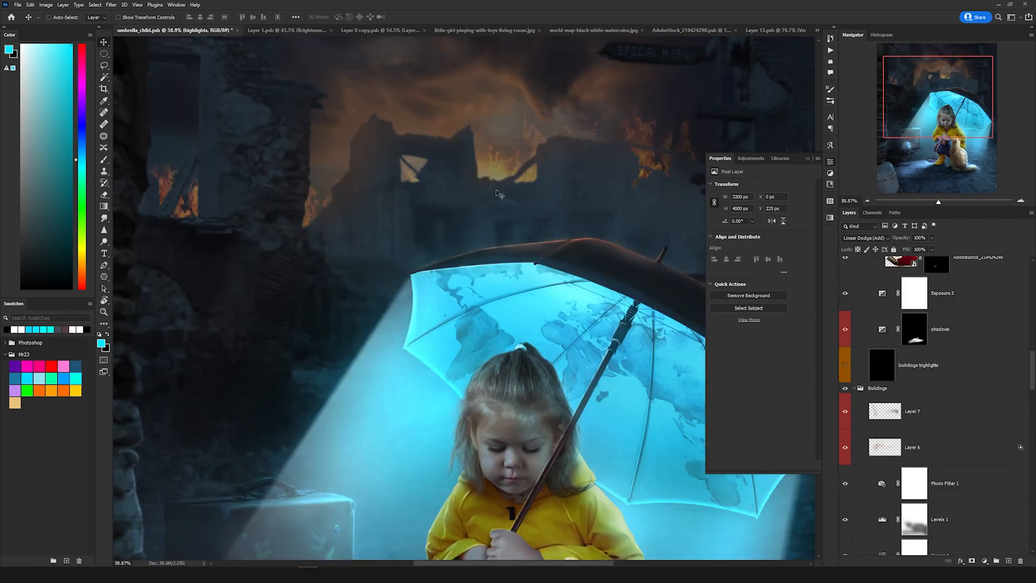
Turn on the orange-labelled buildings highlights layer and inspect the fire glow along the ruins' edges.
{"action": "mouse_move", "coordinate": [496, 165]}
{"action": "left_mouse_down"}
{"action": "mouse_move", "coordinate": [364, 309]}
{"action": "mouse_move", "coordinate": [378, 343]}
{"action": "mouse_move", "coordinate": [435, 6]}
{"action": "mouse_move", "coordinate": [493, 341]}
{"action": "left_mouse_up"}
{"action": "left_click", "coordinate": [970, 354]}
{"action": "scroll", "coordinate": [457, 337], "scroll_direction": "up", "scroll_amount": 3}
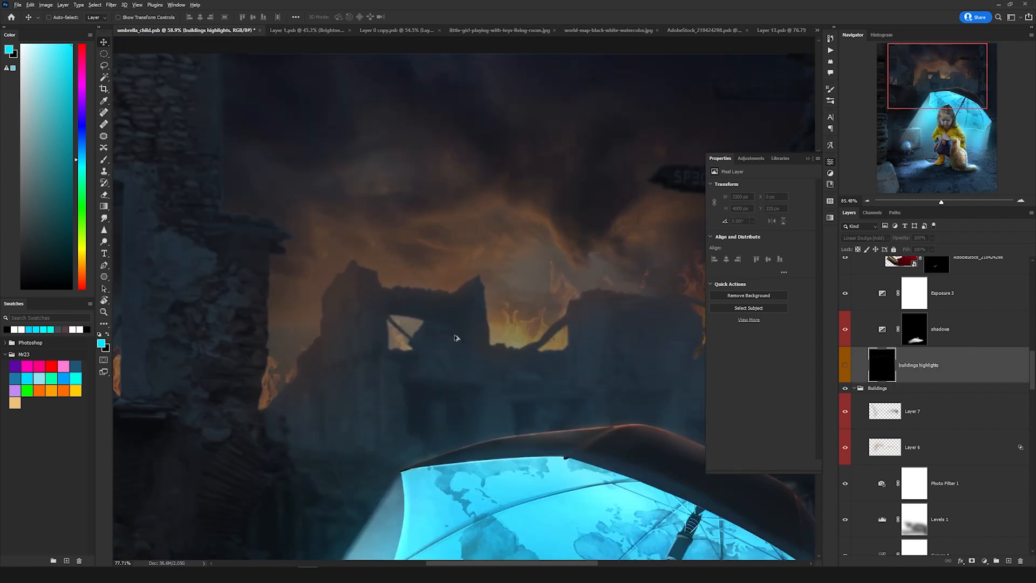
{"action": "left_click", "coordinate": [846, 367]}
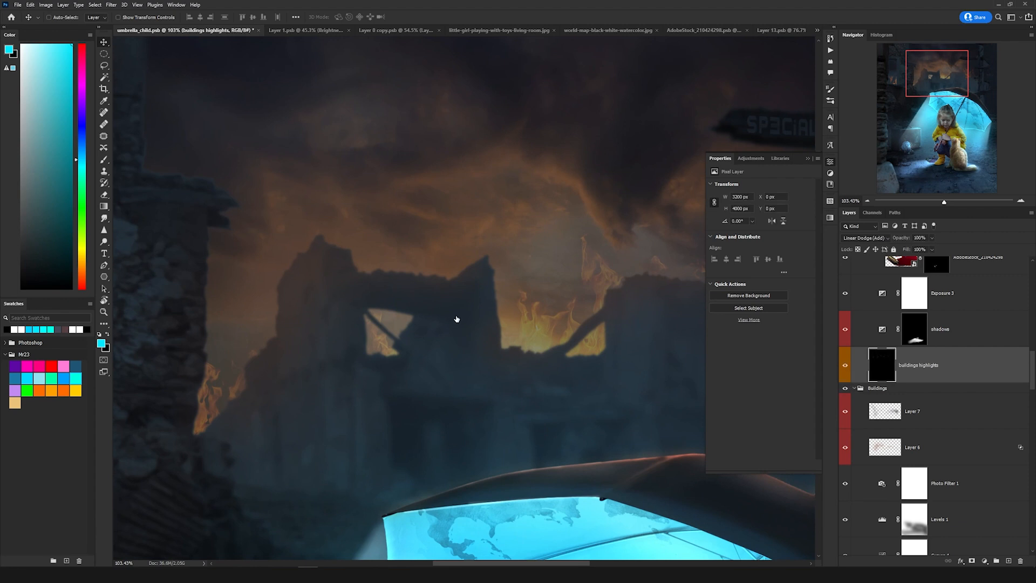
{"action": "left_click_drag", "start_coordinate": [307, 285], "coordinate": [346, 386]}
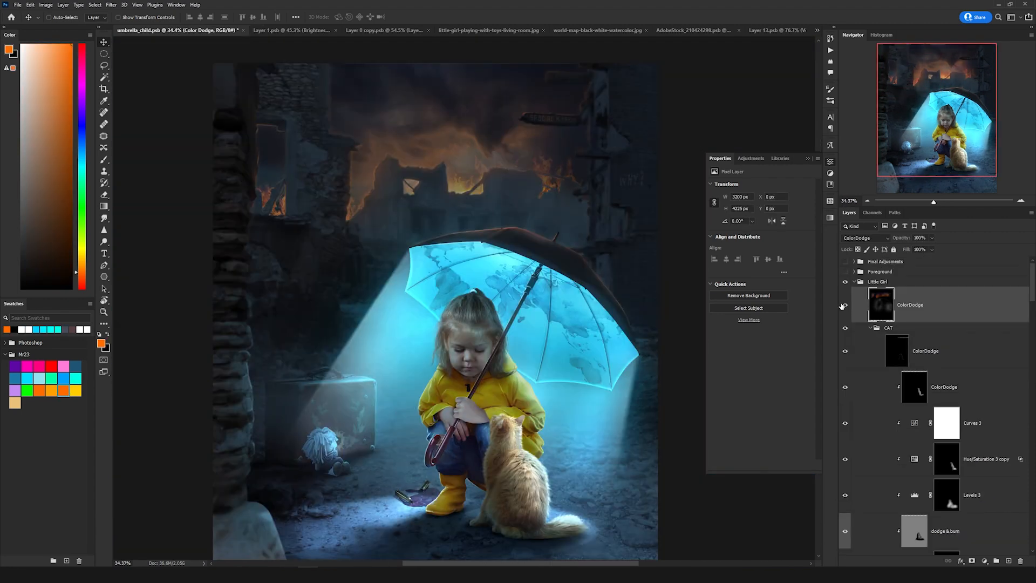
Compare the scene with the Little Girl group's top Color Dodge layer shown and hidden, leaving it hidden.
{"action": "left_click", "coordinate": [846, 306]}
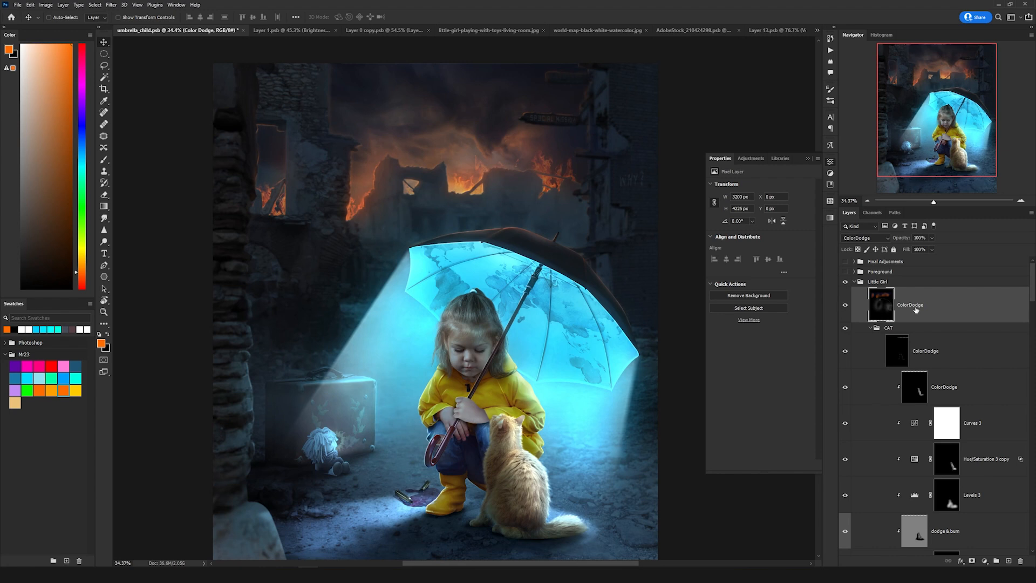
{"action": "left_click", "coordinate": [846, 306]}
{"action": "left_click", "coordinate": [846, 305]}
{"action": "left_click", "coordinate": [845, 306]}
Create a new layer above the existing Color Dodge layer, in Color Dodge mode and filled with the neutral black.
{"action": "left_click", "coordinate": [64, 5]}
{"action": "mouse_move", "coordinate": [125, 13]}
{"action": "left_click", "coordinate": [158, 13]}
{"action": "left_click", "coordinate": [482, 208]}
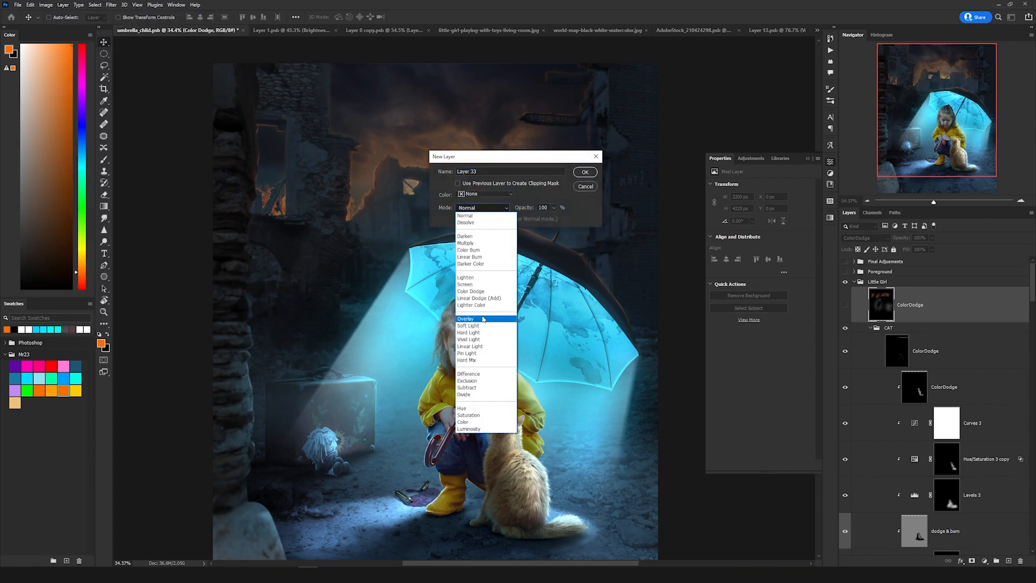
{"action": "left_click", "coordinate": [477, 291]}
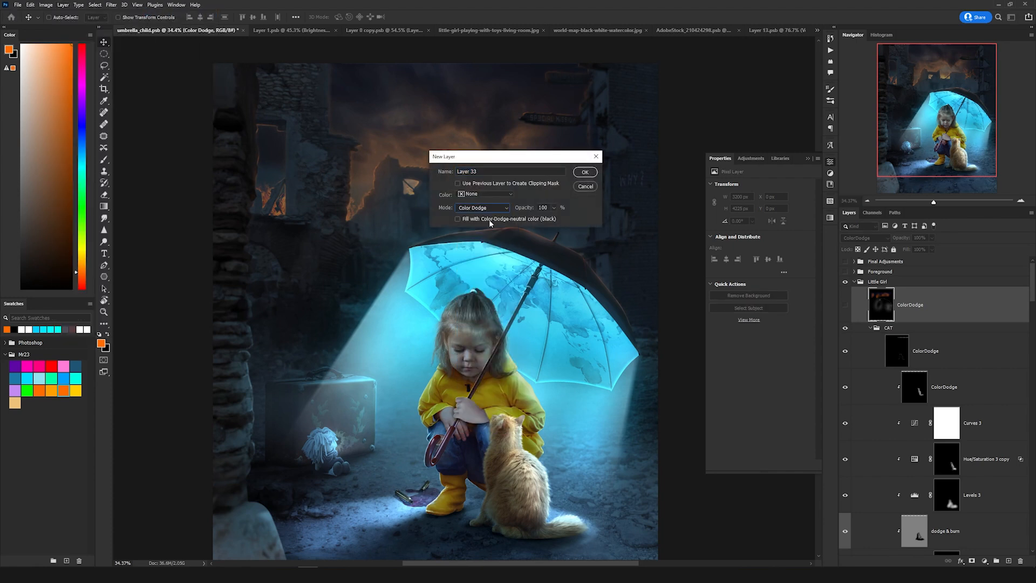
{"action": "left_click", "coordinate": [585, 172]}
Paint orange (#ff6c00) light over the flames and smoky sky on the new layer, using the Brush at 3% flow.
{"action": "key", "text": "b"}
{"action": "left_click_drag", "start_coordinate": [474, 230], "coordinate": [515, 235]}
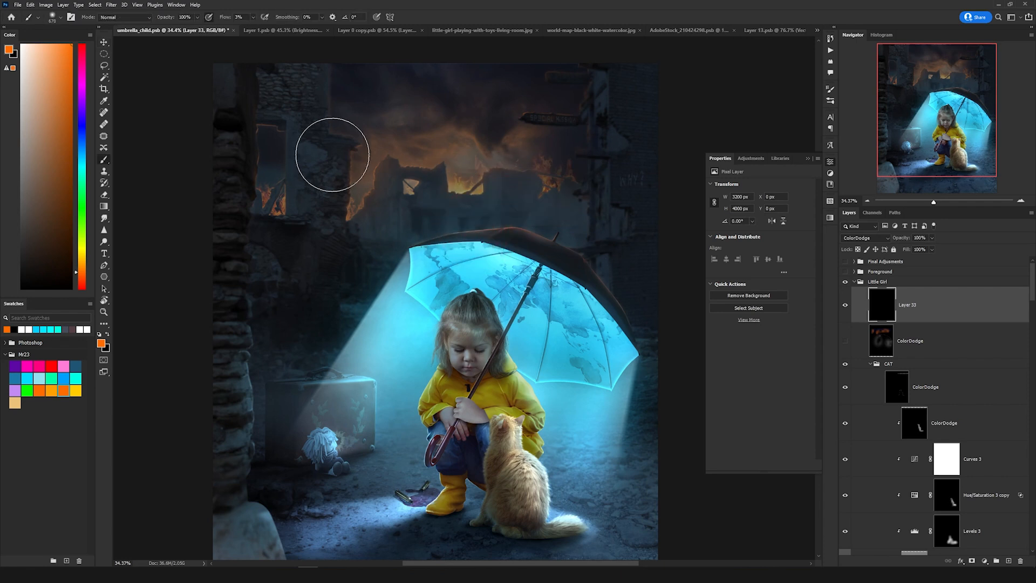
{"action": "left_click", "coordinate": [102, 344]}
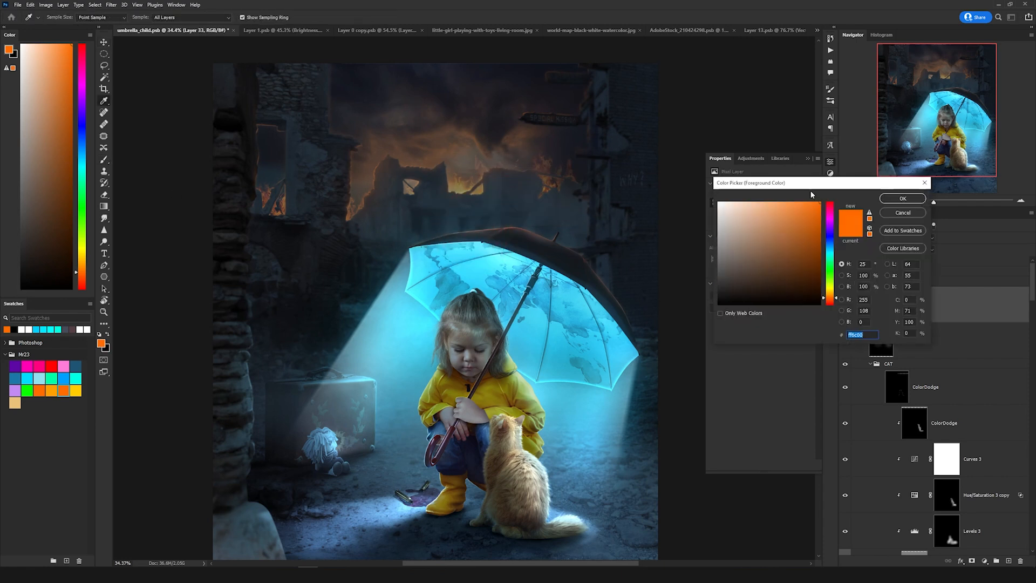
{"action": "left_click", "coordinate": [912, 200]}
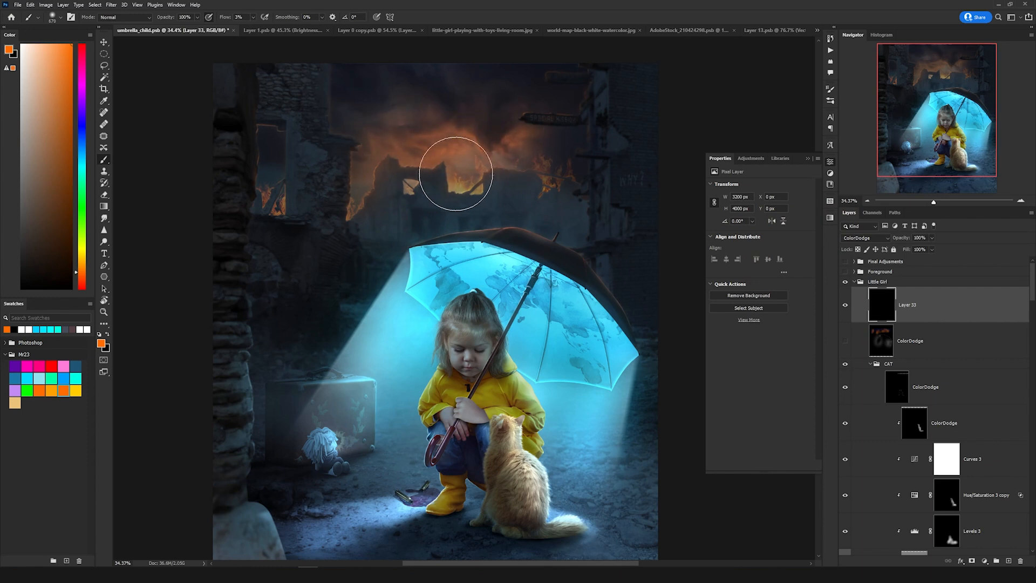
{"action": "mouse_move", "coordinate": [577, 184]}
{"action": "left_mouse_down"}
{"action": "mouse_move", "coordinate": [548, 175]}
{"action": "mouse_move", "coordinate": [400, 198]}
{"action": "mouse_move", "coordinate": [431, 190]}
{"action": "mouse_move", "coordinate": [425, 127]}
{"action": "mouse_move", "coordinate": [312, 196]}
{"action": "mouse_move", "coordinate": [345, 182]}
{"action": "mouse_move", "coordinate": [263, 185]}
{"action": "mouse_move", "coordinate": [270, 173]}
{"action": "mouse_move", "coordinate": [383, 165]}
{"action": "mouse_move", "coordinate": [459, 115]}
{"action": "mouse_move", "coordinate": [556, 151]}
{"action": "left_mouse_up"}
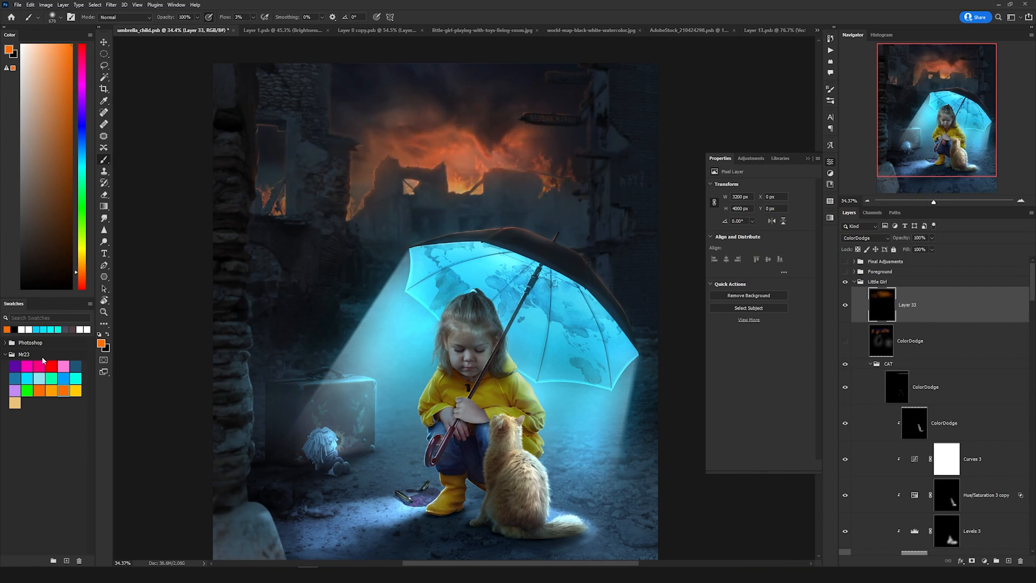
Try white brush light beside the girl under the umbrella, and discard the test layer in favour of the original Color Dodge layer.
{"action": "left_click", "coordinate": [86, 329]}
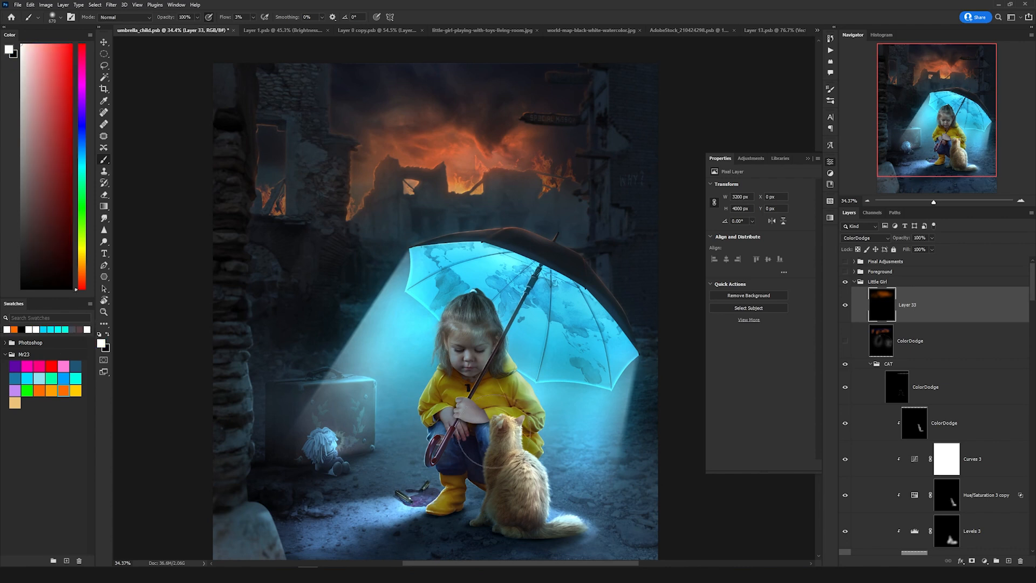
{"action": "mouse_move", "coordinate": [558, 357]}
{"action": "left_mouse_down"}
{"action": "mouse_move", "coordinate": [578, 460]}
{"action": "mouse_move", "coordinate": [552, 370]}
{"action": "mouse_move", "coordinate": [507, 318]}
{"action": "mouse_move", "coordinate": [380, 356]}
{"action": "mouse_move", "coordinate": [342, 411]}
{"action": "mouse_move", "coordinate": [432, 347]}
{"action": "mouse_move", "coordinate": [464, 369]}
{"action": "mouse_move", "coordinate": [516, 342]}
{"action": "mouse_move", "coordinate": [480, 313]}
{"action": "mouse_move", "coordinate": [516, 363]}
{"action": "mouse_move", "coordinate": [515, 428]}
{"action": "mouse_move", "coordinate": [542, 418]}
{"action": "left_mouse_up"}
{"action": "key", "text": "v"}
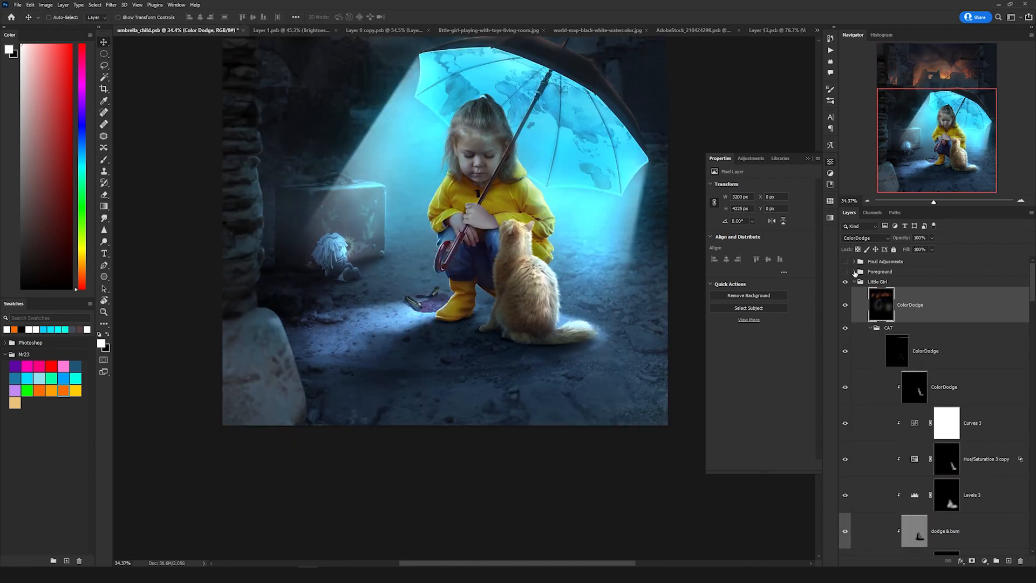
Show and expand the Foreground group, and hide its Curves adjustment and barbed wire fence layer.
{"action": "left_click", "coordinate": [854, 272]}
{"action": "left_click", "coordinate": [846, 295]}
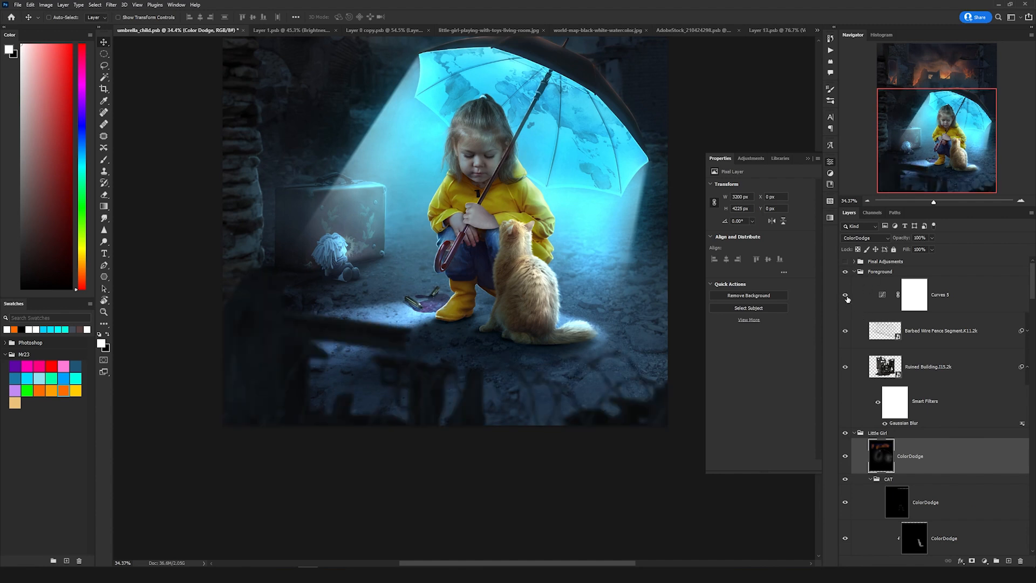
{"action": "left_click", "coordinate": [845, 296]}
{"action": "left_click", "coordinate": [846, 331]}
Inspect the Ruined Building layer by moving it and undoing the move, and turn on its Gaussian Blur smart filter.
{"action": "left_click", "coordinate": [884, 372]}
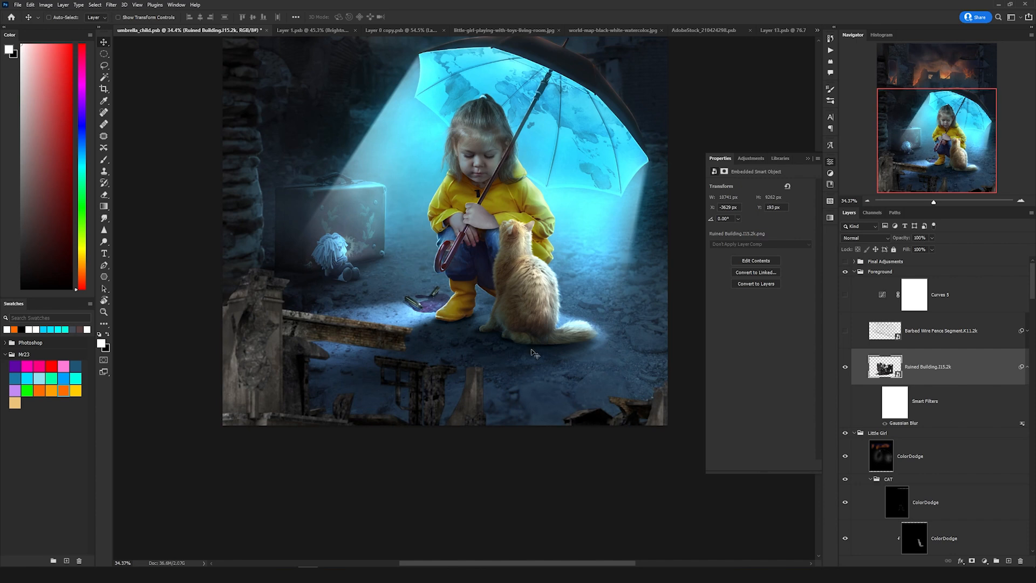
{"action": "left_click_drag", "start_coordinate": [555, 353], "coordinate": [385, 222]}
{"action": "key", "text": "ctrl+z"}
{"action": "left_click", "coordinate": [878, 402]}
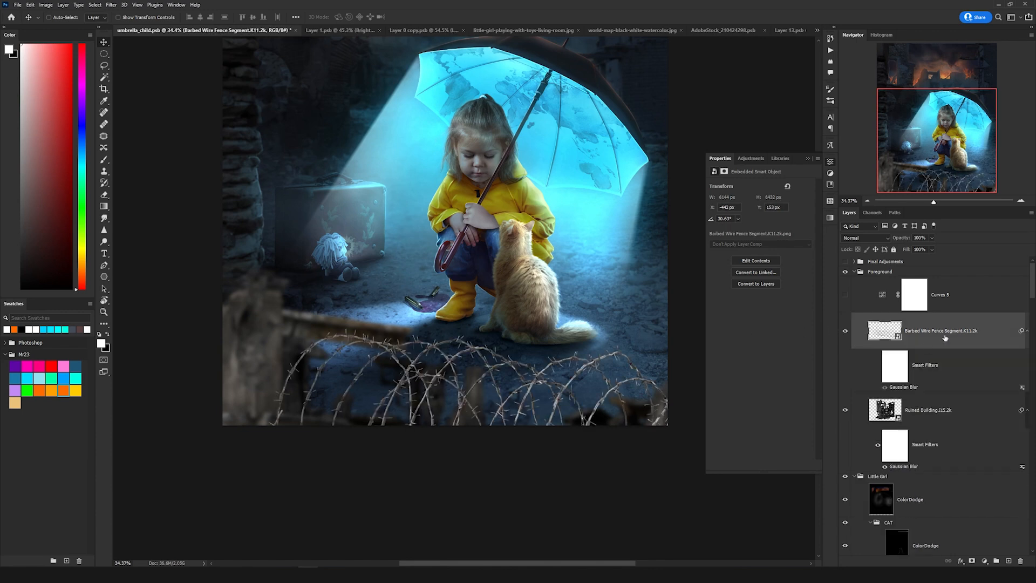
Show the barbed wire fence with its Gaussian Blur smart filter, and turn on the Foreground group's Curves adjustment.
{"action": "left_click_drag", "start_coordinate": [575, 370], "coordinate": [529, 401]}
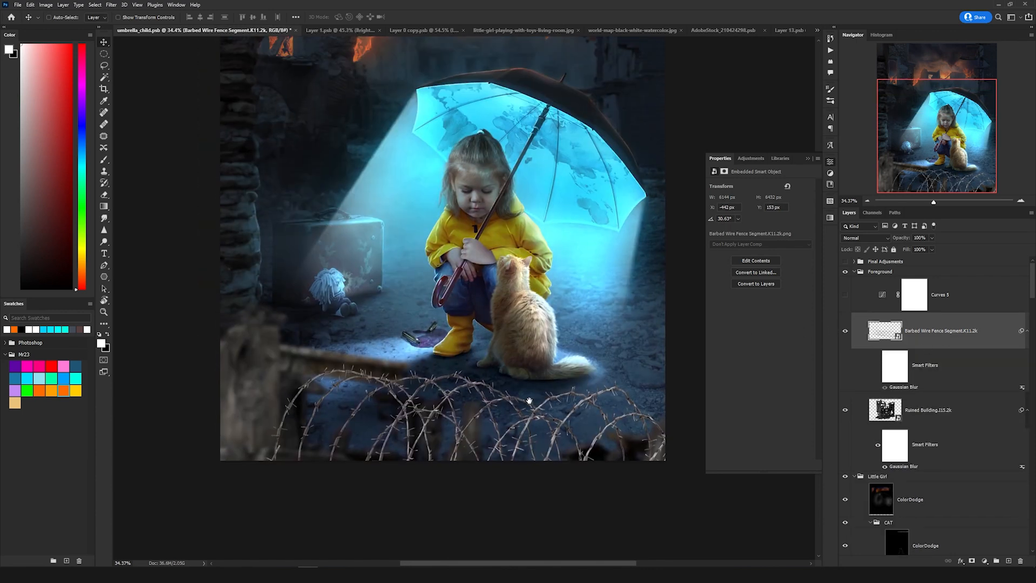
{"action": "left_click", "coordinate": [847, 368]}
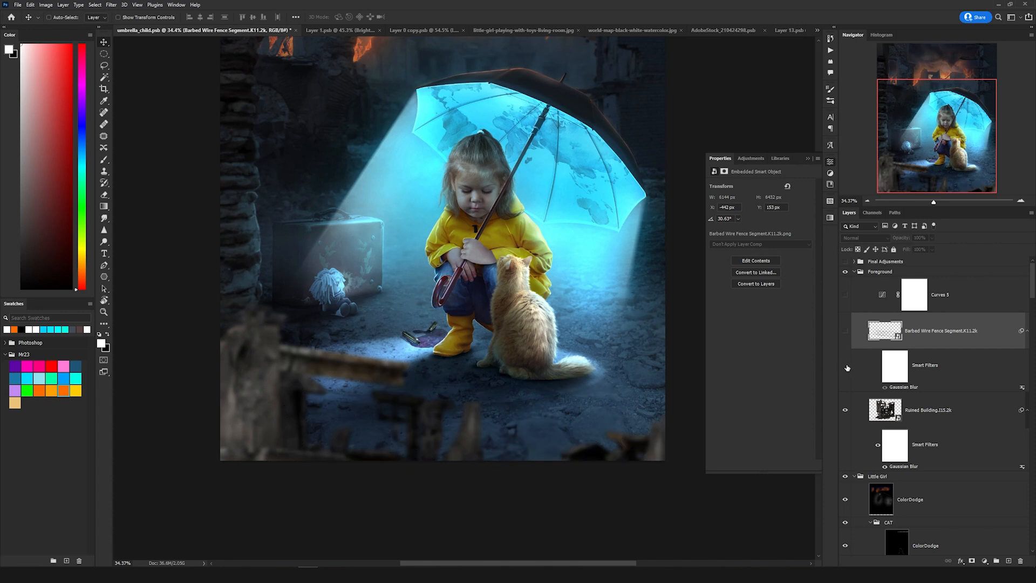
{"action": "left_click", "coordinate": [847, 368]}
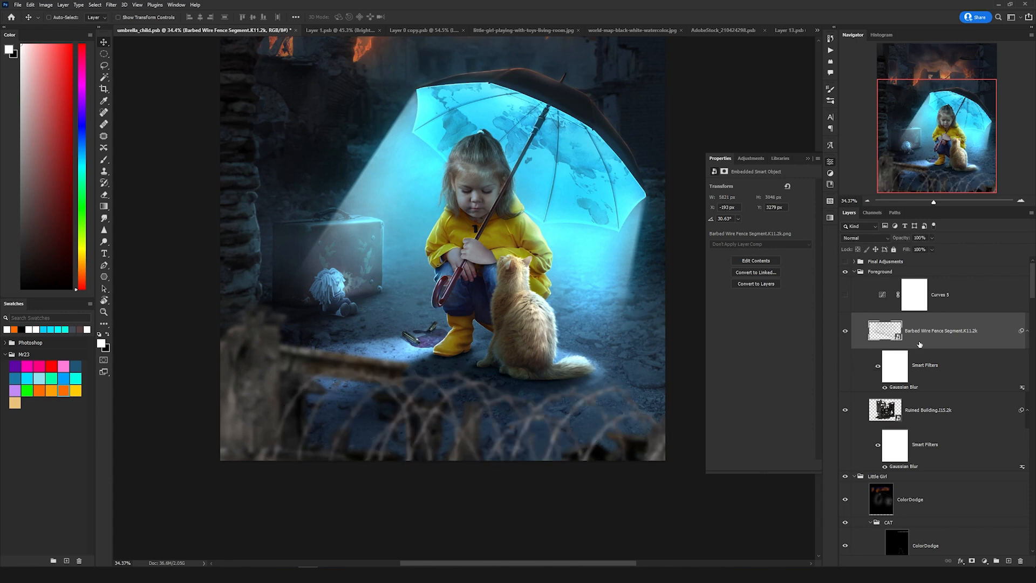
{"action": "left_click", "coordinate": [844, 296]}
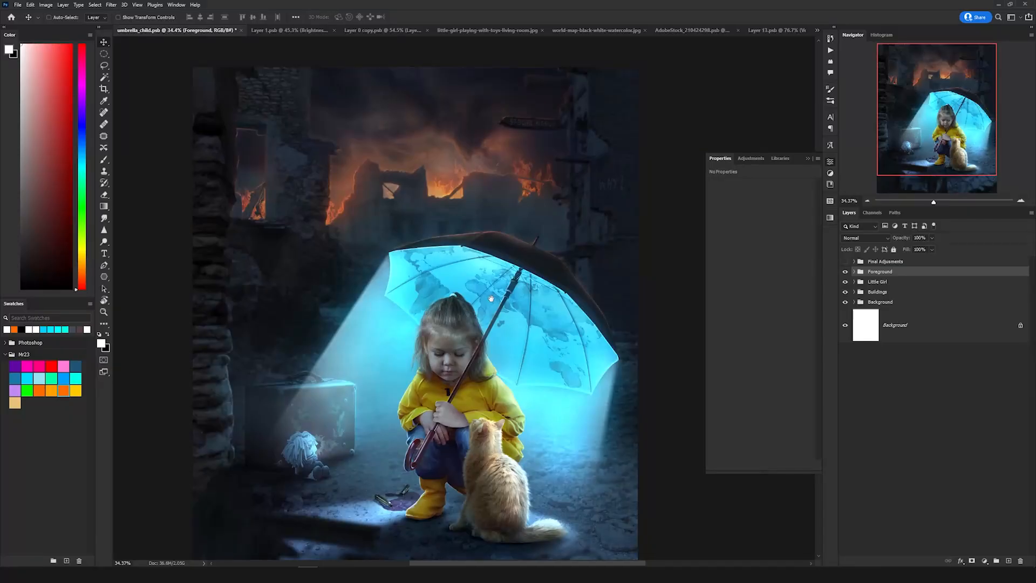
Stamp all visible layers into a new layer above the Foreground group, and convert it to a smart object.
{"action": "left_click_drag", "start_coordinate": [491, 299], "coordinate": [508, 269]}
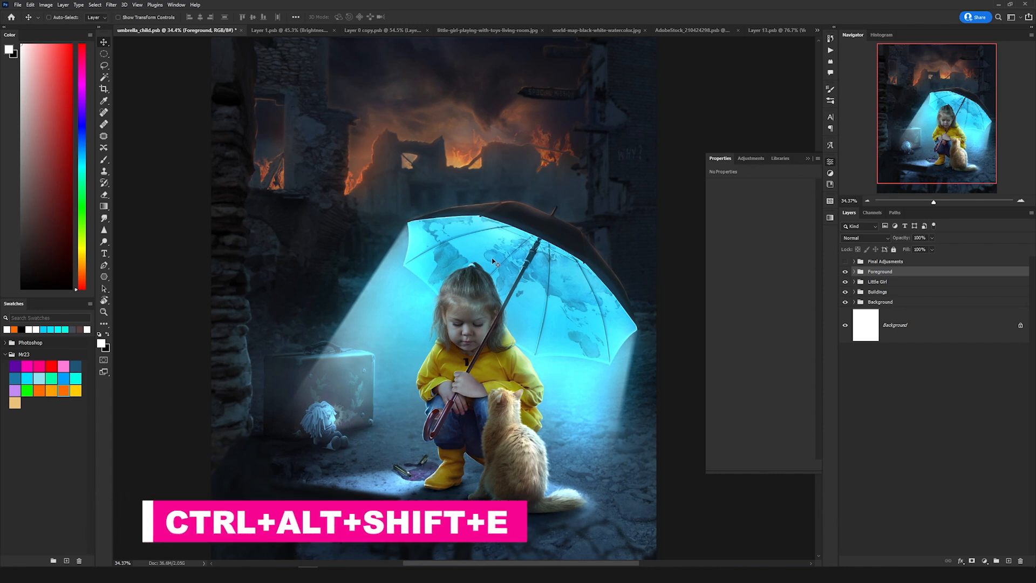
{"action": "right_click", "coordinate": [939, 290]}
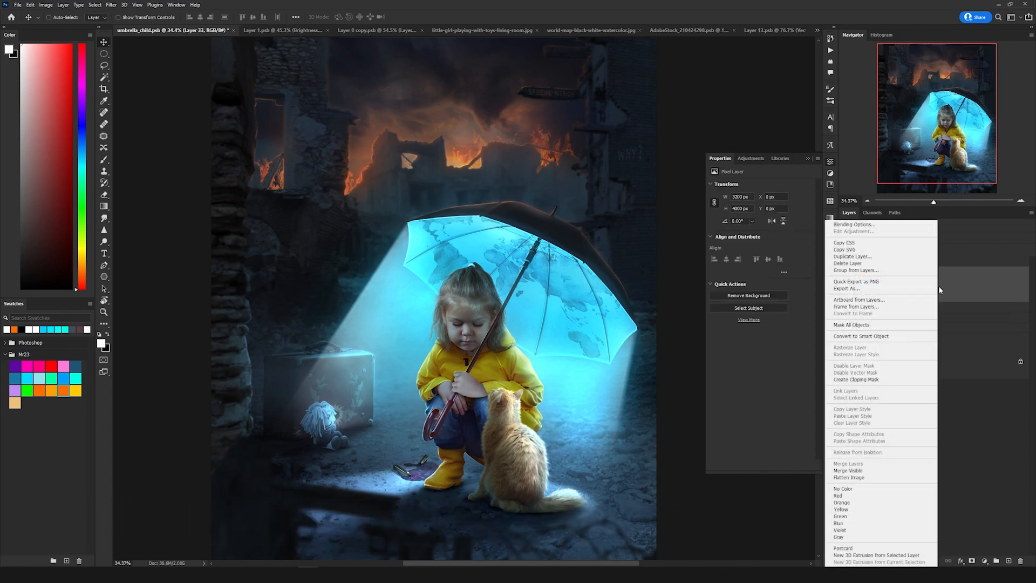
{"action": "left_click", "coordinate": [887, 336]}
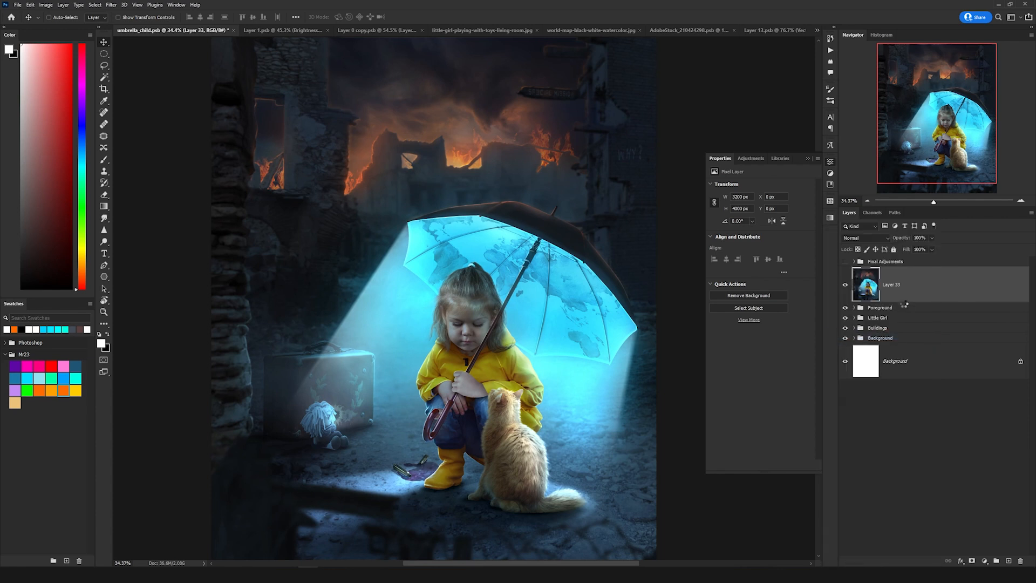
Open the Camera Raw Filter for the stamped smart object.
{"action": "left_click", "coordinate": [116, 5]}
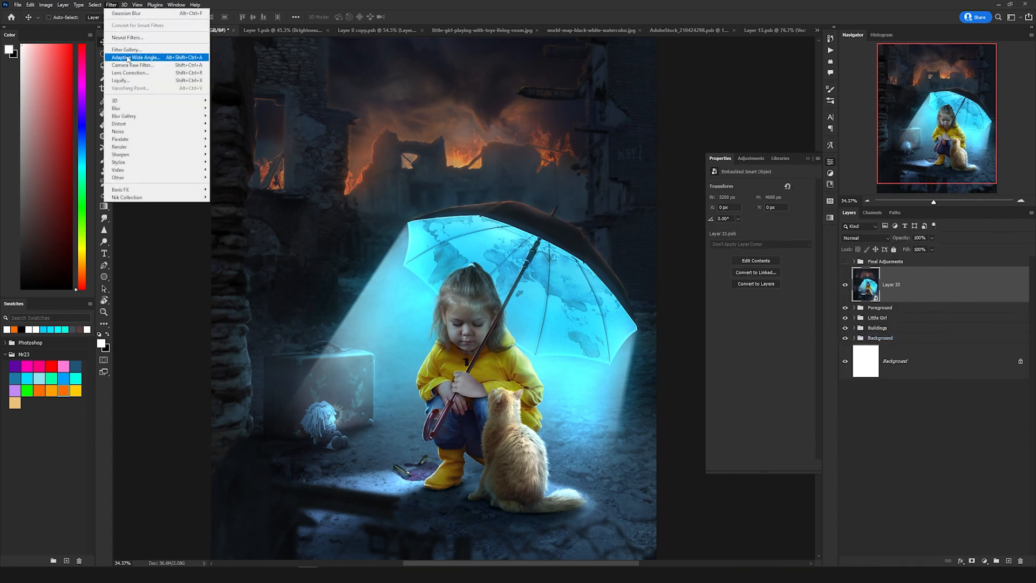
{"action": "left_click", "coordinate": [133, 65]}
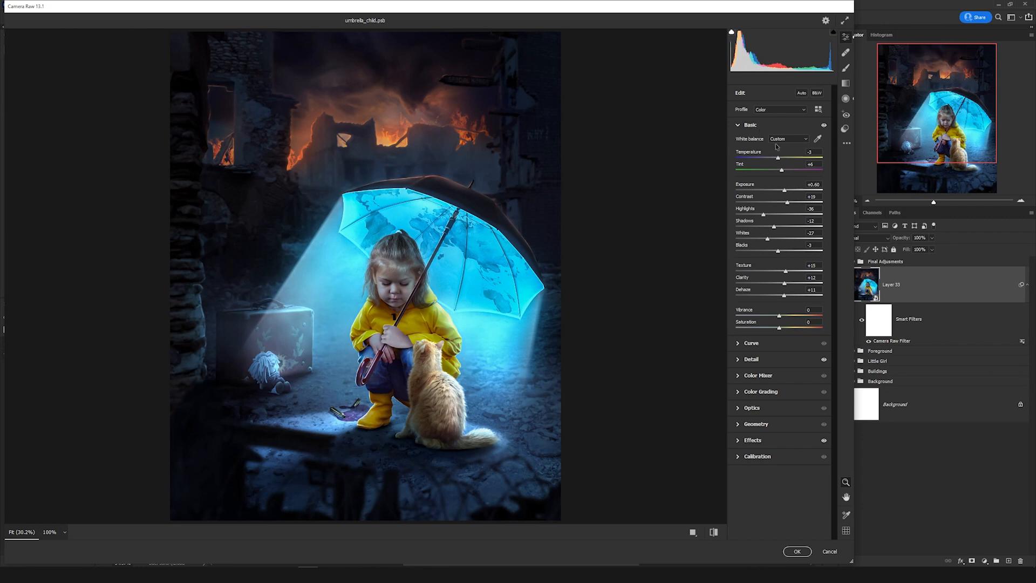